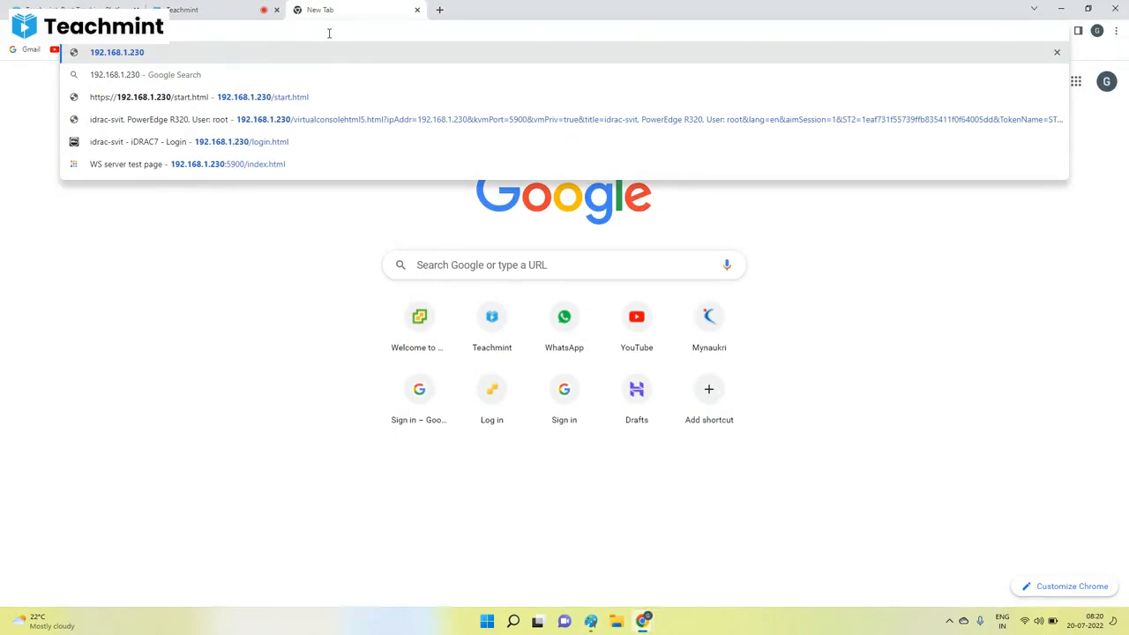
Open the iDRAC login page at 192.168.1.230 and sign in as root with the account password.
key(Return)
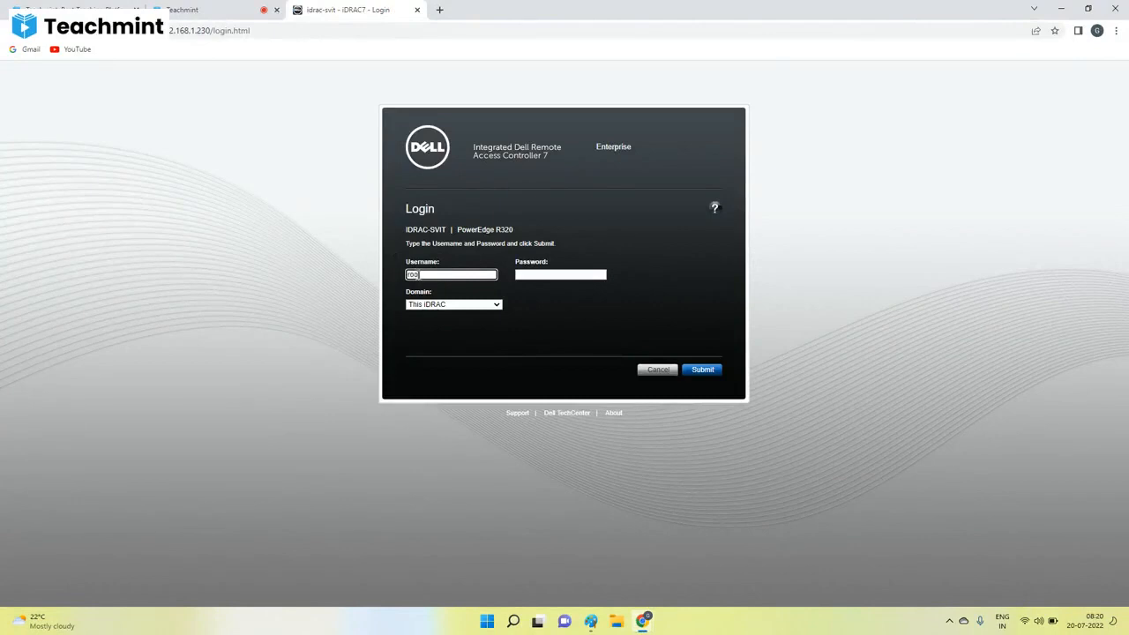
key(Tab)
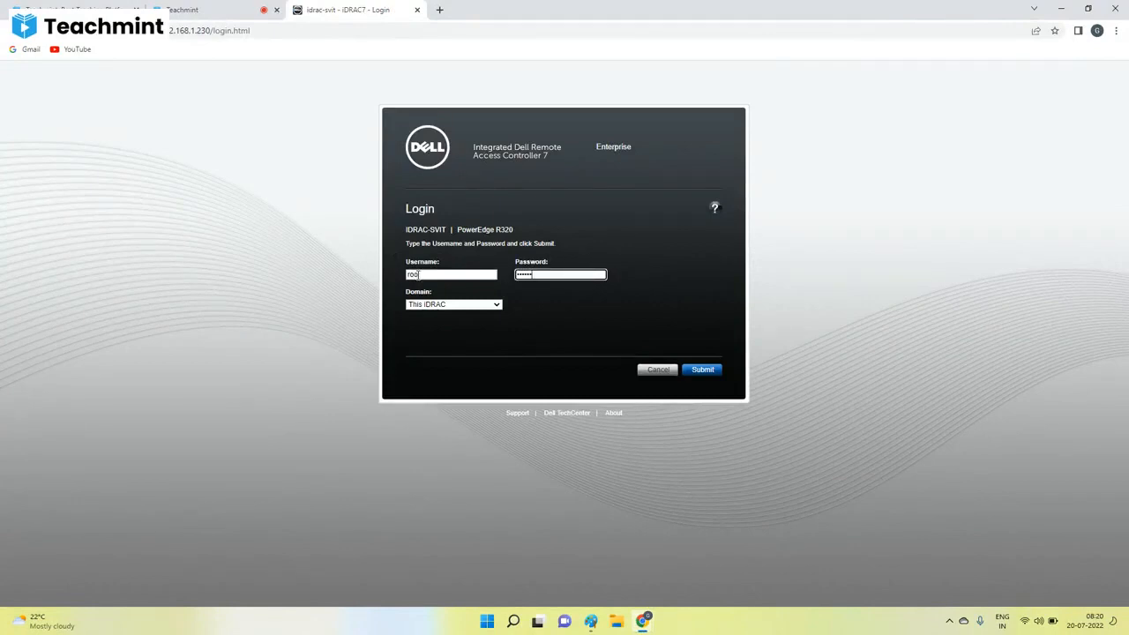
key(Return)
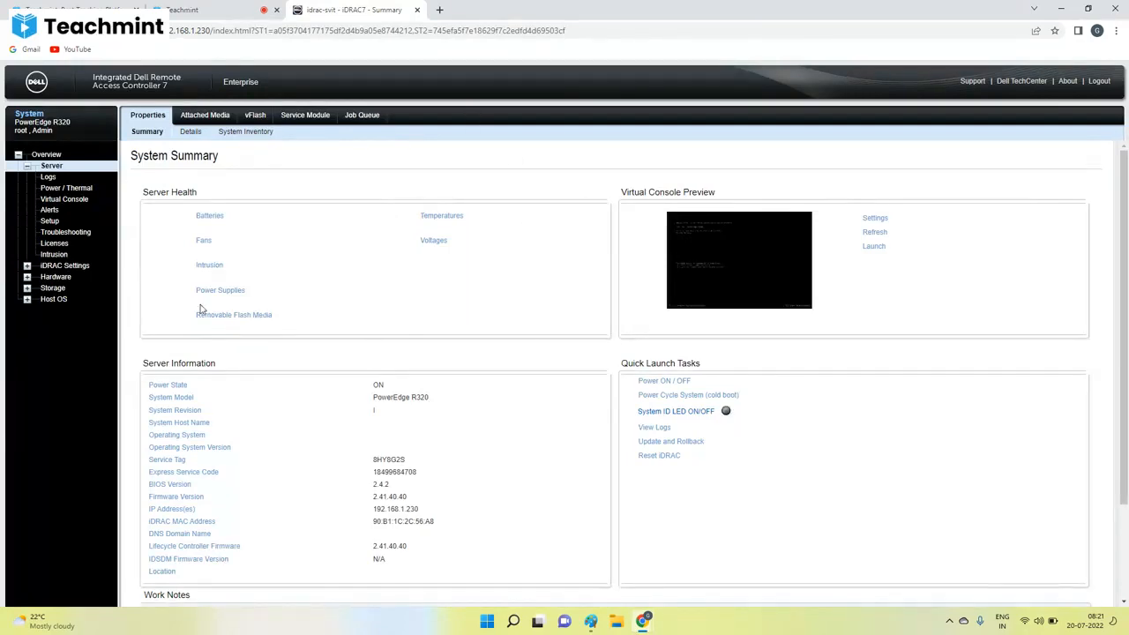
Review the System Summary page and open the Power Supplies health details.
scroll(264, 388, down, 2)
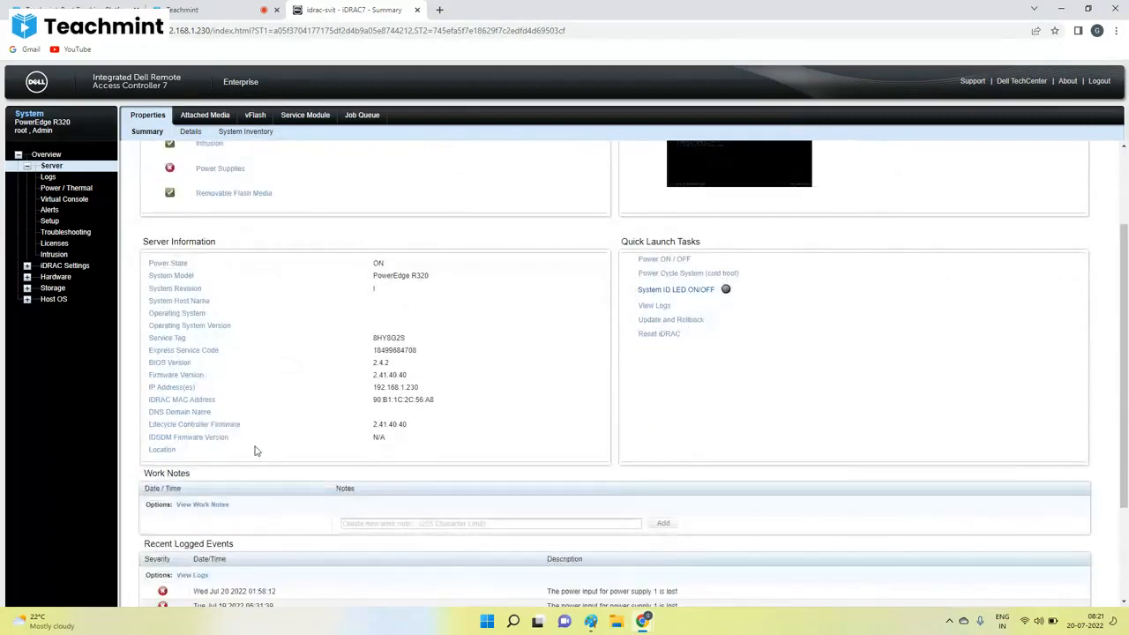
scroll(254, 445, up, 2)
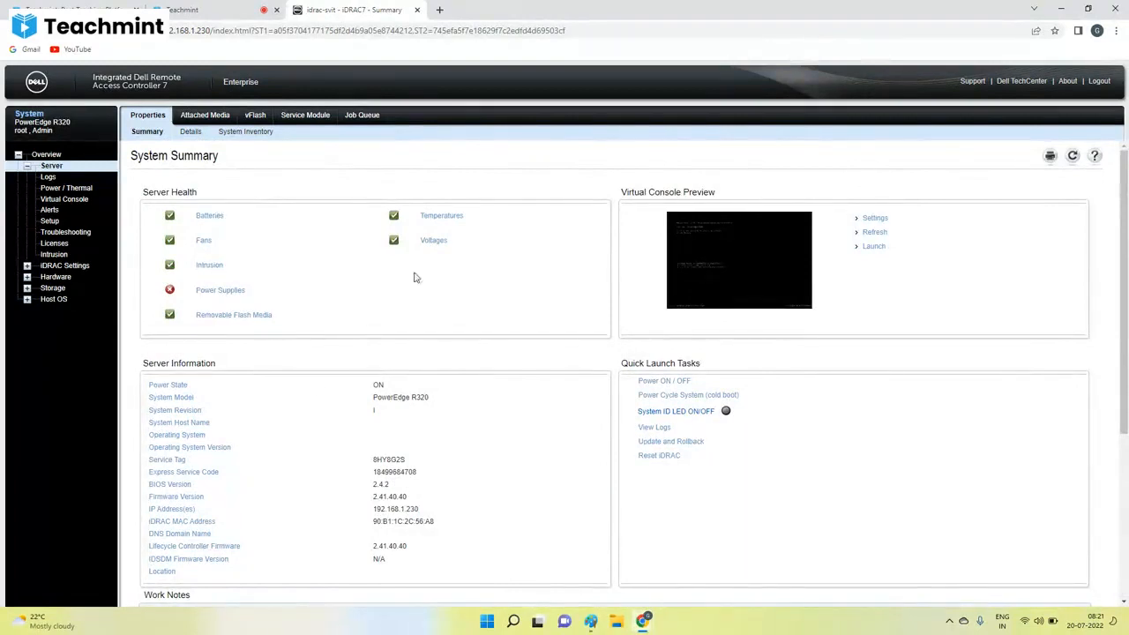
click(209, 293)
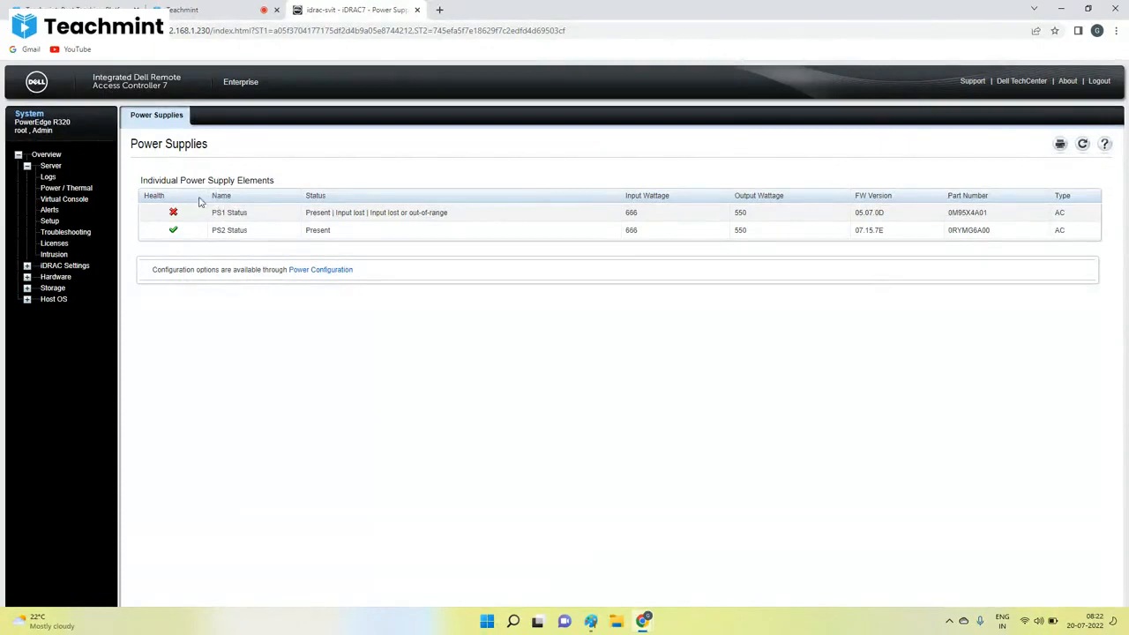
Launch the server's virtual console from the Virtual Console settings page.
click(44, 201)
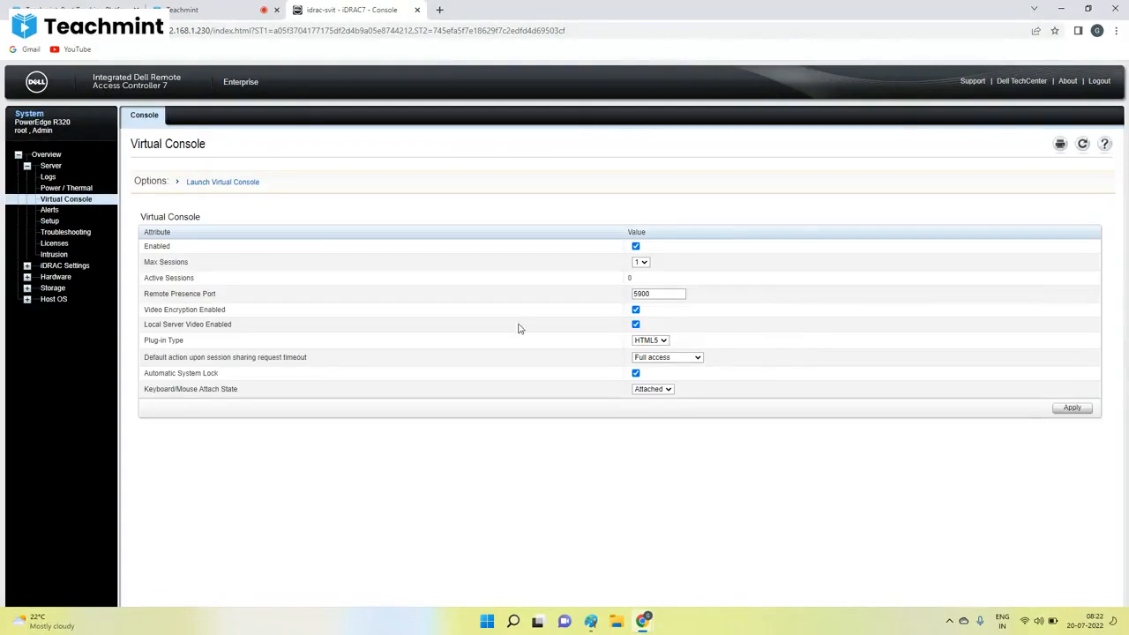
click(213, 181)
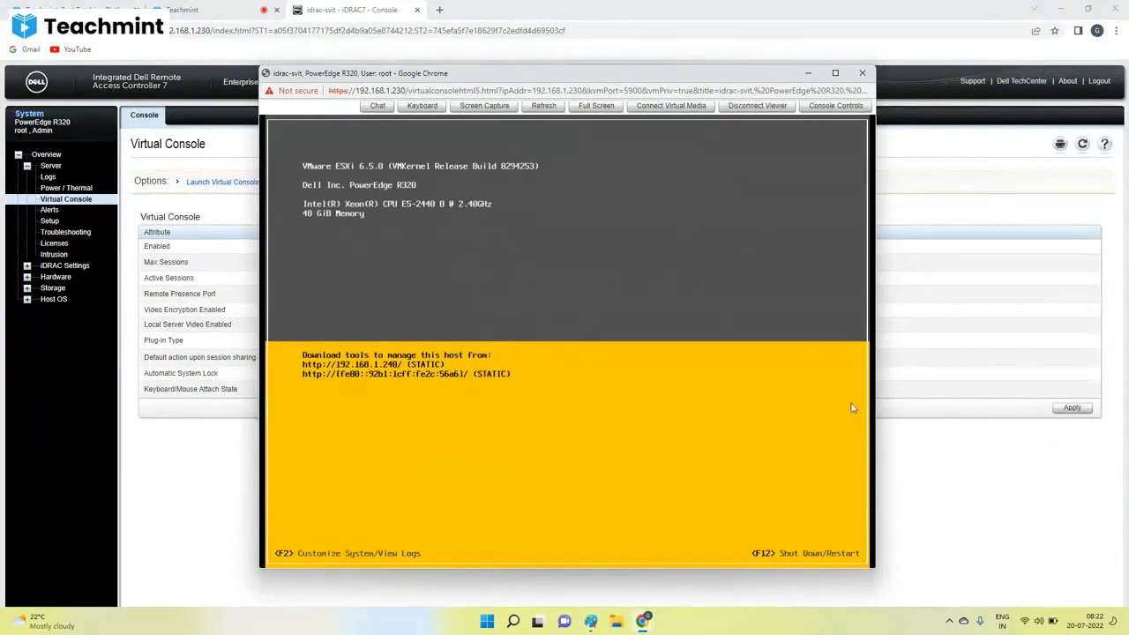
Switch to Paint to view the server diagram, and return to the ESXi virtual console window.
click(590, 620)
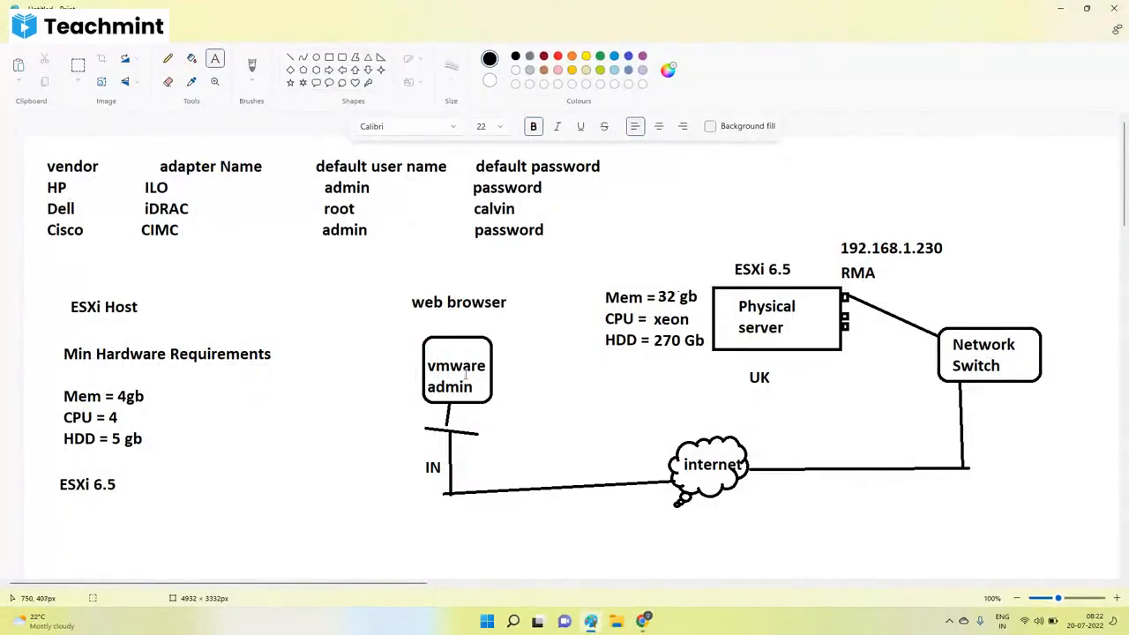
mouse_move(642, 619)
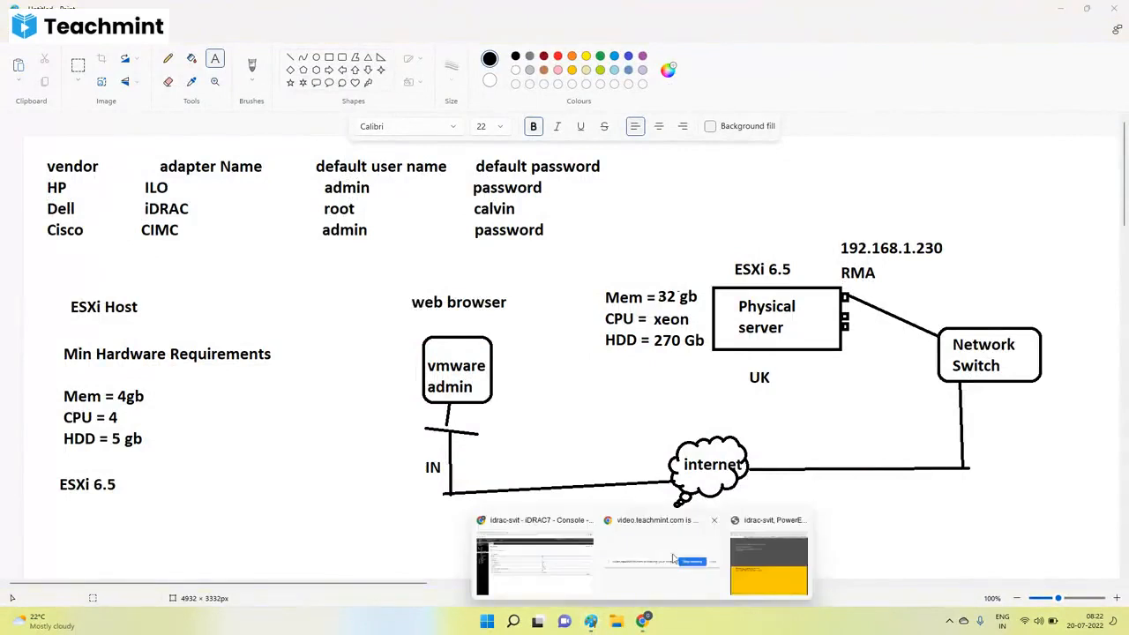
click(547, 560)
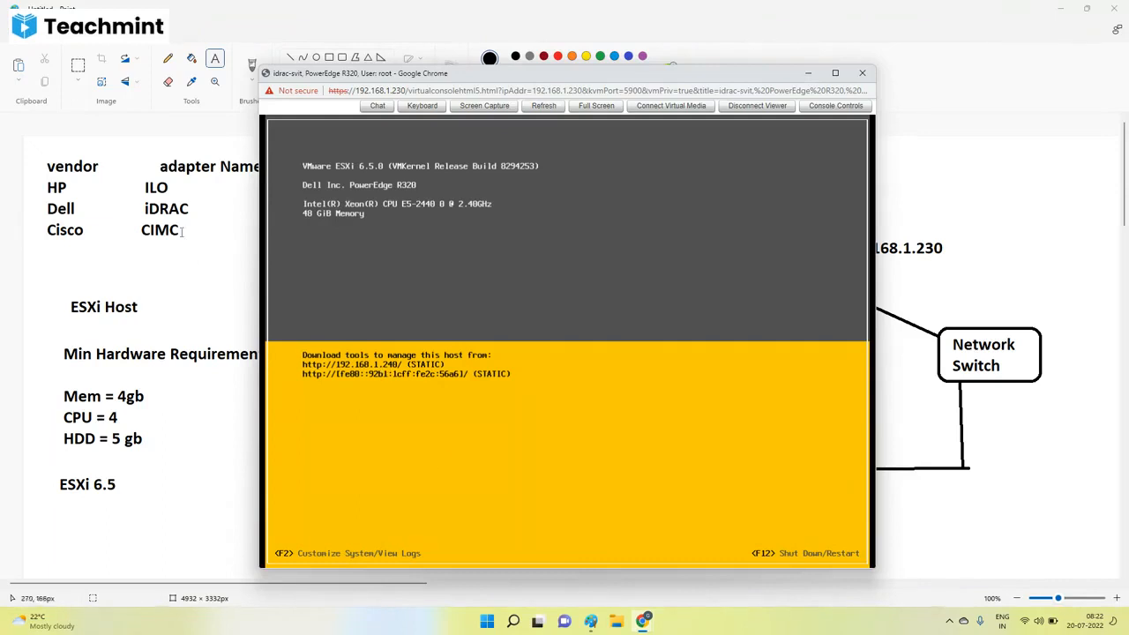
Open the Teachmint class tab in Chrome and look through the list of participants.
mouse_move(641, 622)
click(534, 560)
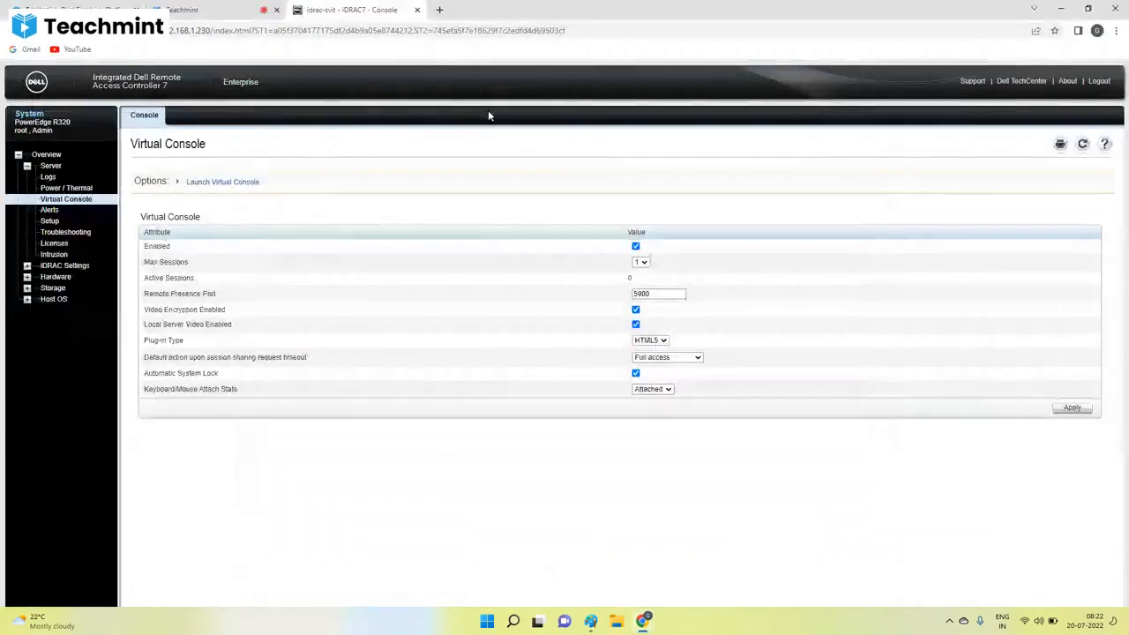
click(212, 10)
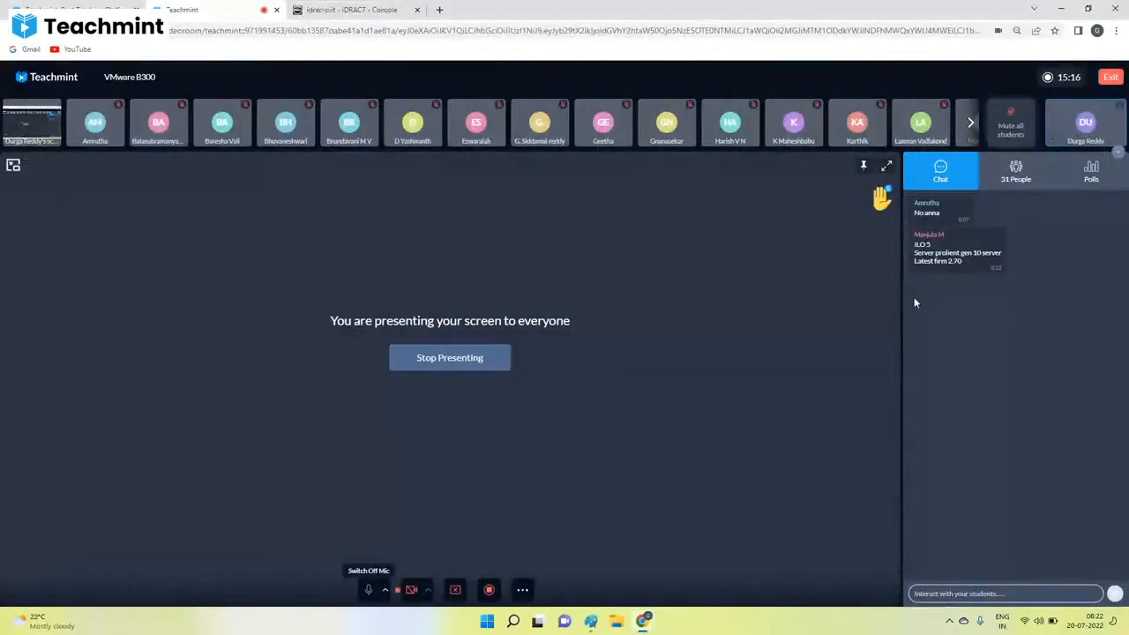
click(1016, 180)
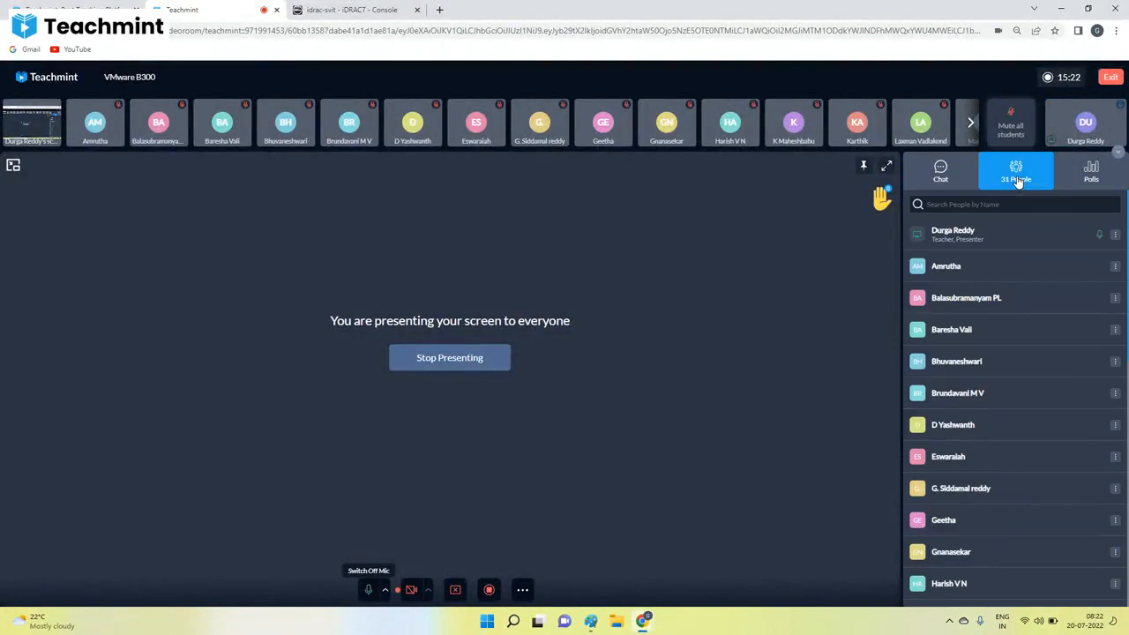
scroll(1033, 350, down, 7)
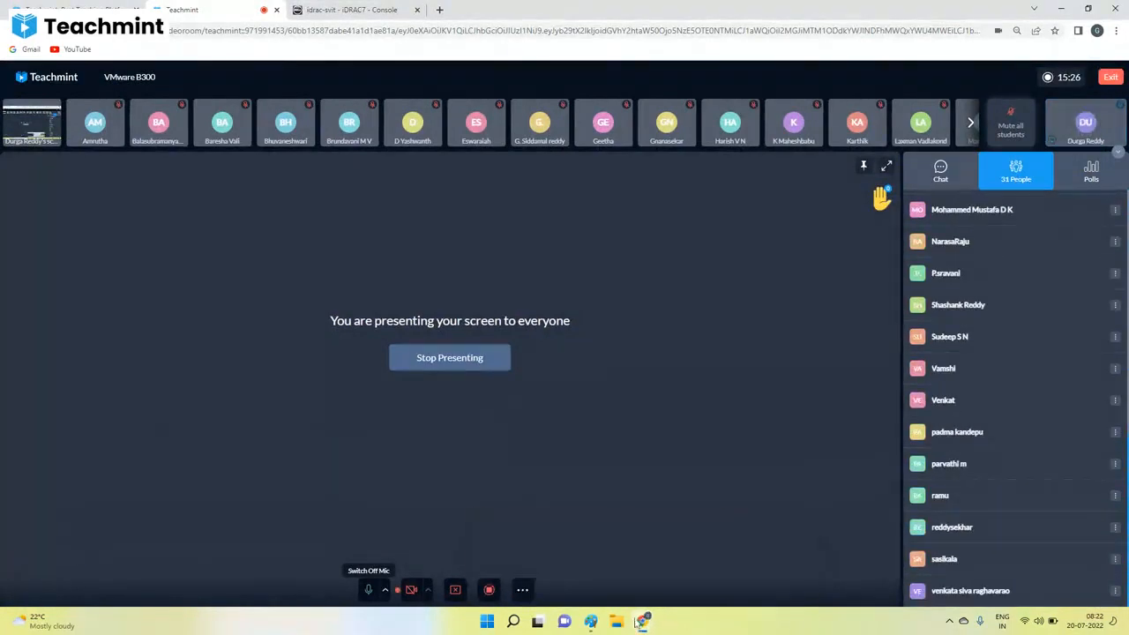
Bring the ESXi virtual console to the front, and return to the network diagram in Paint.
mouse_move(643, 621)
click(762, 551)
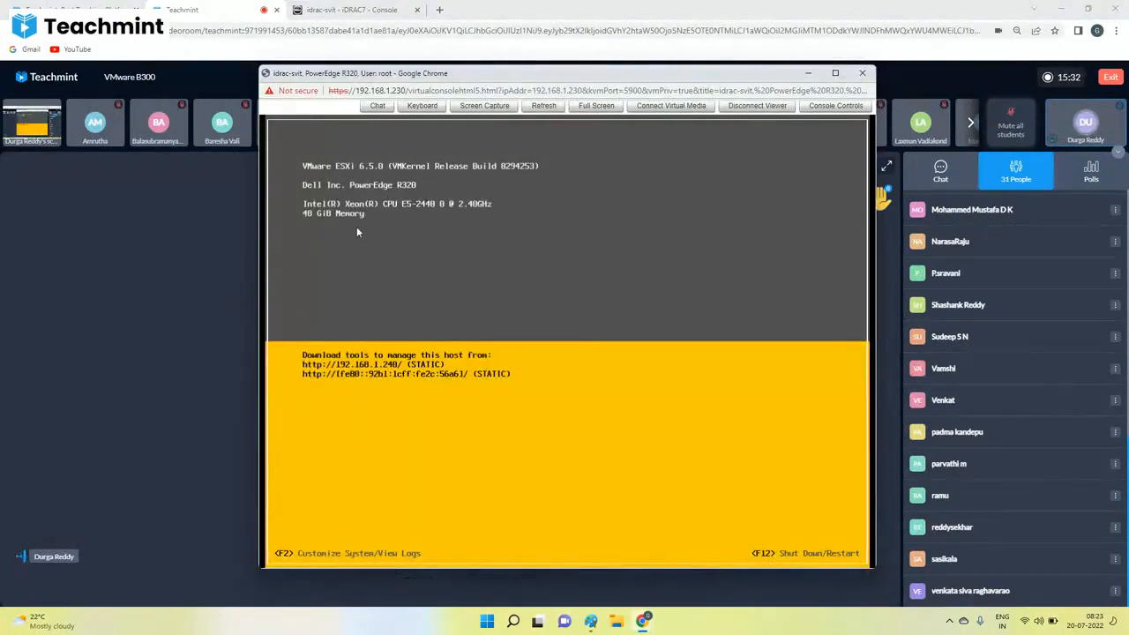
click(591, 621)
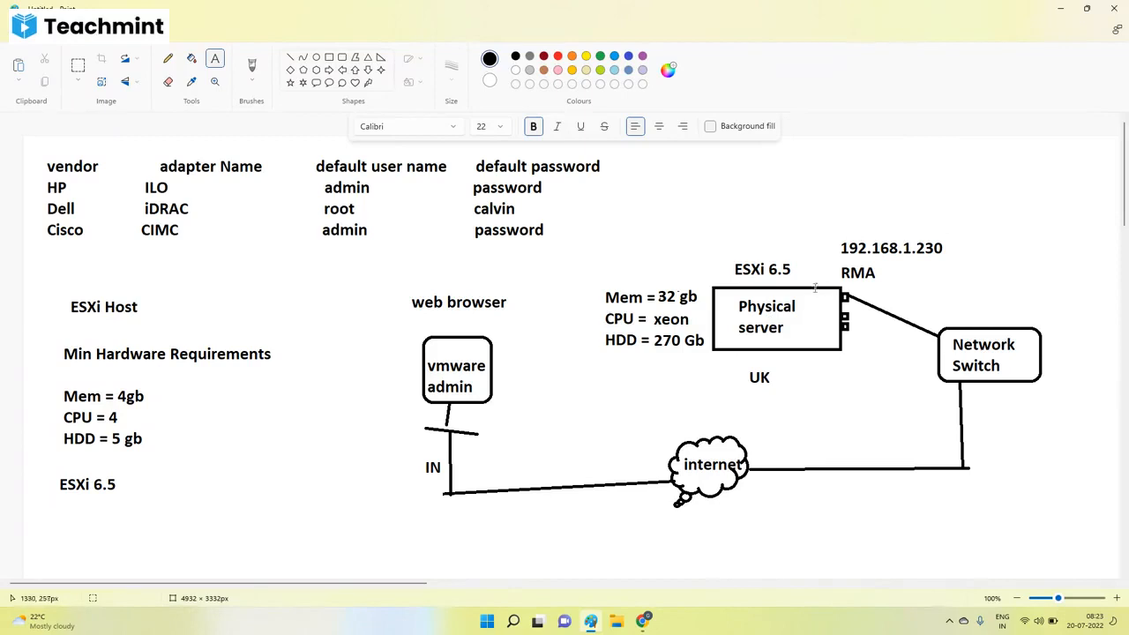
click(820, 259)
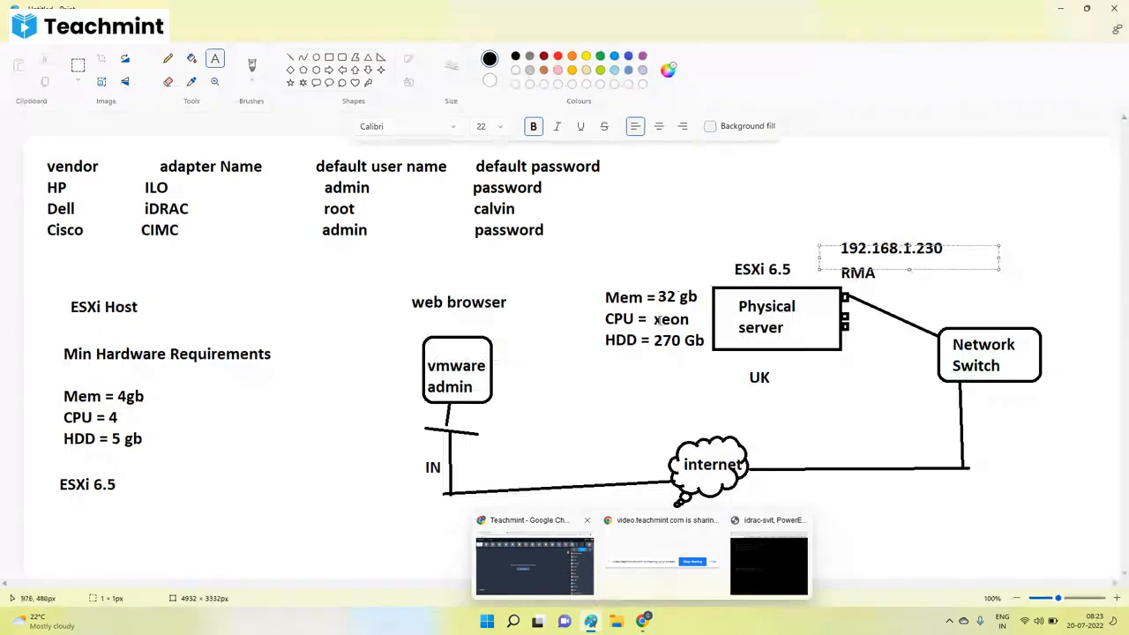
click(562, 355)
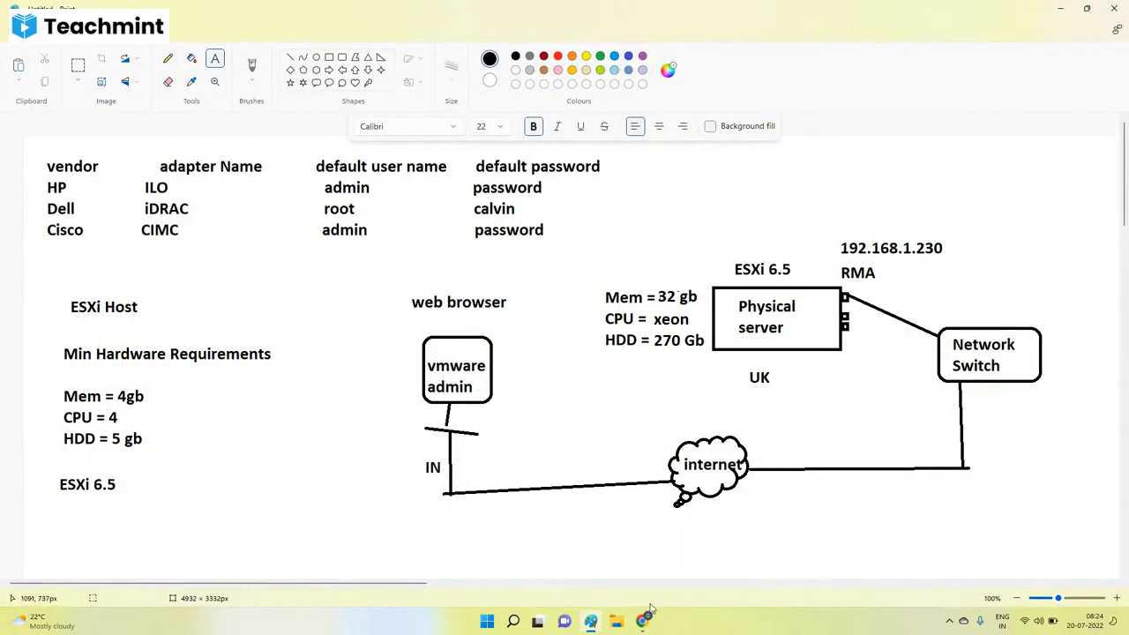
View the iDRAC Virtual Console page in Chrome again and switch back to the Paint diagram.
mouse_move(643, 621)
click(535, 567)
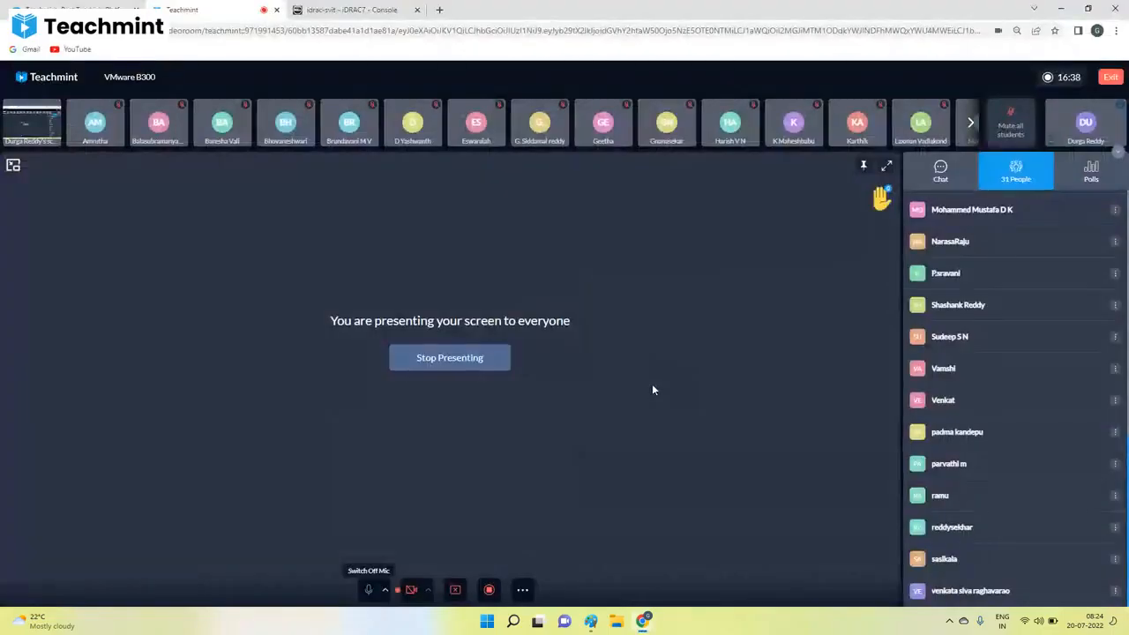
click(382, 14)
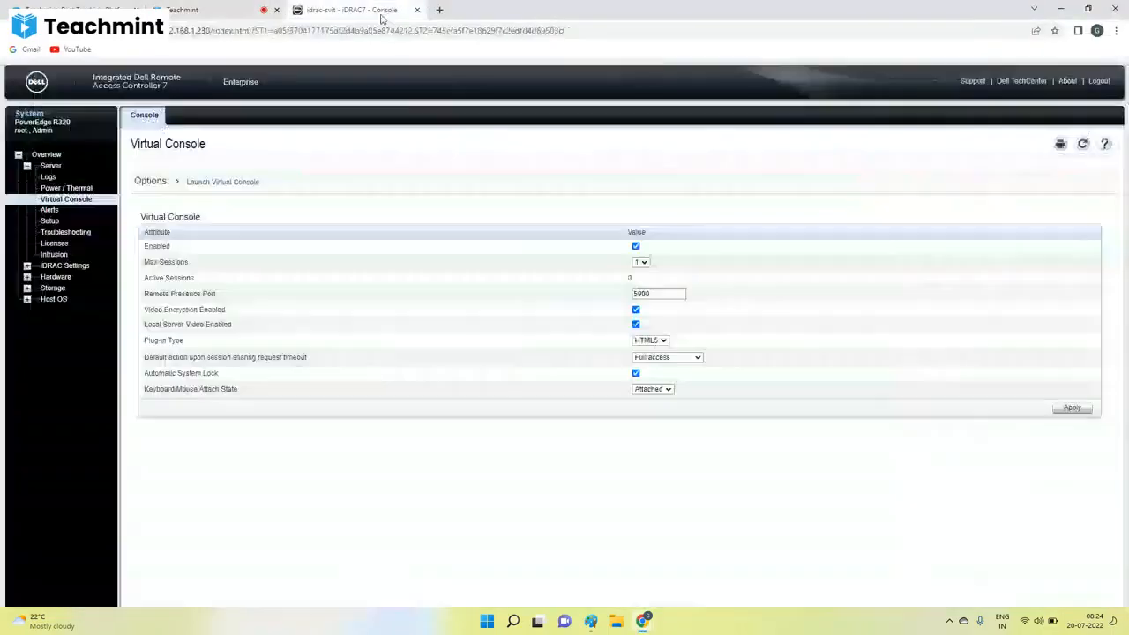
click(591, 621)
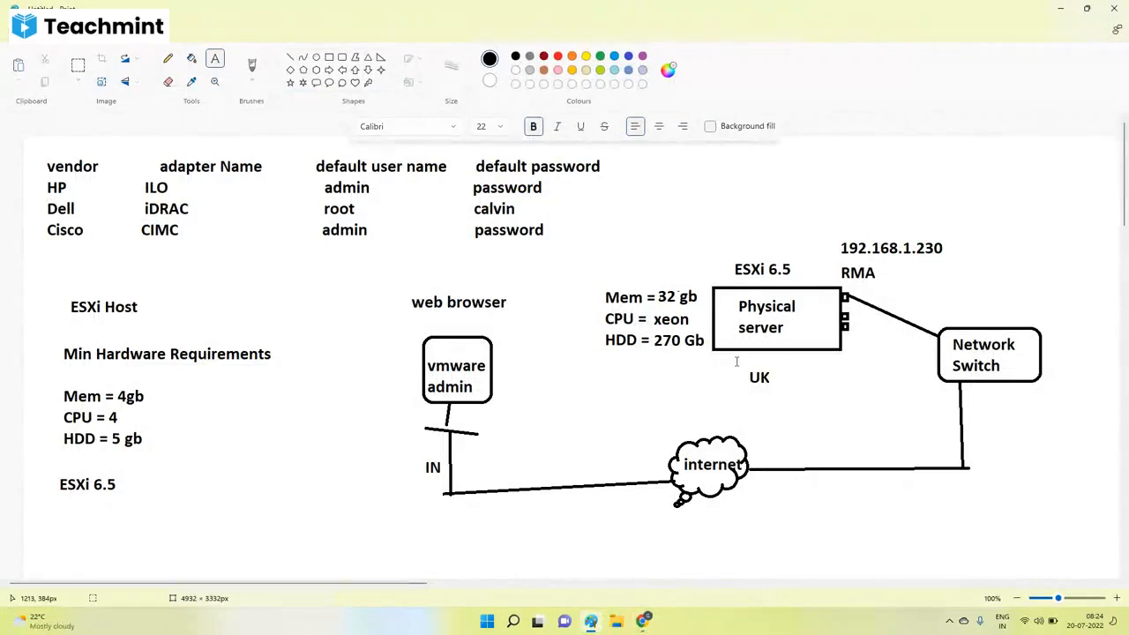
mouse_move(644, 624)
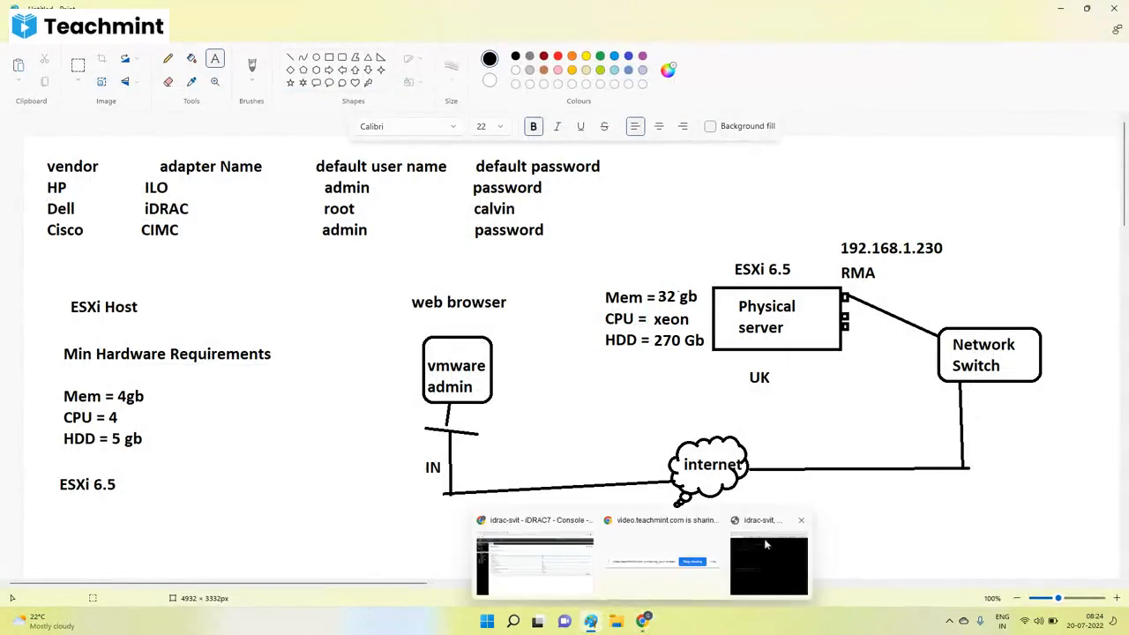
click(246, 438)
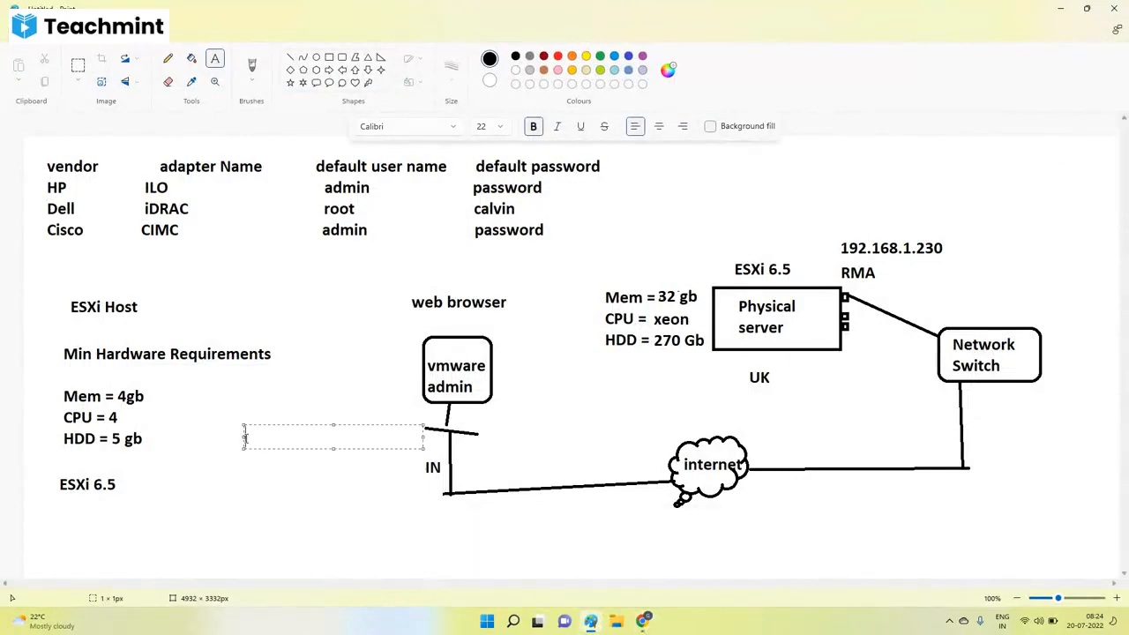
click(316, 514)
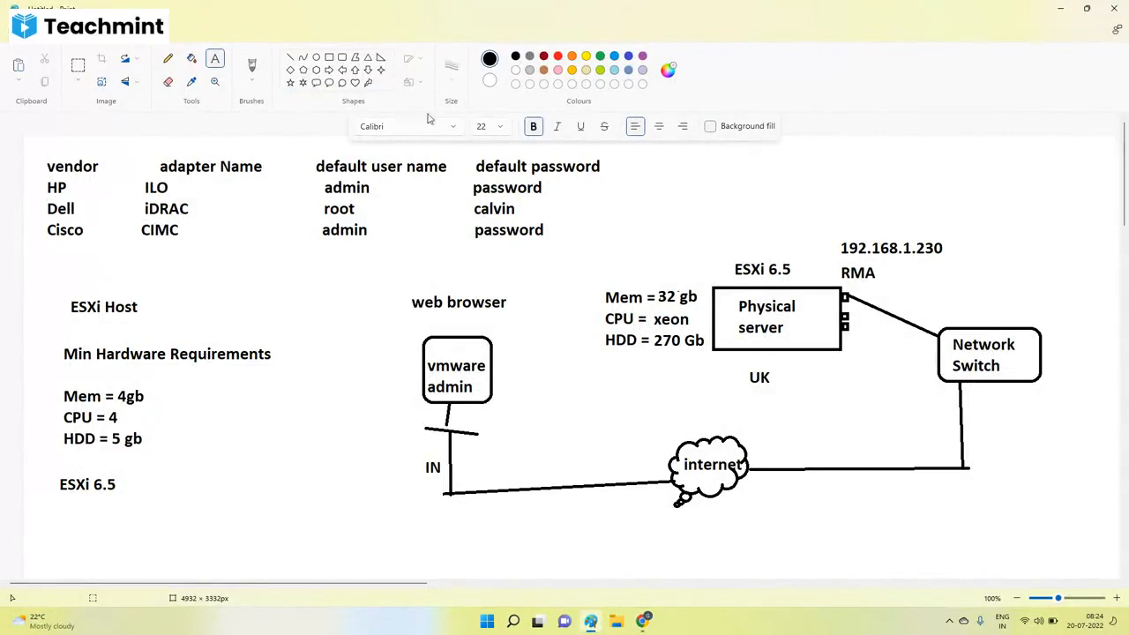
click(168, 58)
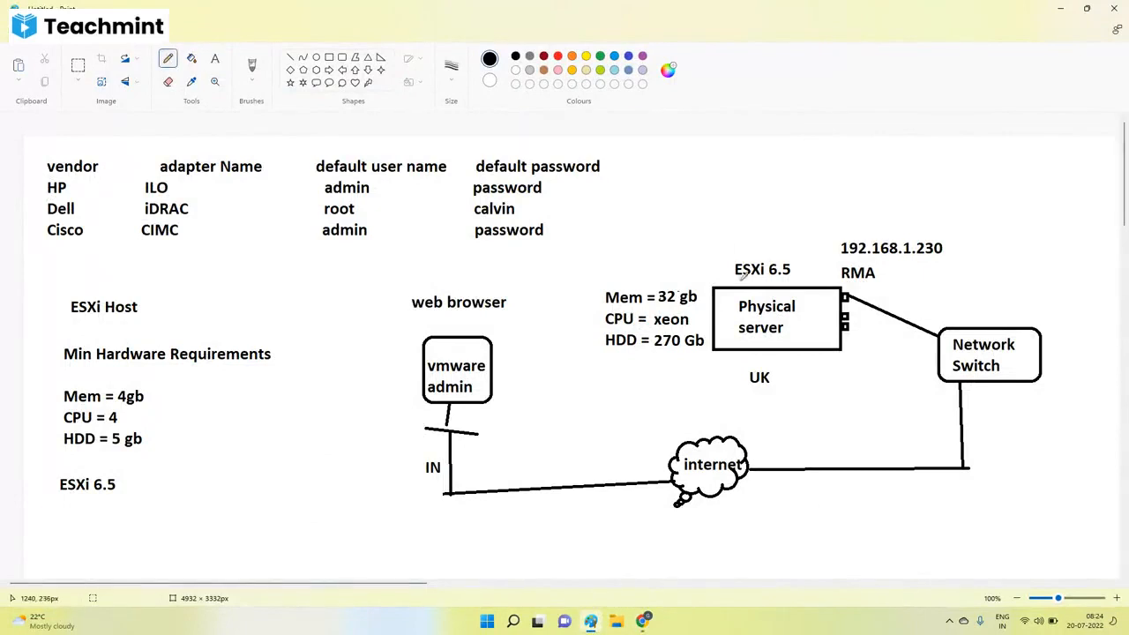
mouse_move(737, 280)
mouse_down()
mouse_move(713, 309)
mouse_move(730, 280)
mouse_up()
key(ctrl+z)
Draw a small square inside the lower-left corner of the Physical server box in the diagram.
click(329, 56)
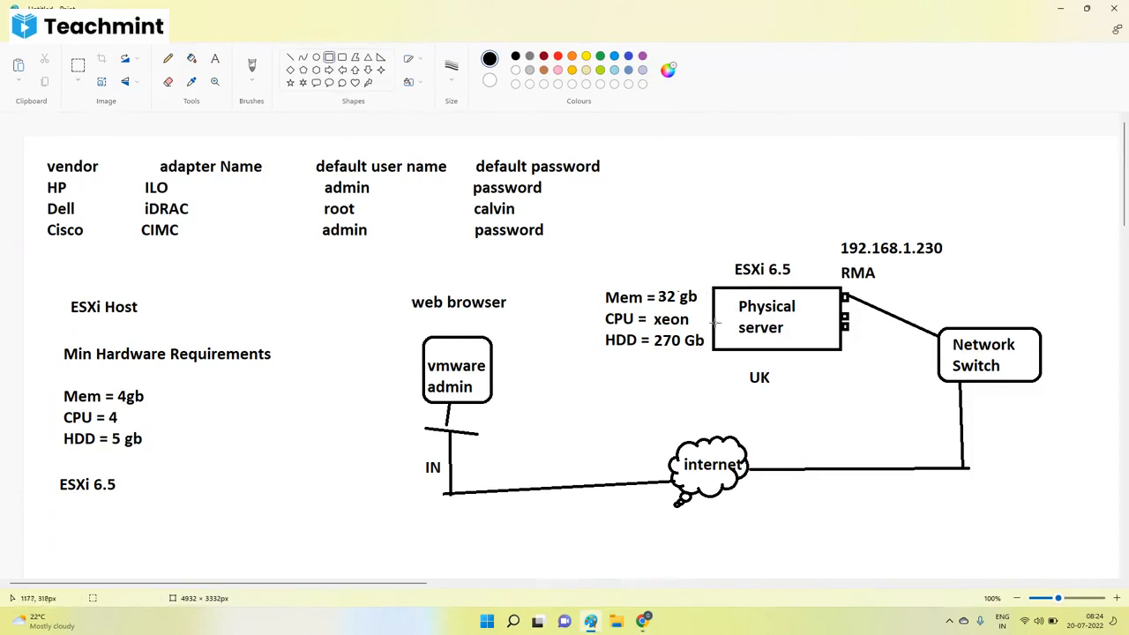
drag(714, 324, 739, 350)
click(168, 58)
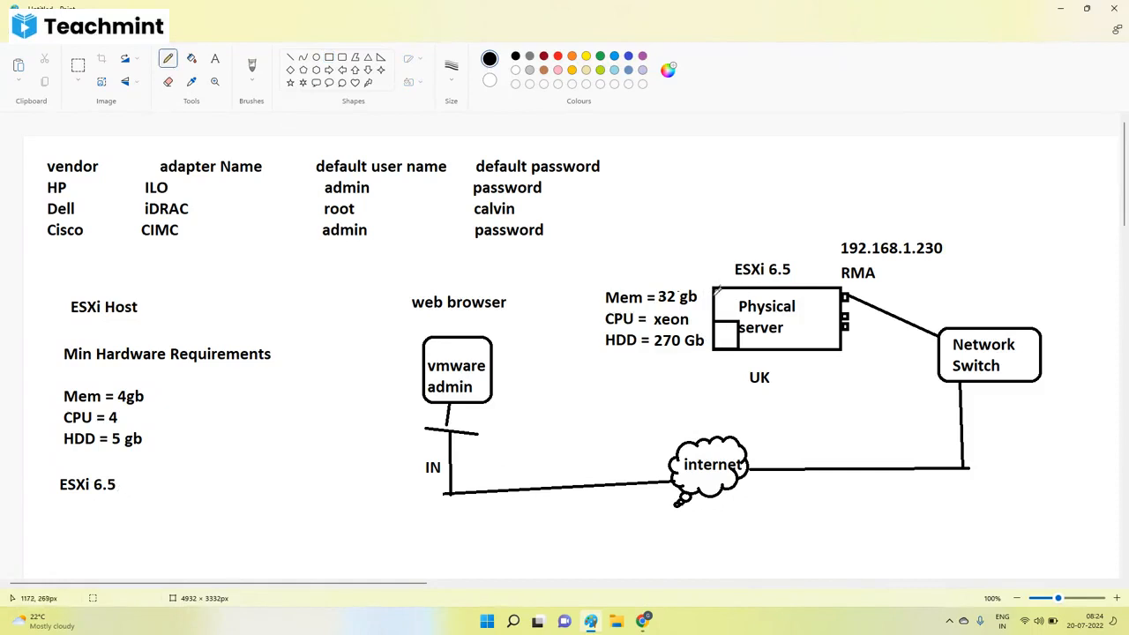
drag(716, 288, 719, 286)
Open File Explorer, search This PC for *.iso, and maximize the search window.
click(513, 623)
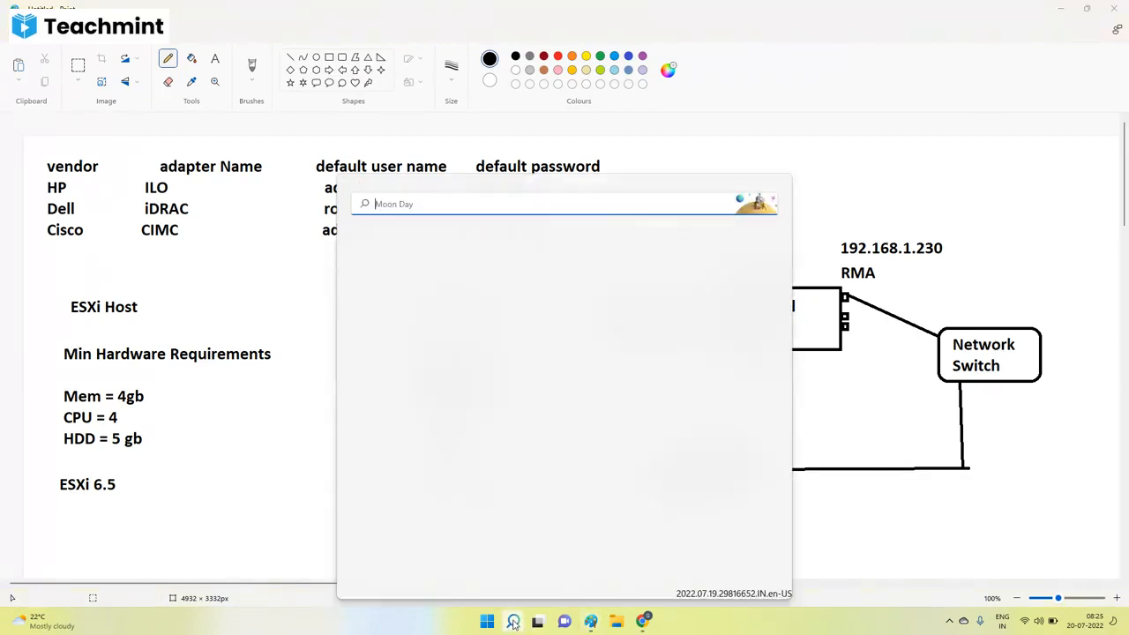
click(616, 622)
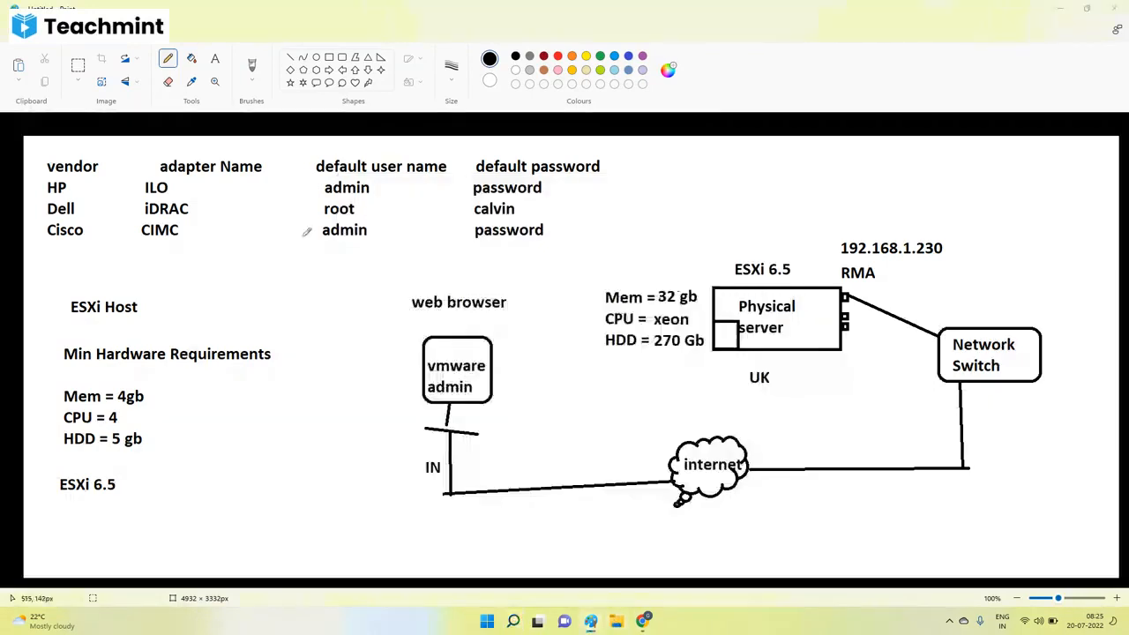
click(99, 359)
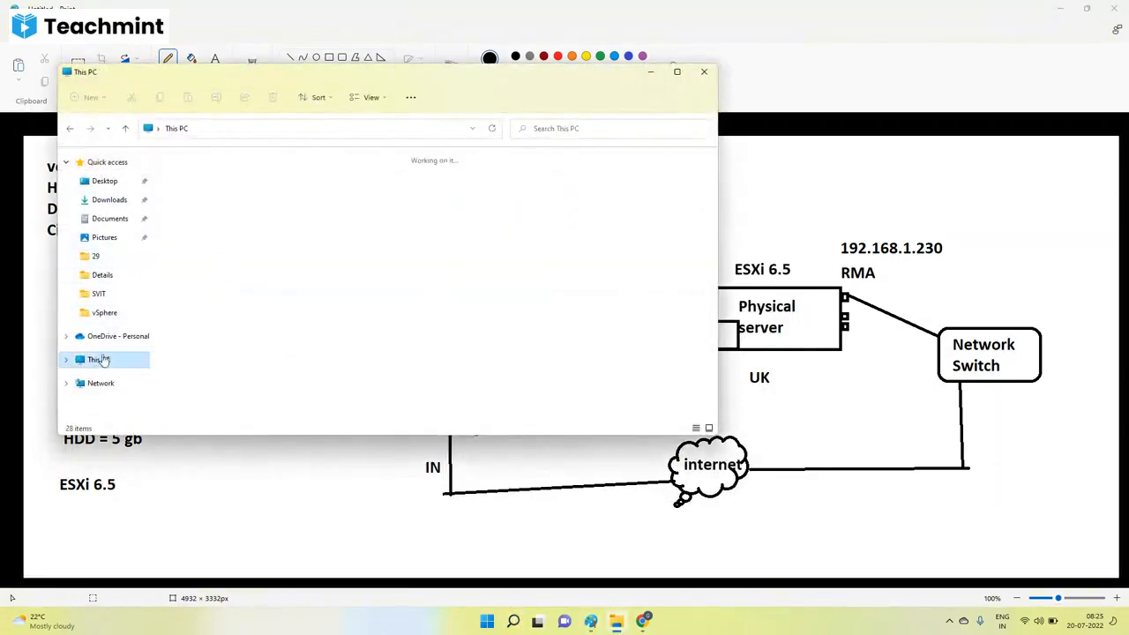
click(591, 130)
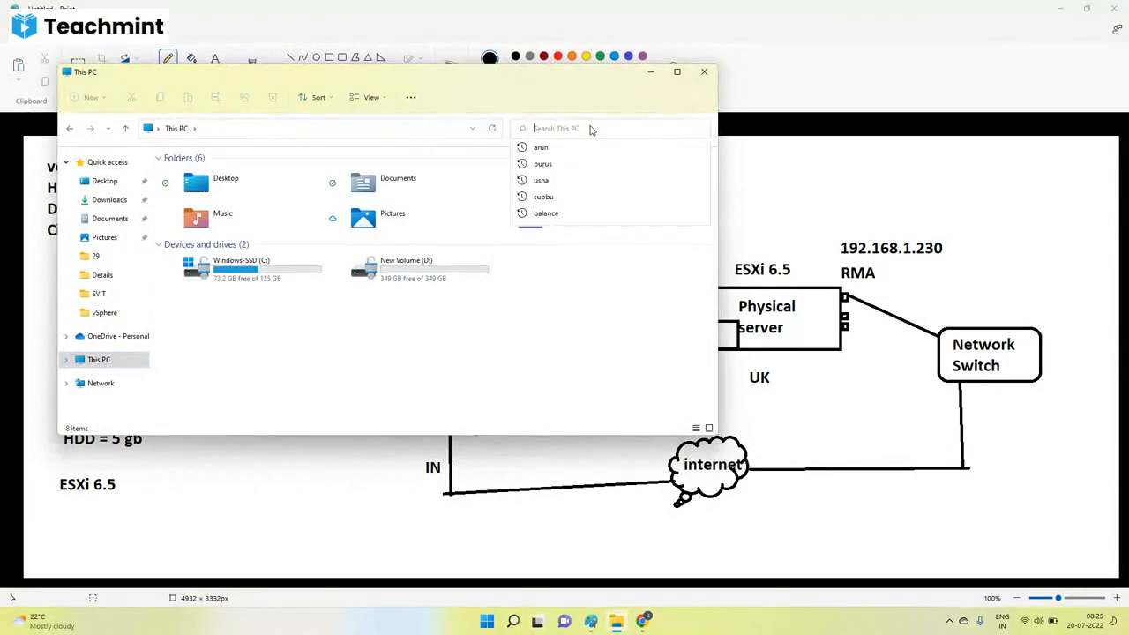
text(*.iso)
key(Return)
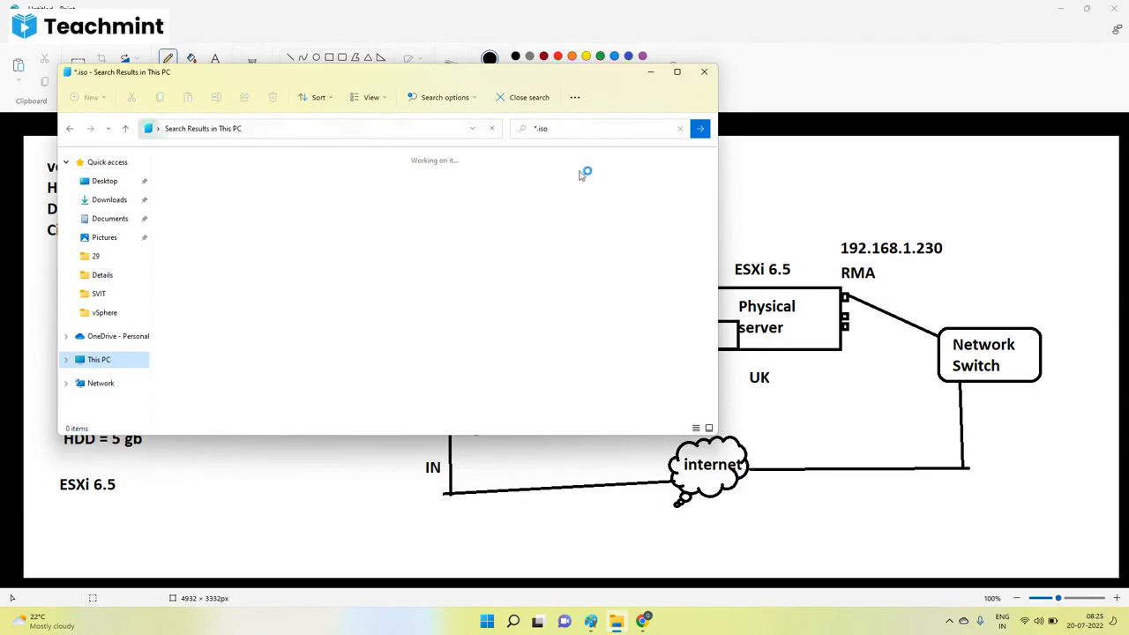
click(677, 71)
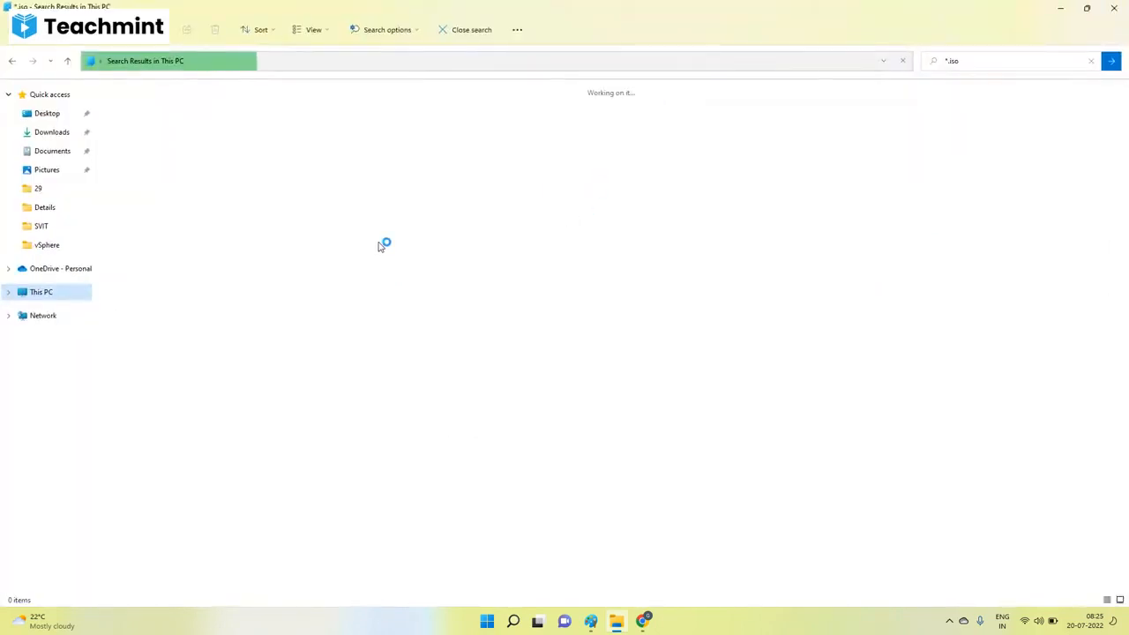
Open the VMware vSphere page at 192.168.1.200 in a new Chrome tab.
mouse_move(644, 622)
click(569, 582)
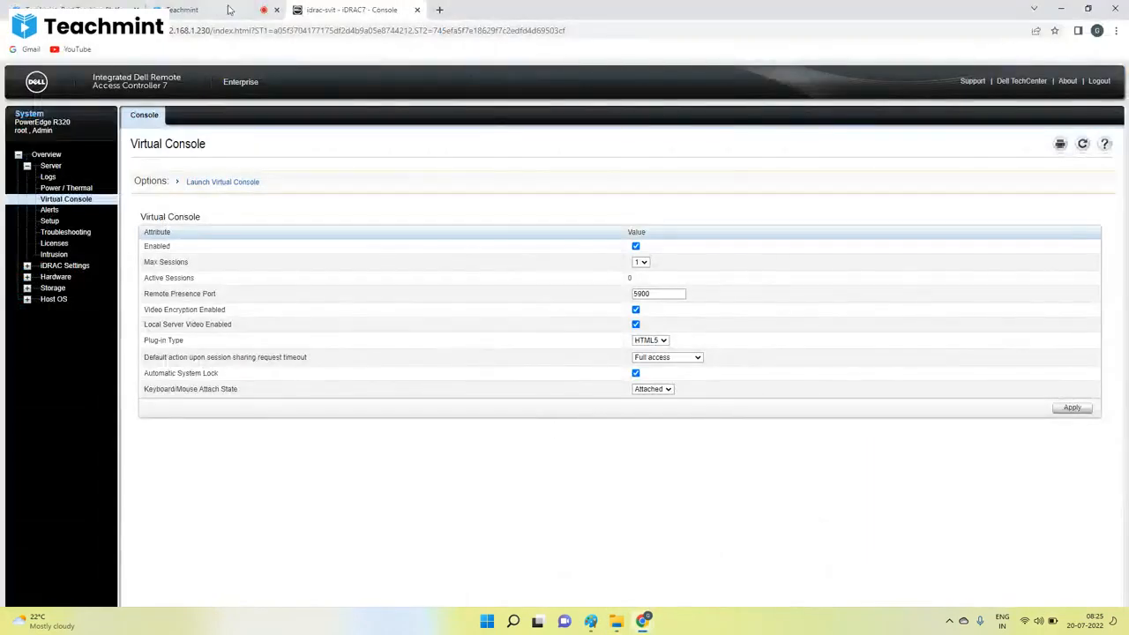
click(437, 11)
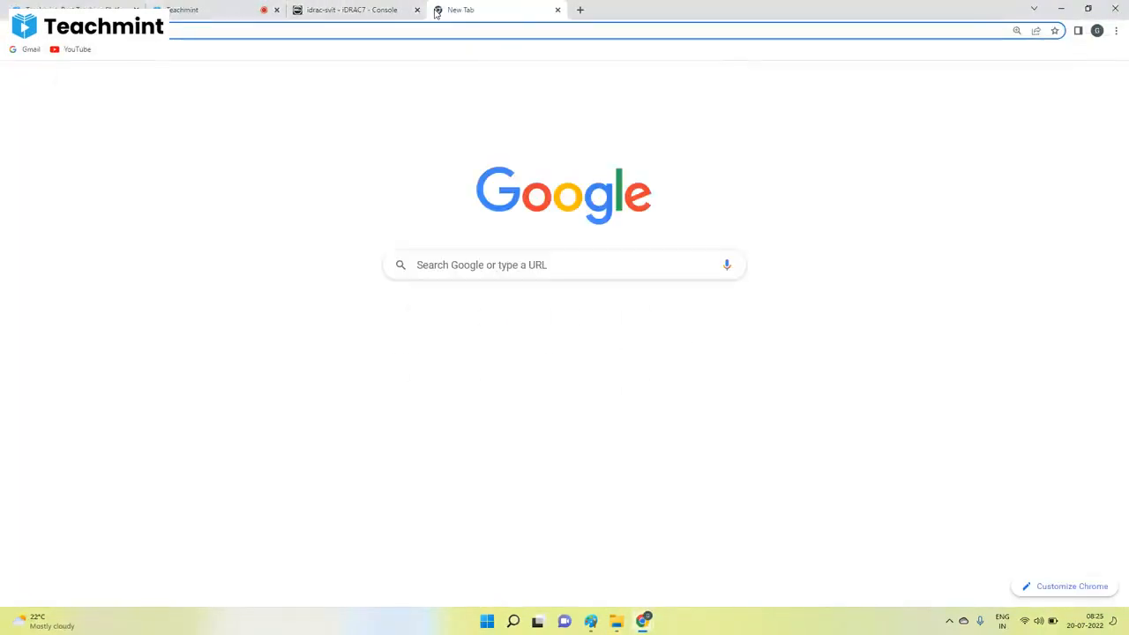
text(192)
key(Return)
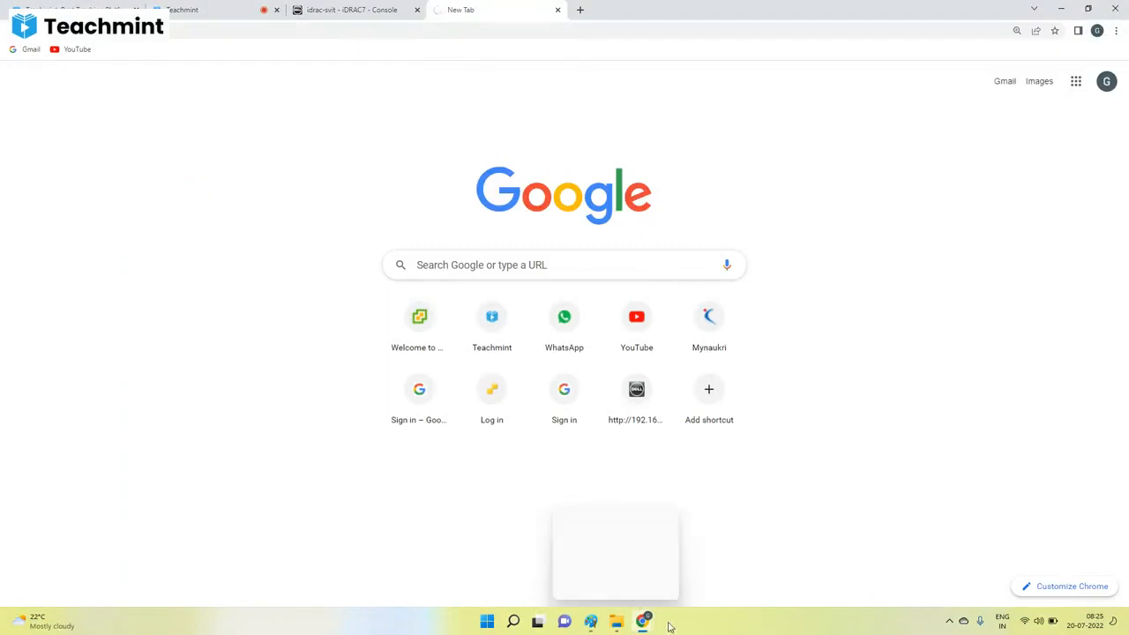
Check the ISO search in File Explorer, and launch the vSphere Client (HTML5) in Chrome.
click(616, 621)
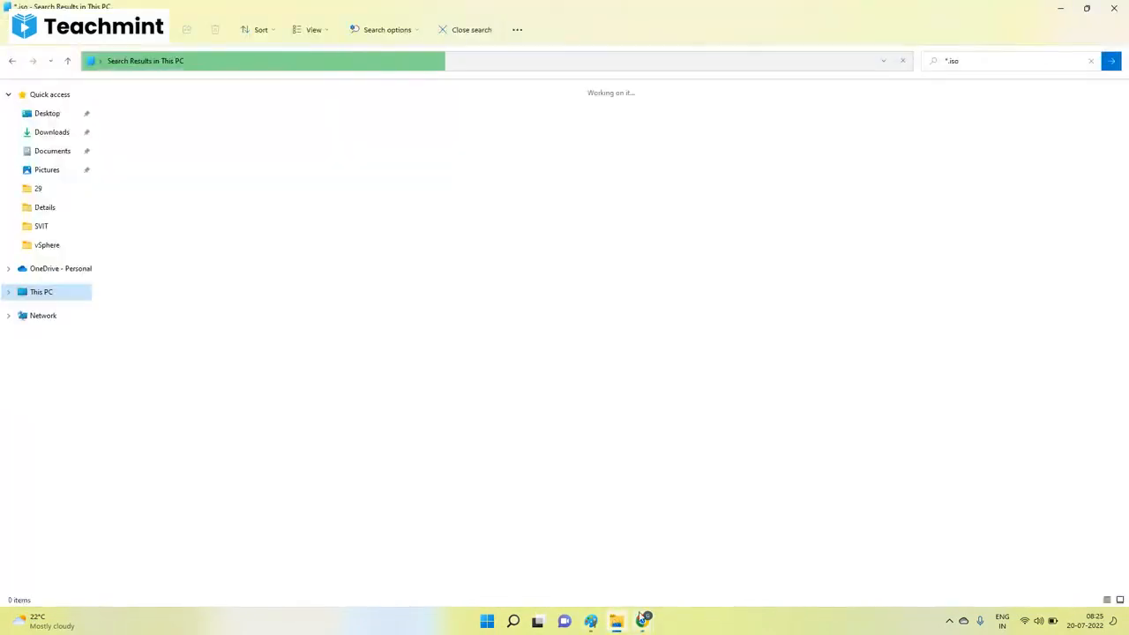
mouse_move(641, 621)
click(542, 572)
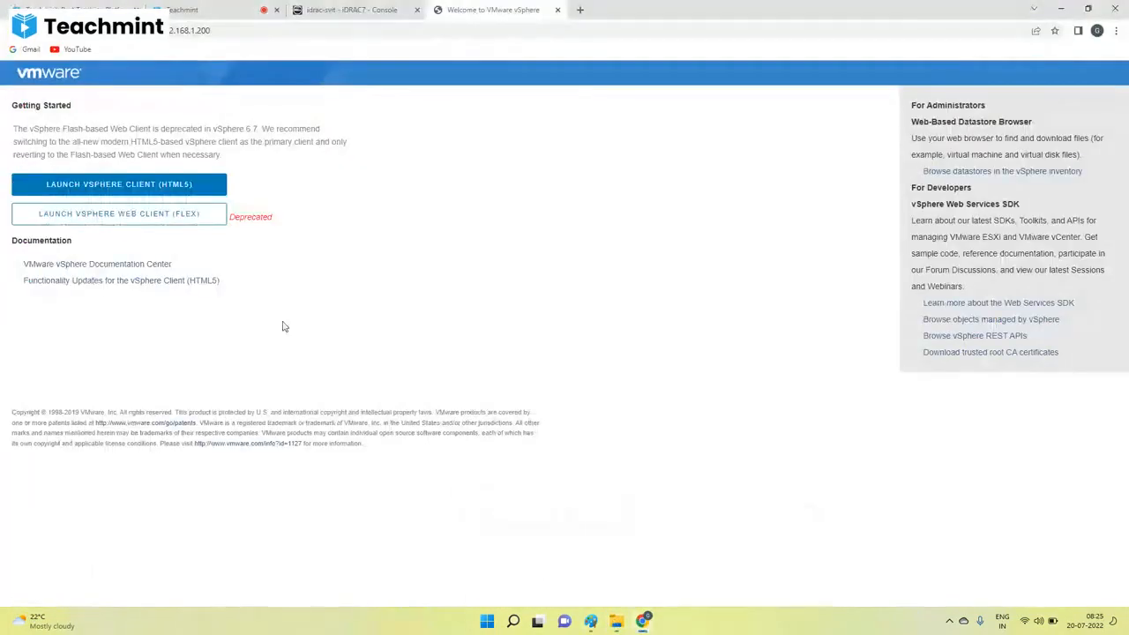
click(151, 183)
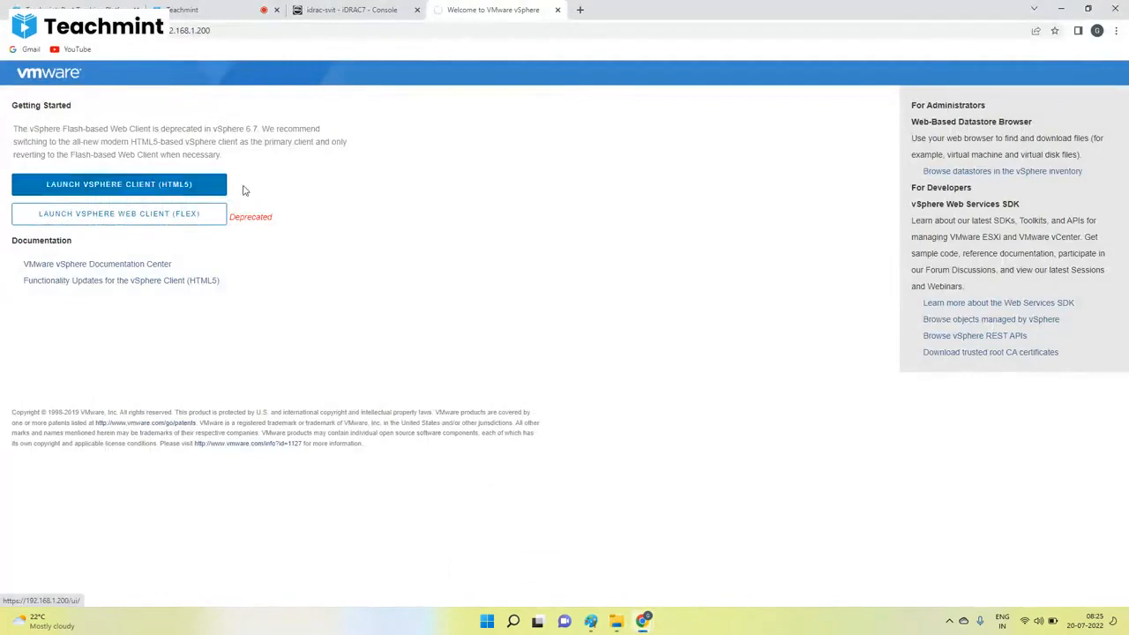
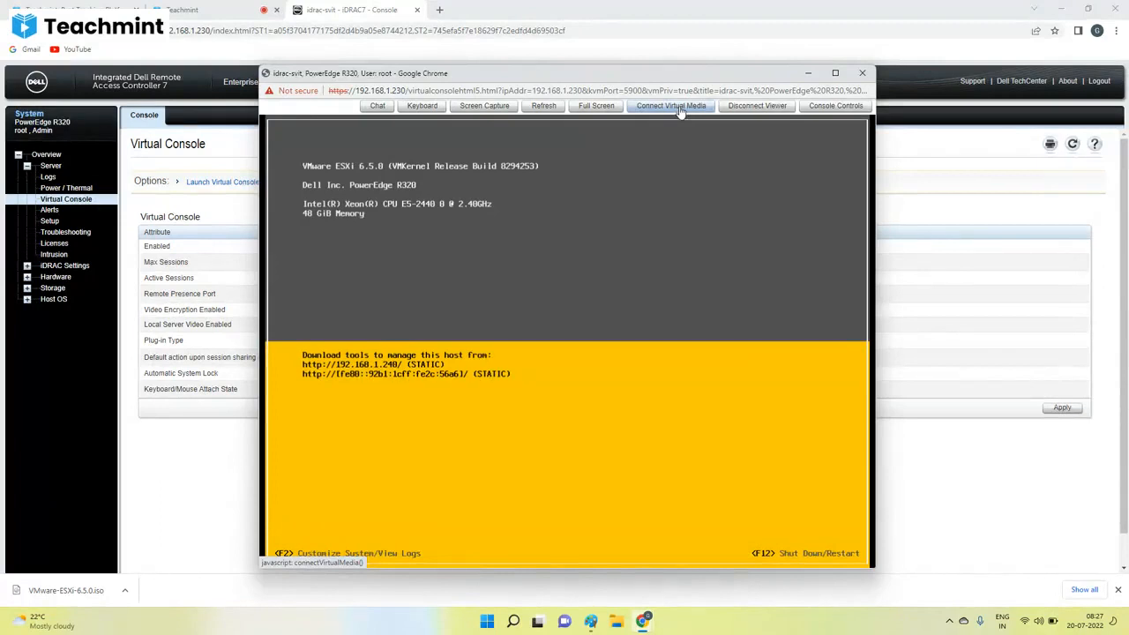
Connect virtual media in the virtual console and map VMware-ESXi-6.5.0.iso from Downloads as the CD/DVD image.
click(680, 109)
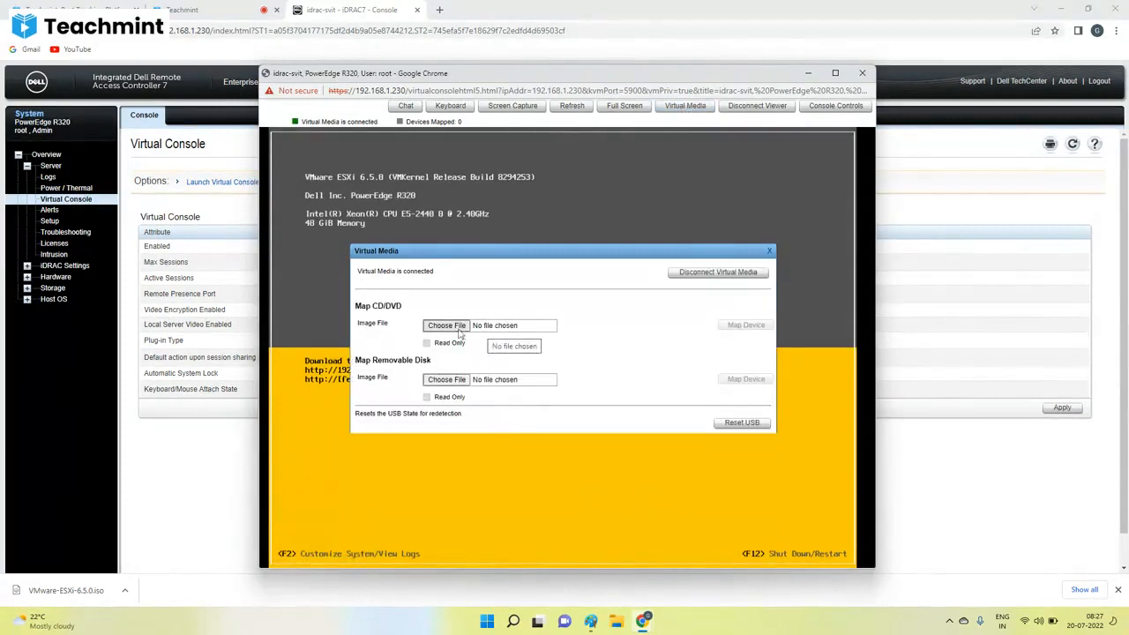
click(458, 333)
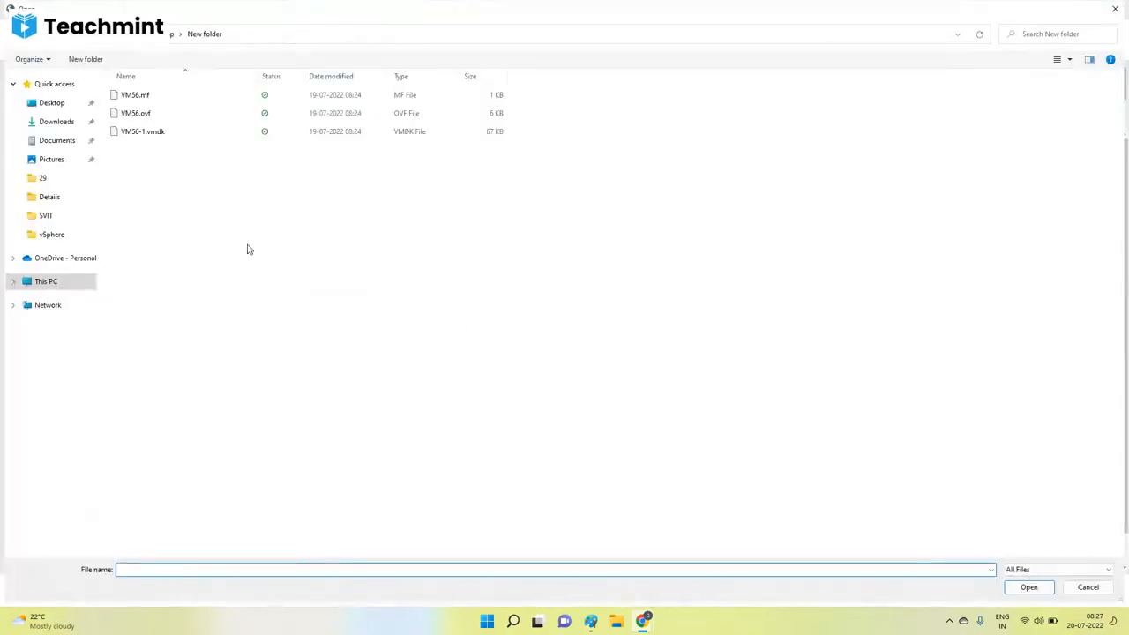
click(47, 121)
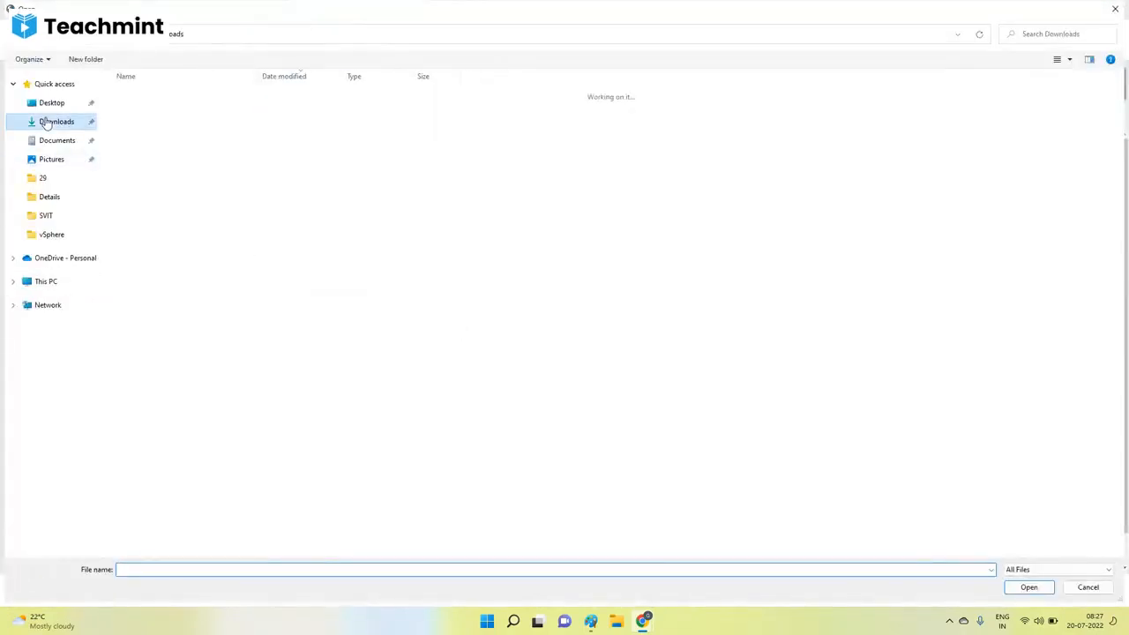
click(154, 112)
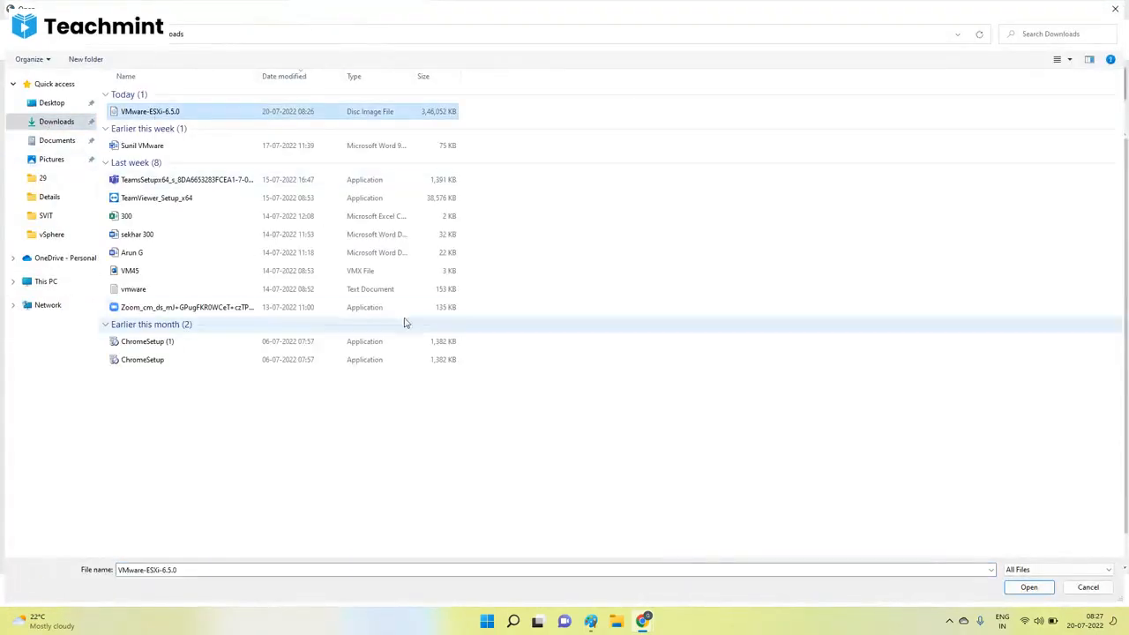
click(1029, 588)
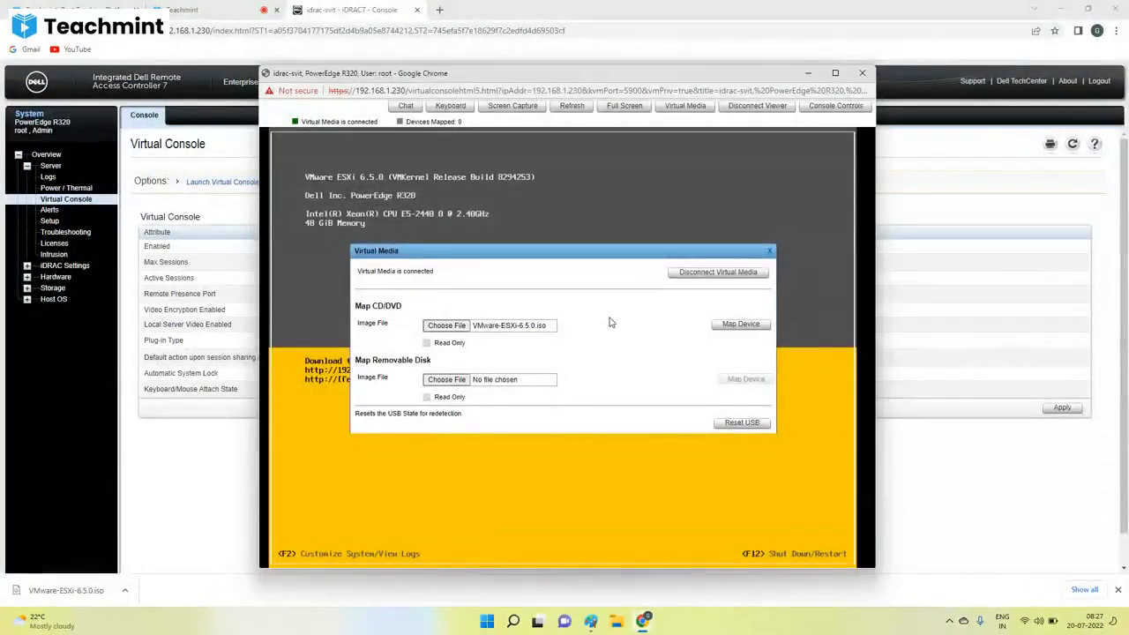
click(740, 324)
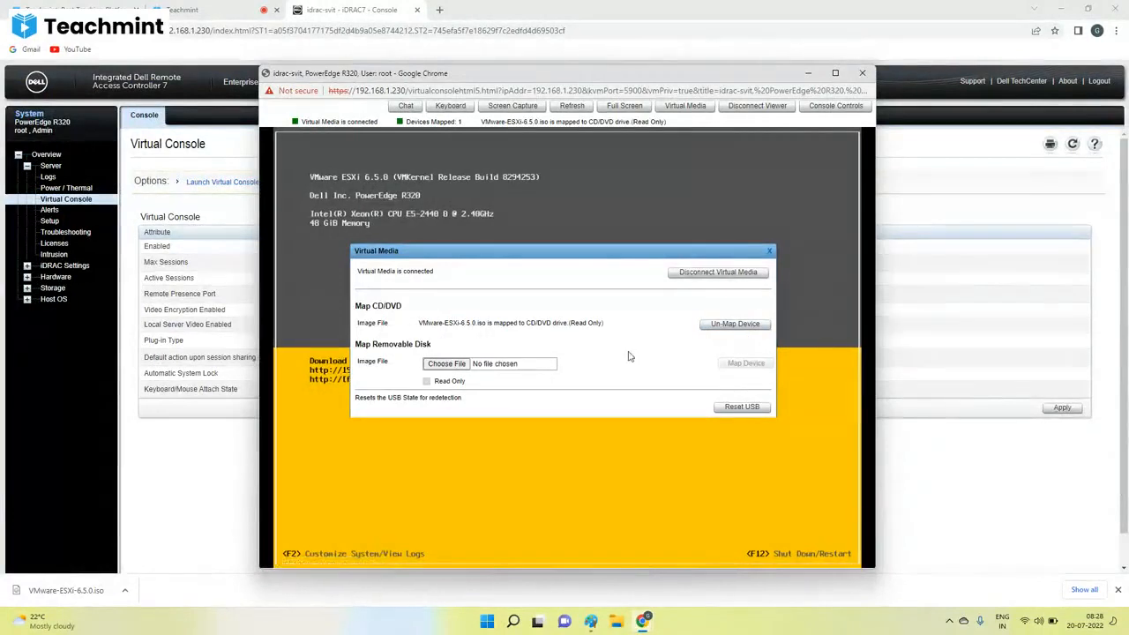
Switch to the Paint diagram, trace temporary freehand paths from vmware admin to the Physical server and Network Switch, and undo them.
click(590, 621)
mouse_move(463, 356)
mouse_down()
mouse_move(493, 436)
mouse_move(799, 300)
mouse_move(783, 298)
mouse_up()
drag(491, 389, 994, 346)
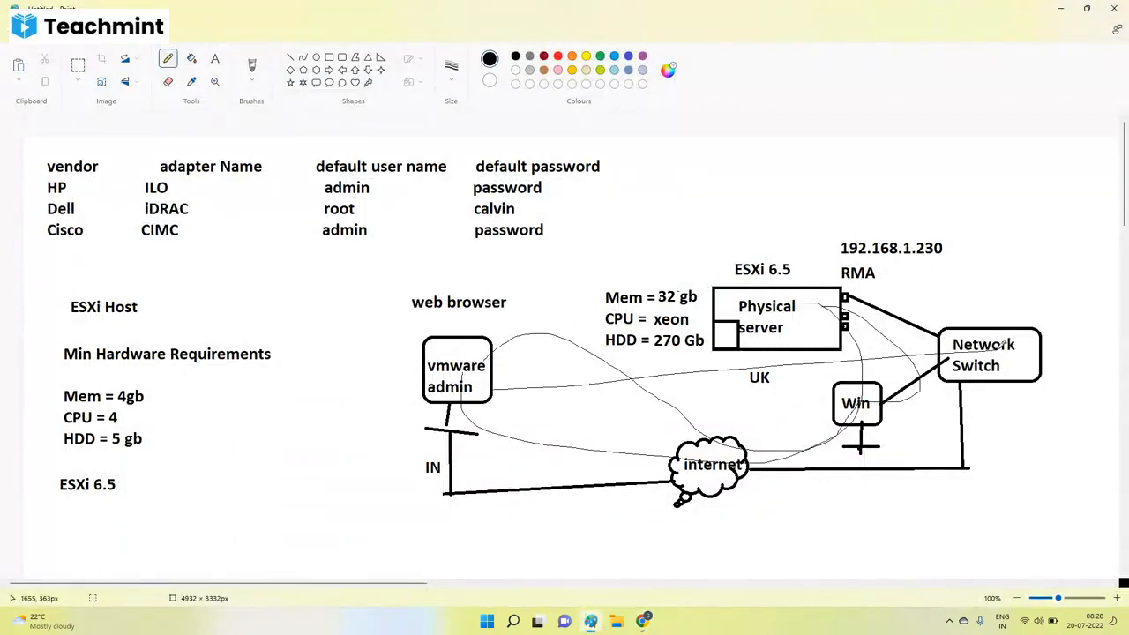
key(ctrl+z)
key(ctrl+z)
key(ctrl+z)
key(ctrl+z)
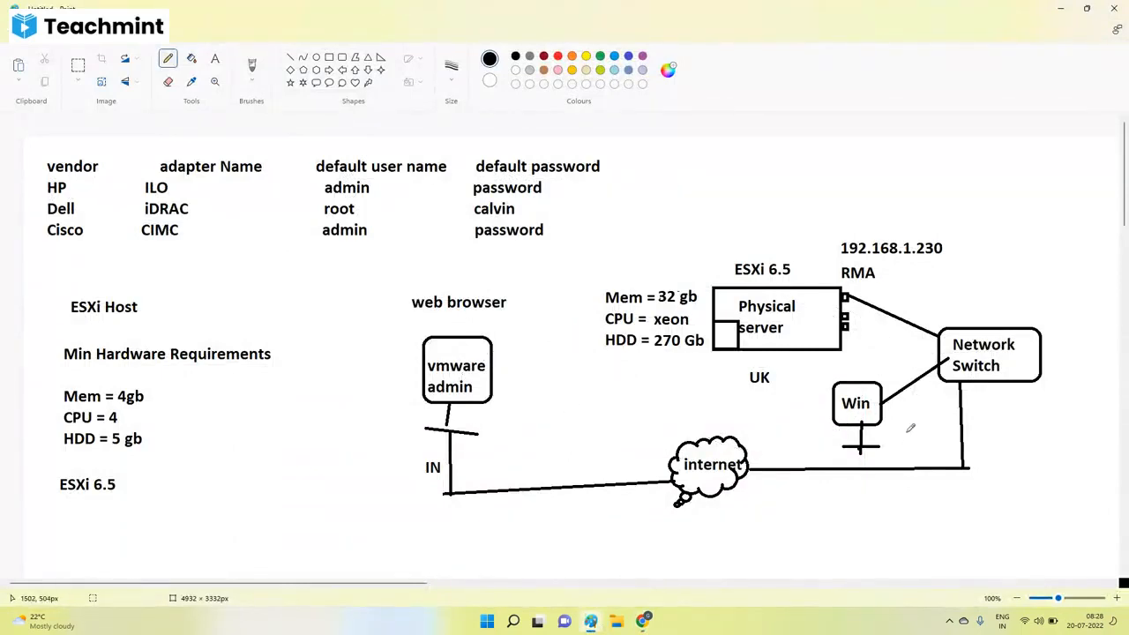
Sketch a stick figure beside Win and a curve from Win past the Network Switch to the Physical server, and undo both.
mouse_move(892, 438)
mouse_down()
mouse_move(887, 459)
mouse_move(911, 461)
mouse_up()
mouse_move(885, 411)
mouse_down()
mouse_move(960, 335)
mouse_move(831, 301)
mouse_up()
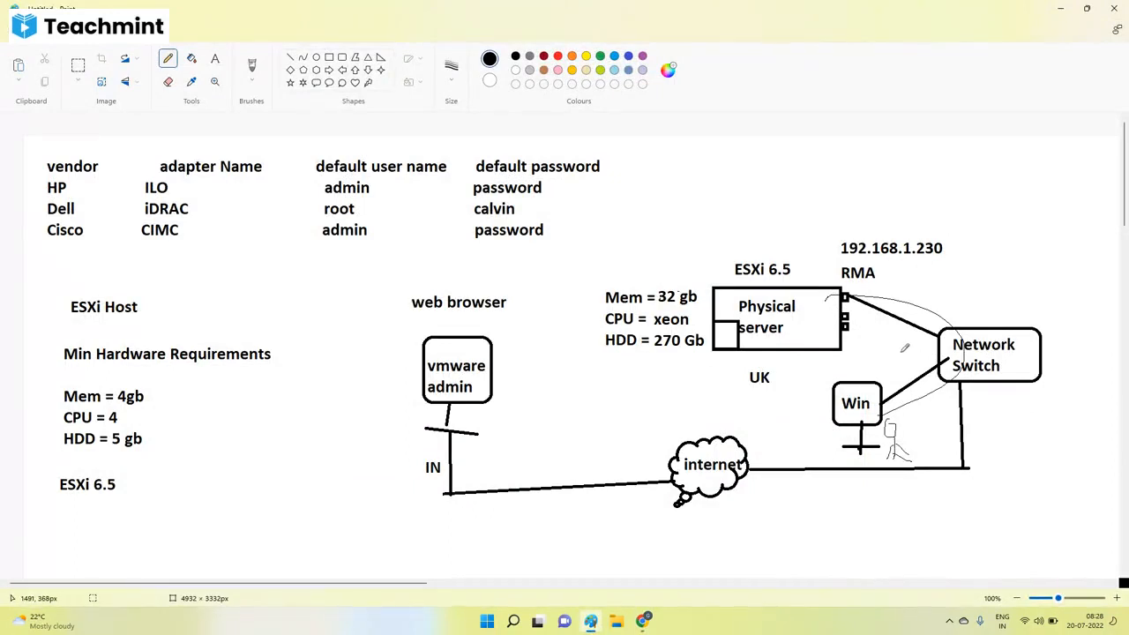
key(ctrl+z)
key(ctrl+z)
key(ctrl+z)
key(ctrl+z)
key(ctrl+z)
key(ctrl+z)
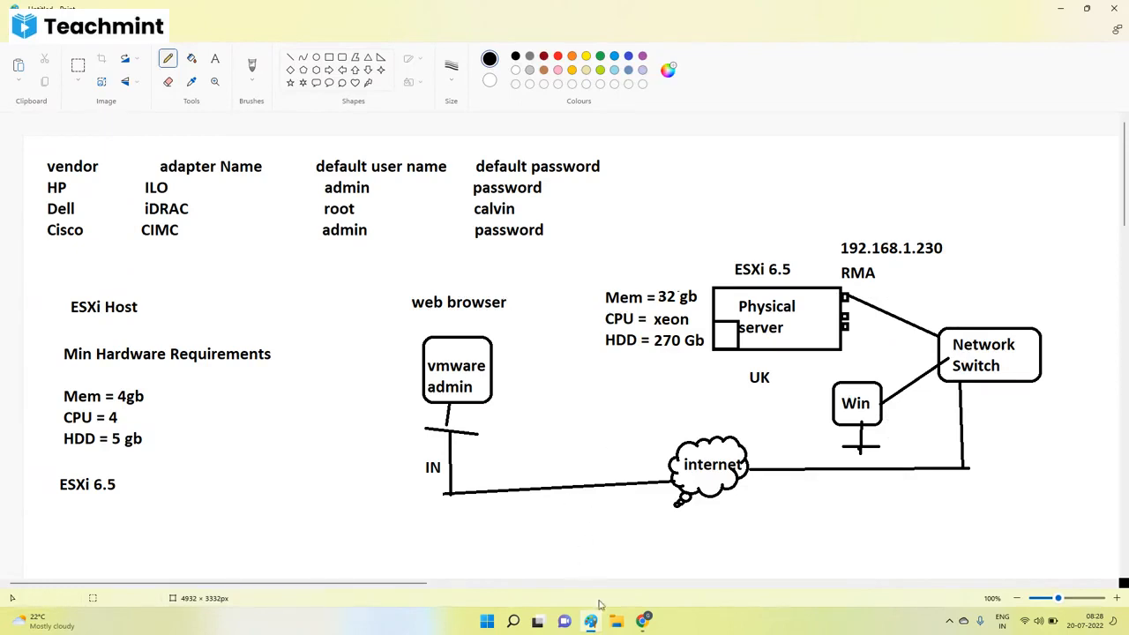
Return to the iDRAC virtual console in Chrome, close the Virtual Media dialog, and check the ISO mapping status line.
mouse_move(643, 621)
click(768, 565)
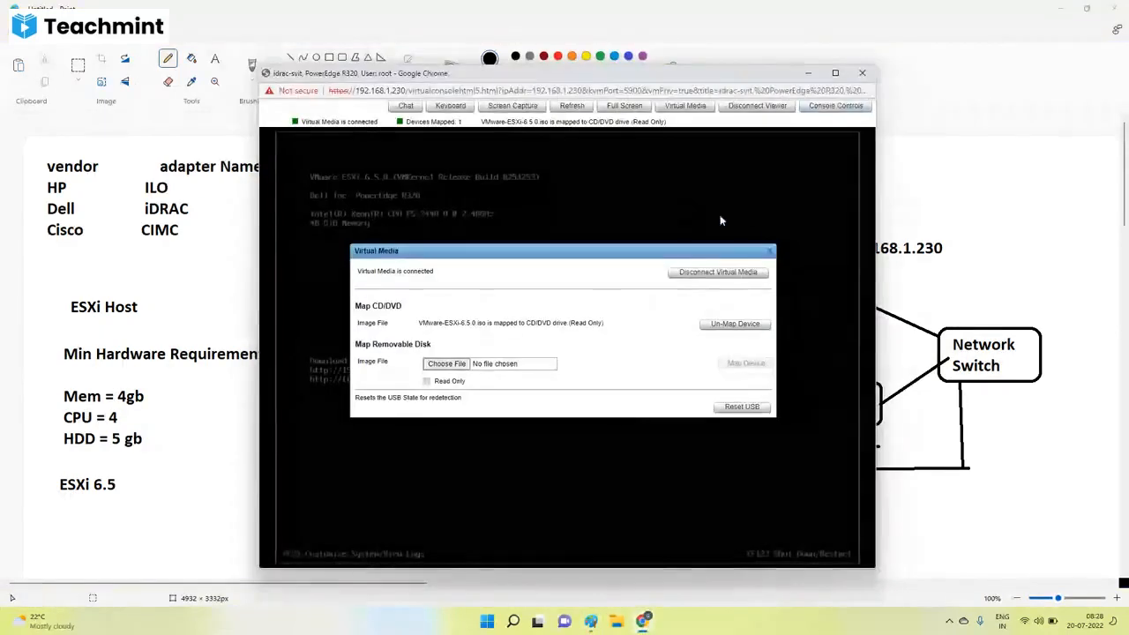
click(766, 254)
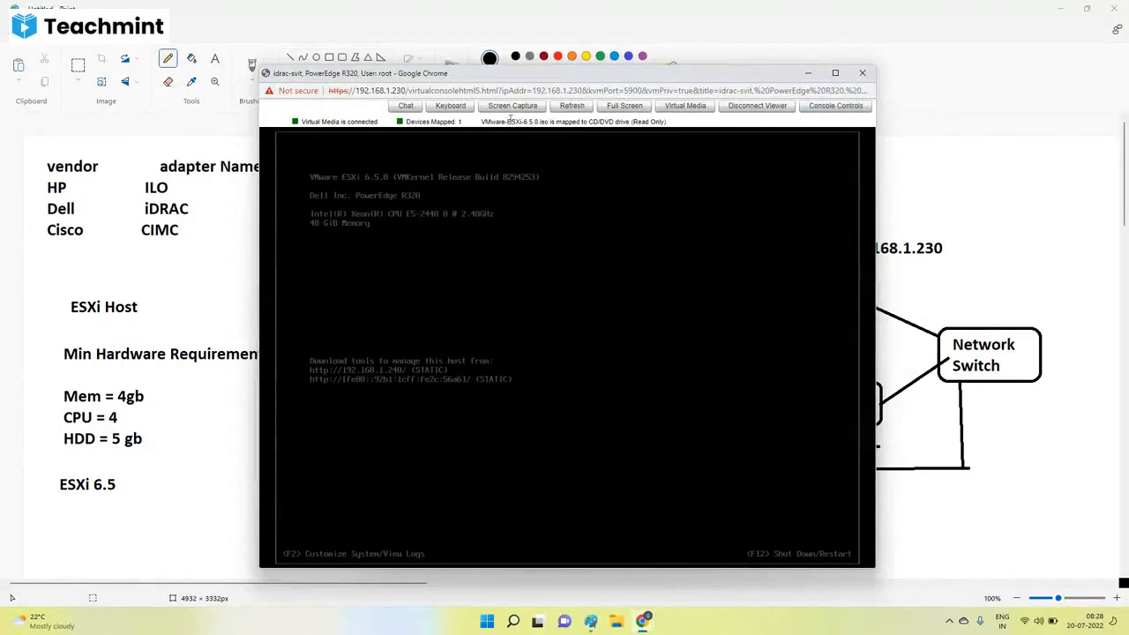
triple_click(566, 126)
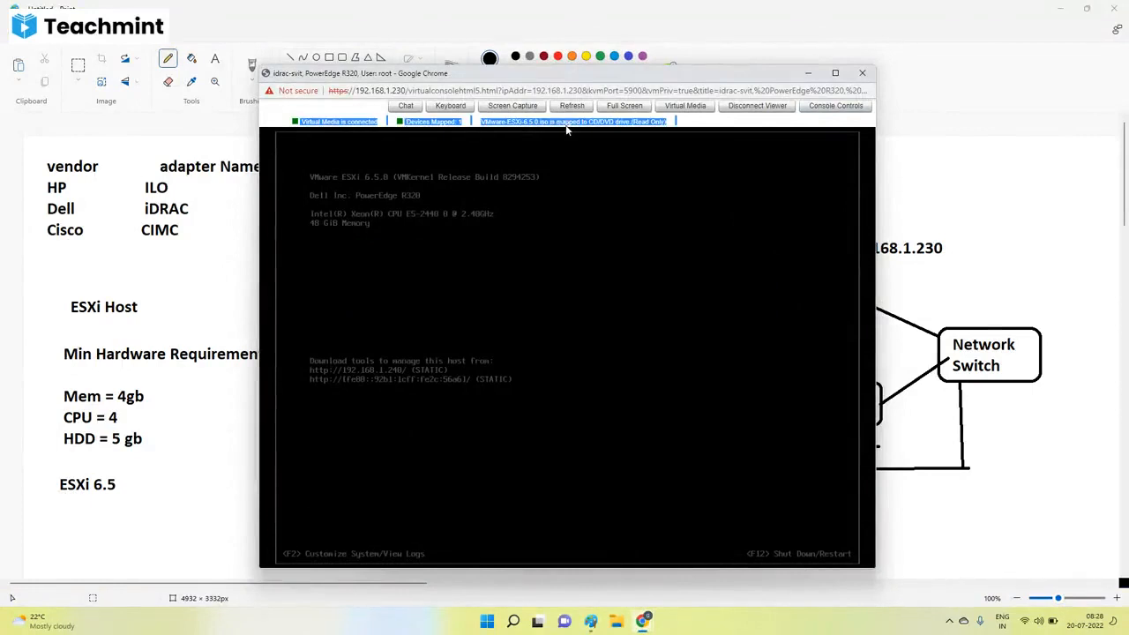
click(567, 128)
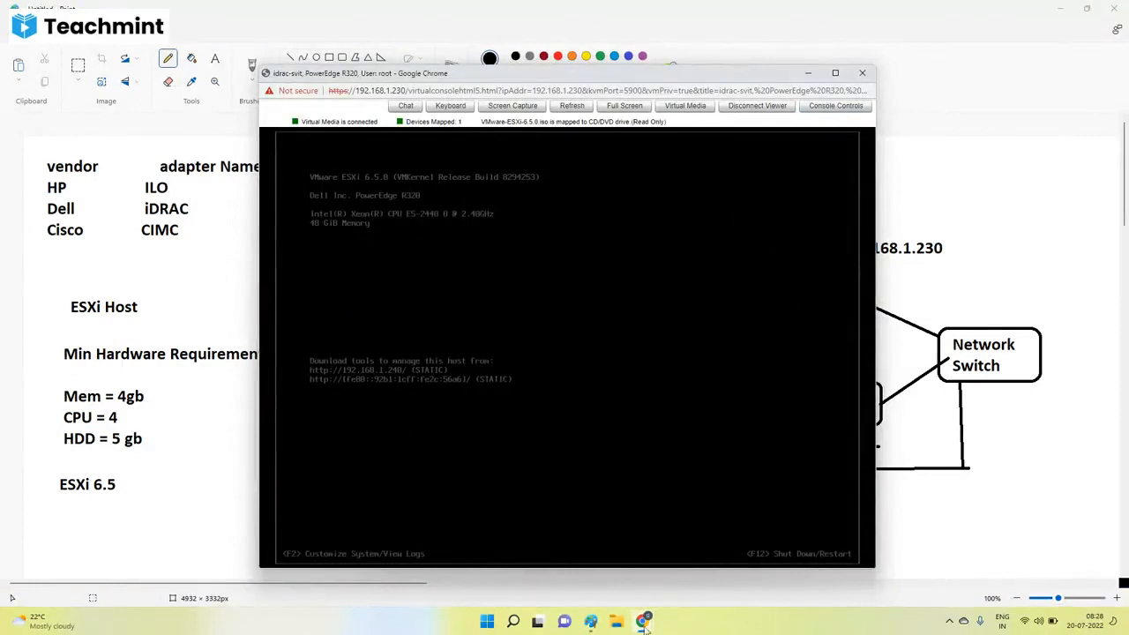
Open the Power / Thermal page in the main iDRAC window and execute Power Cycle System (cold boot).
mouse_move(644, 622)
click(550, 547)
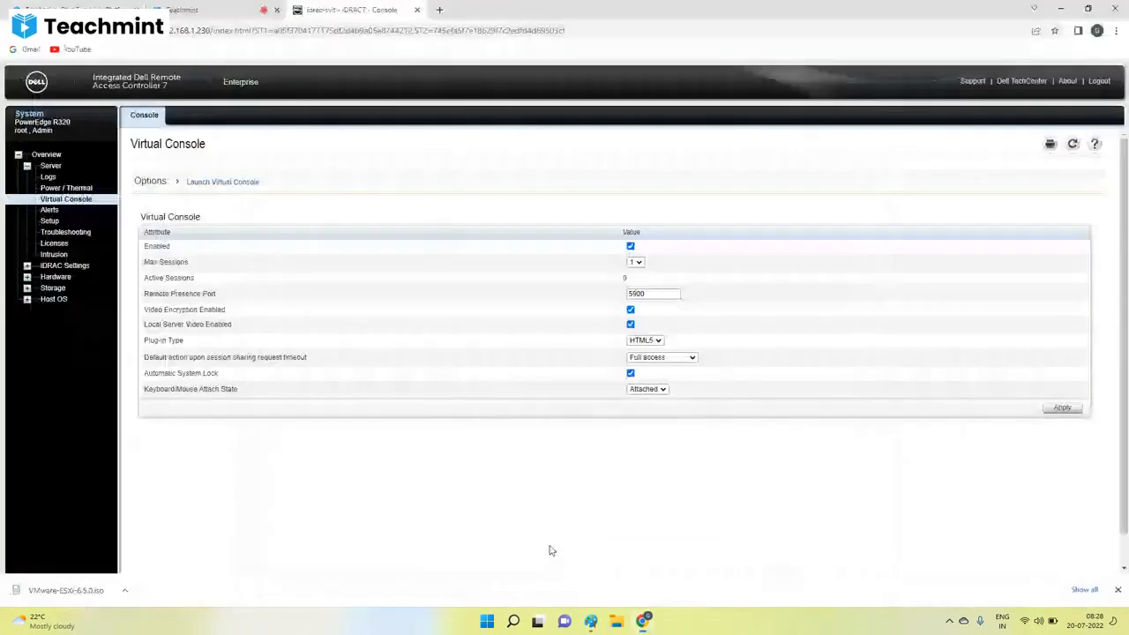
click(62, 188)
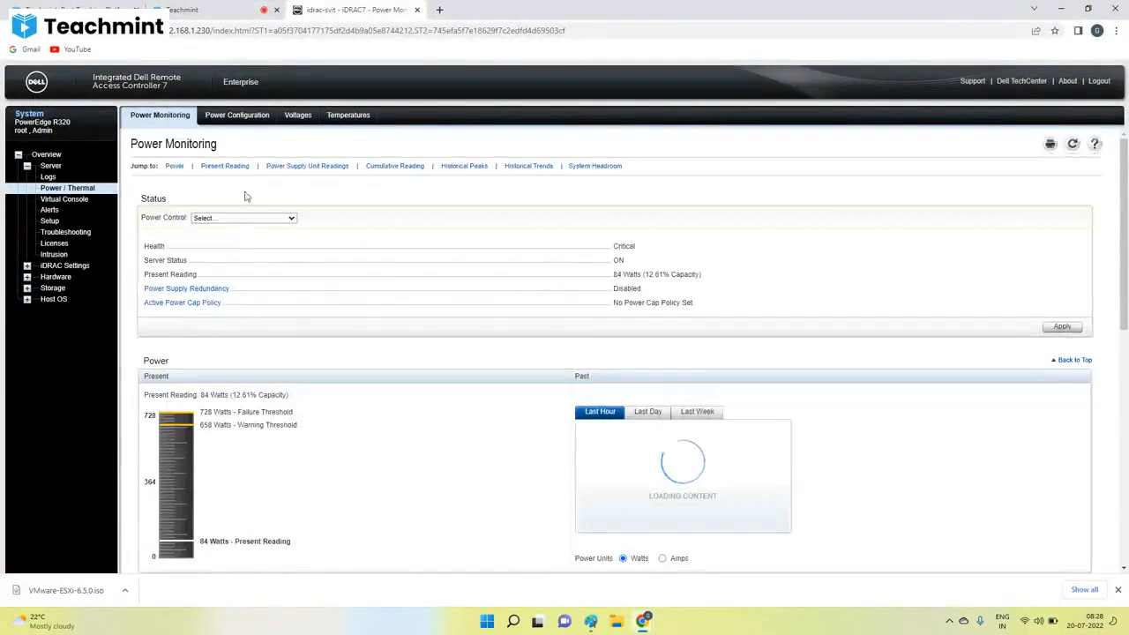
click(219, 220)
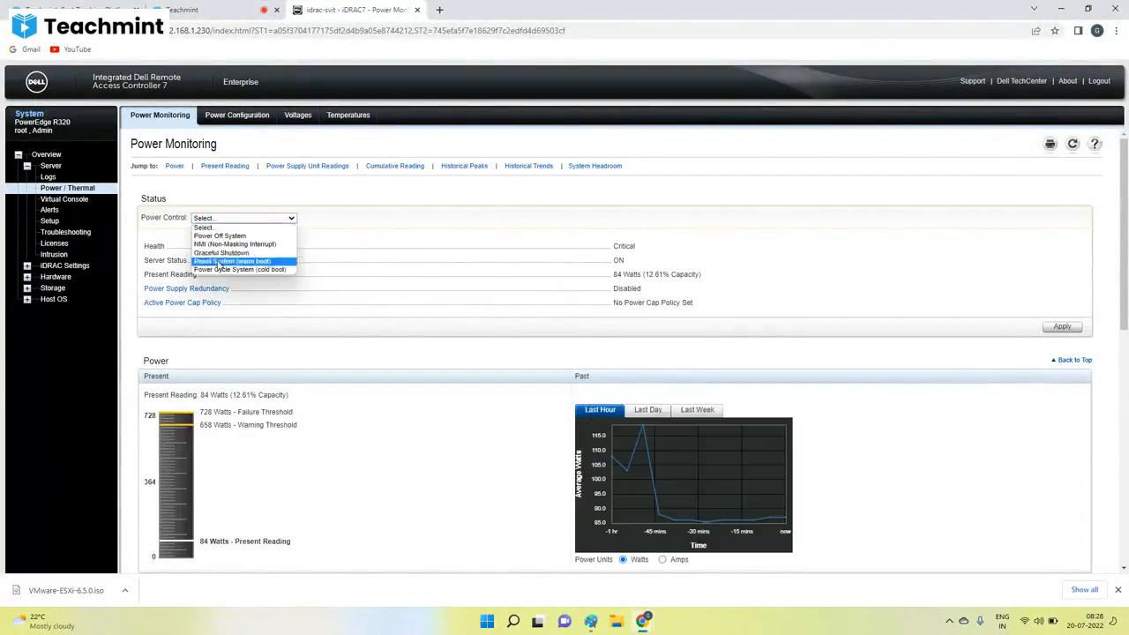
click(232, 261)
click(236, 220)
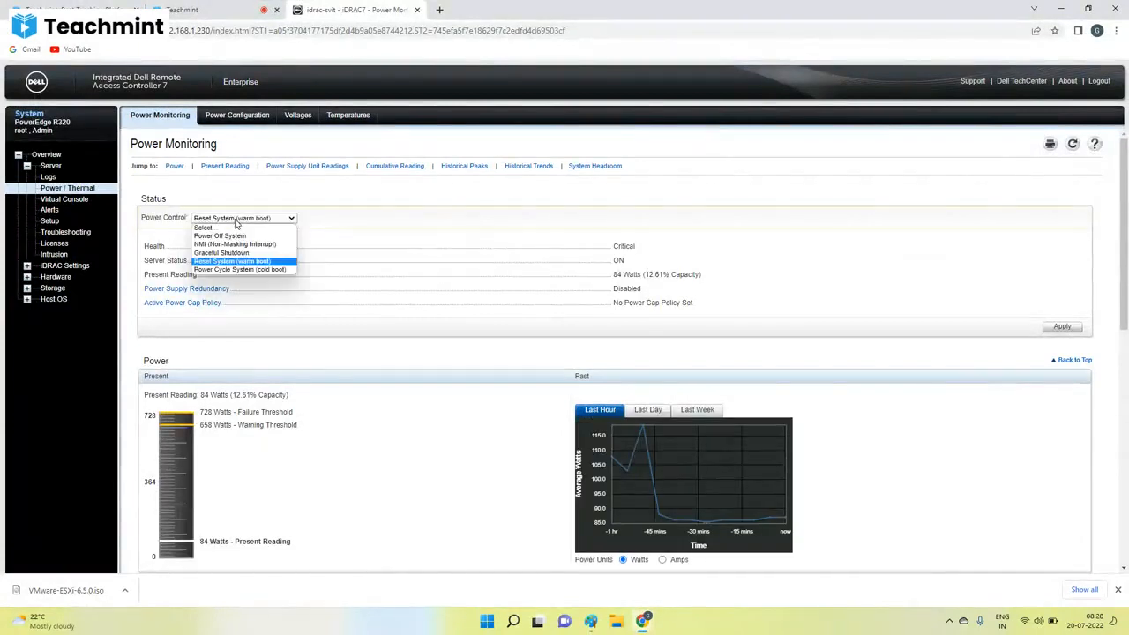
click(227, 268)
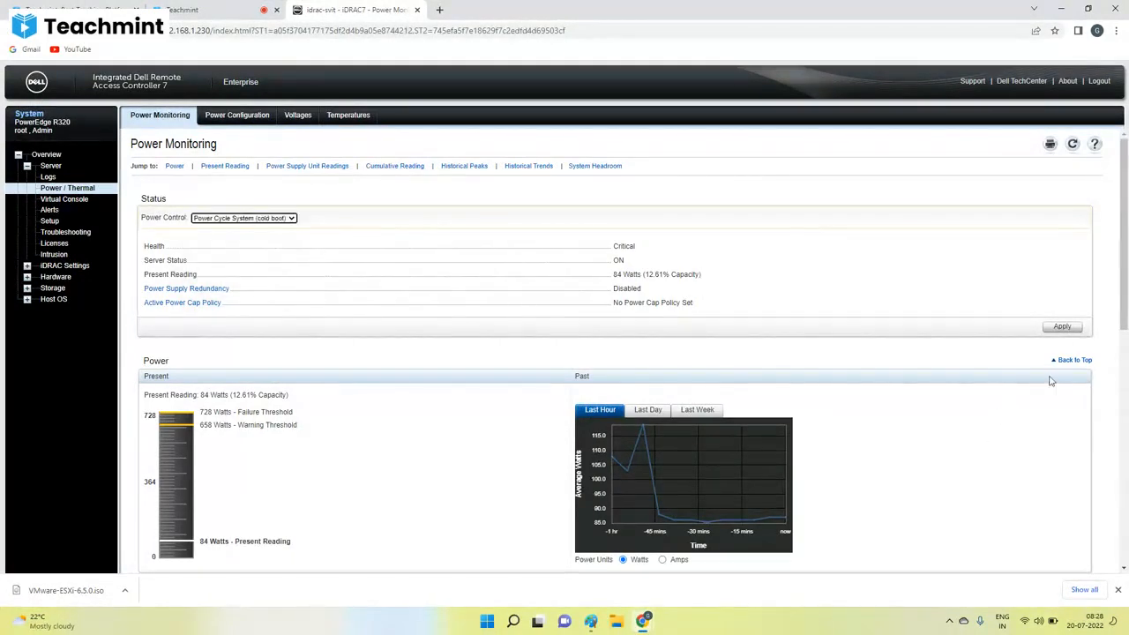
click(1067, 328)
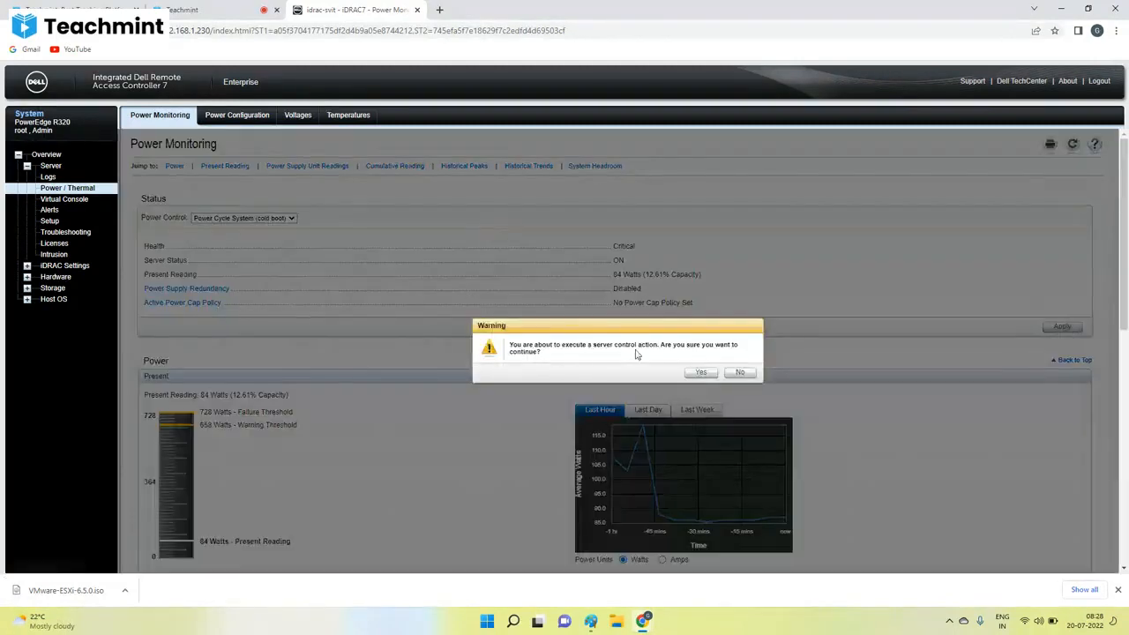
click(700, 372)
Bring the virtual console window to the front and maximize it.
mouse_move(641, 622)
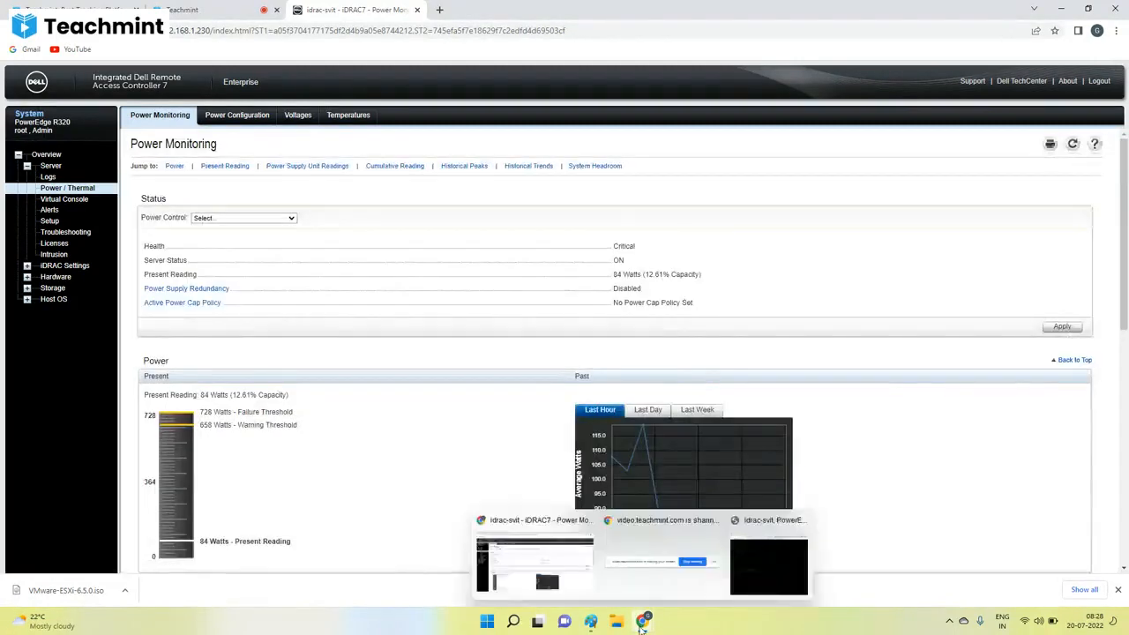
click(739, 553)
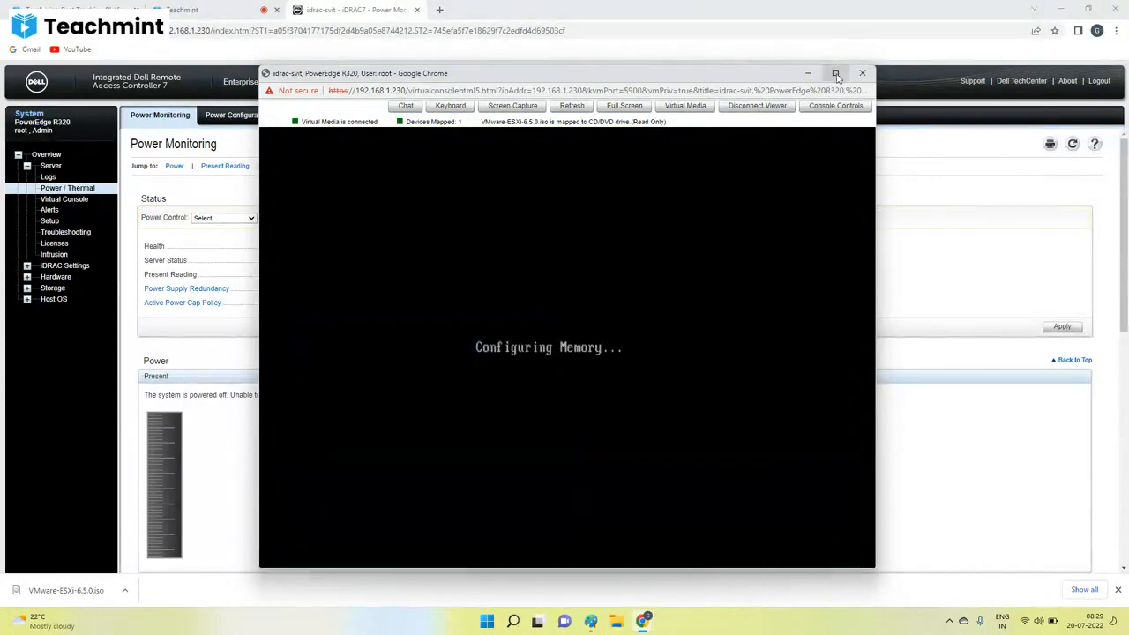
click(835, 72)
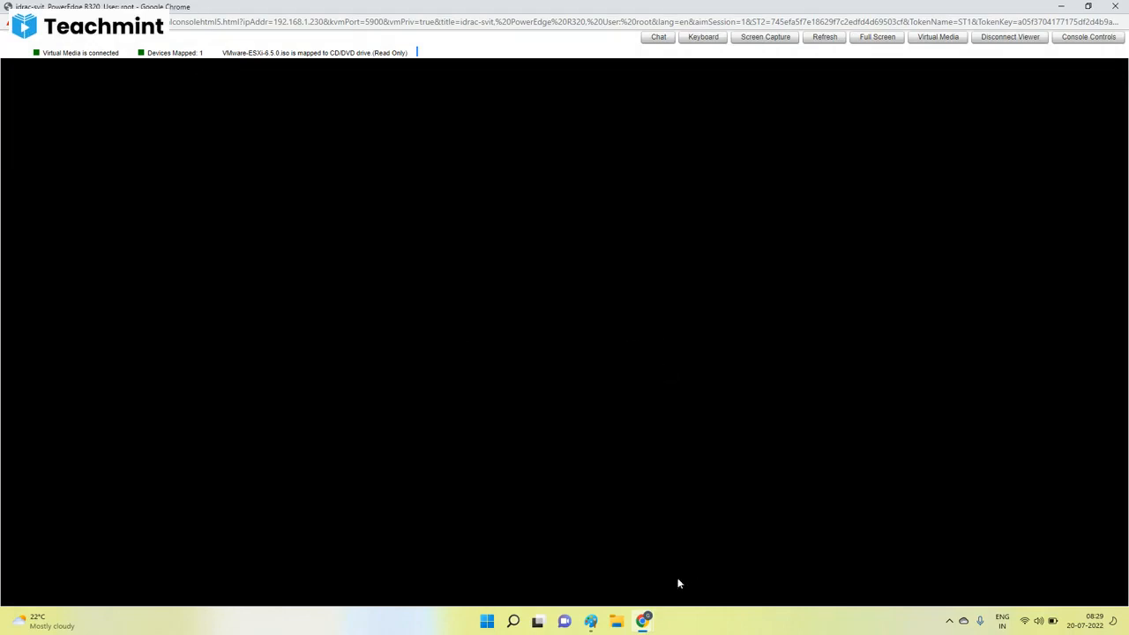
Check the Teachmint class tab in the main Chrome window.
click(646, 623)
click(529, 567)
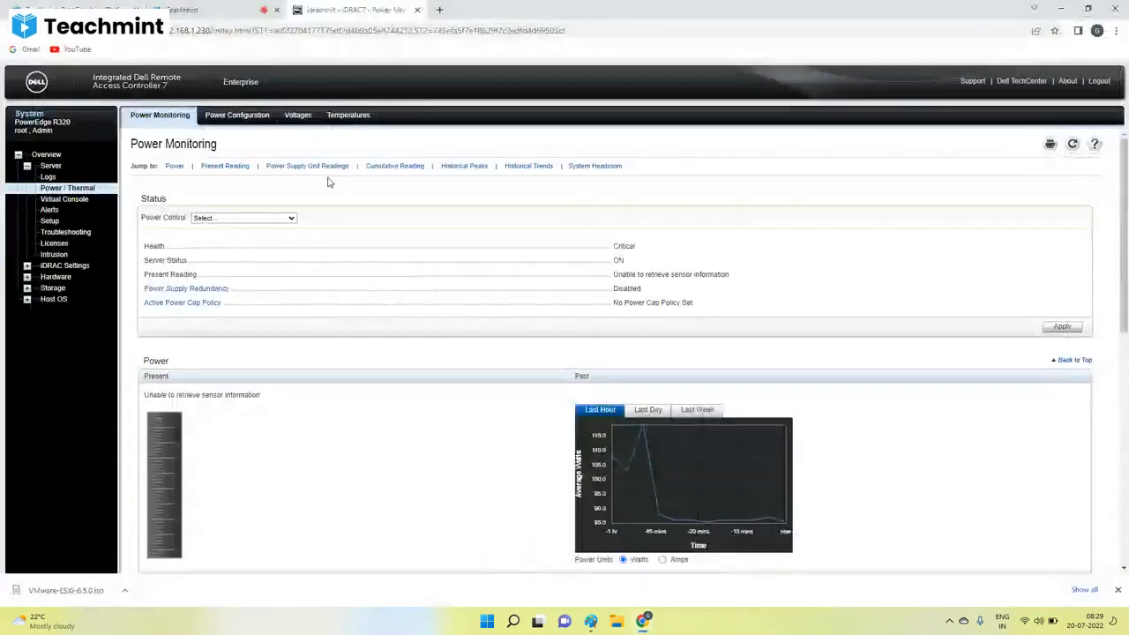
click(203, 10)
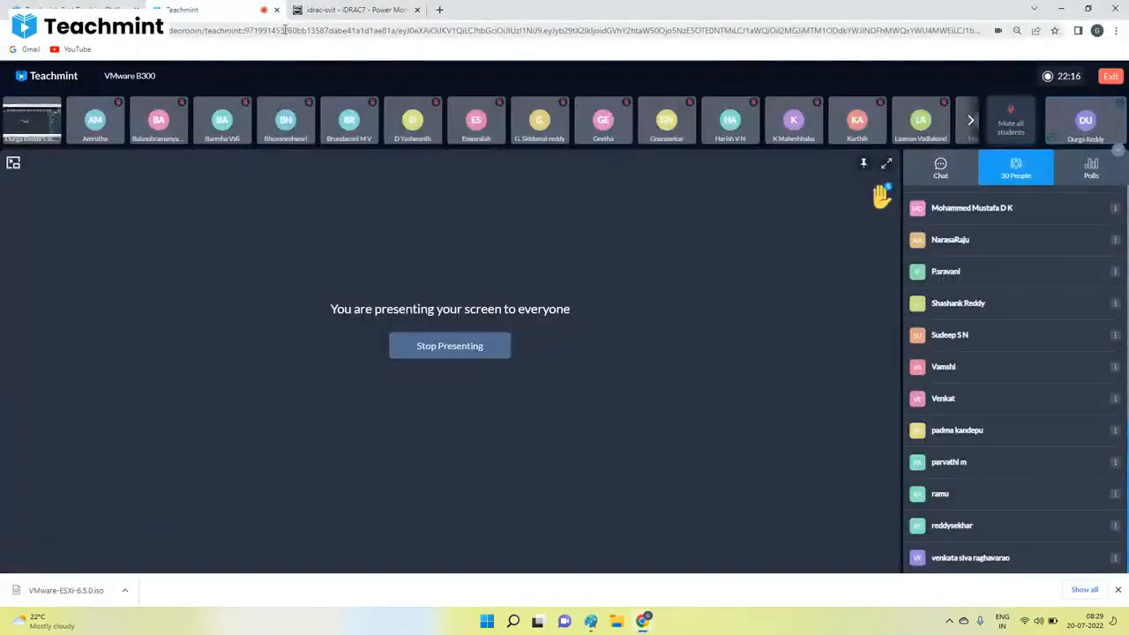
key(XF86MonBrightnessUp)
key(super)
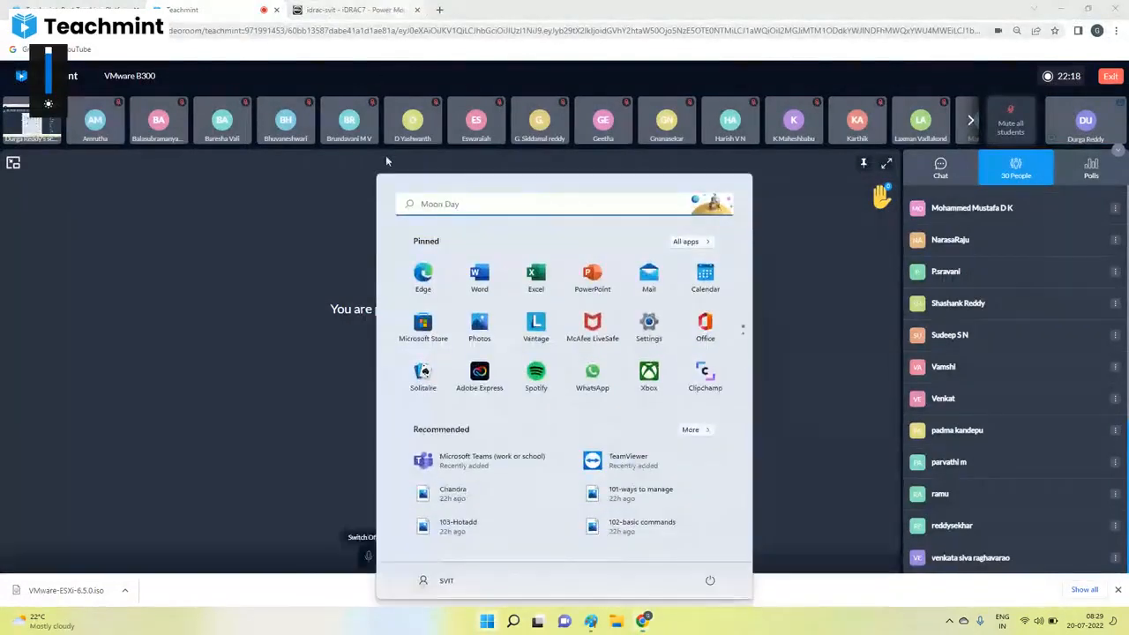
click(817, 286)
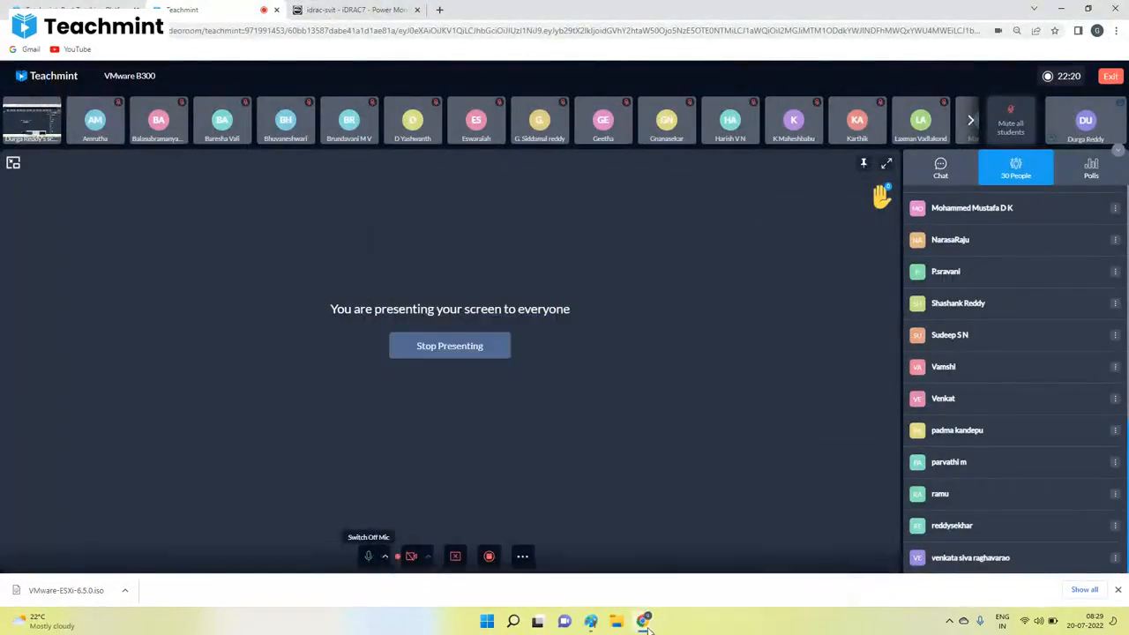
Return to the virtual console and enter the BIOS Boot Manager during the server's startup.
mouse_move(654, 622)
click(757, 575)
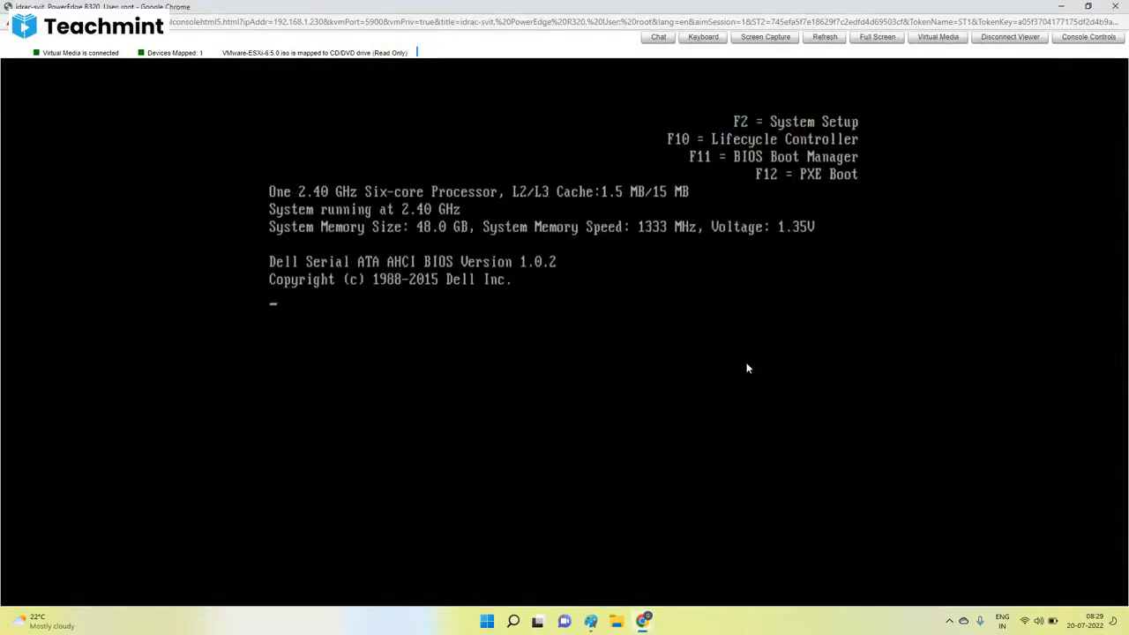
key(F12)
key(F11)
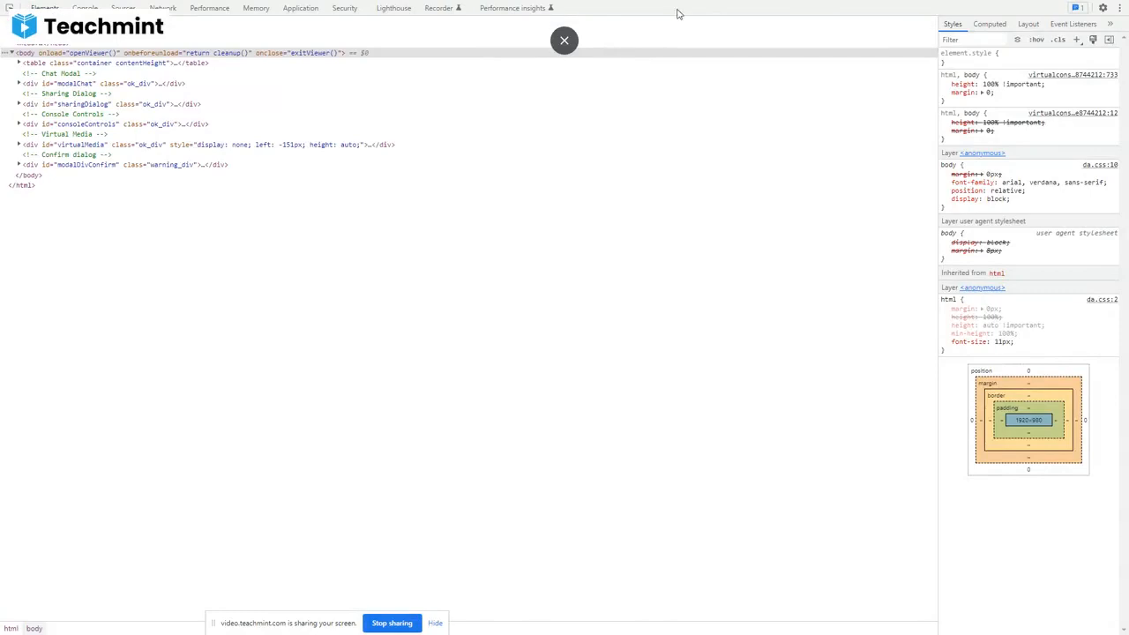
click(567, 41)
key(F12)
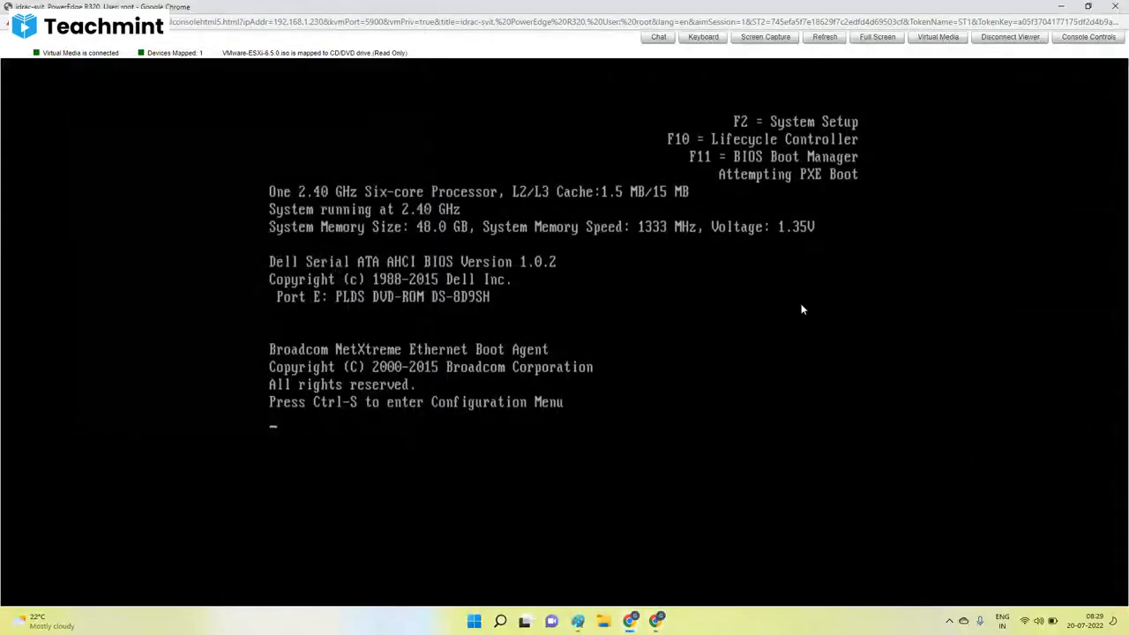
key(F11)
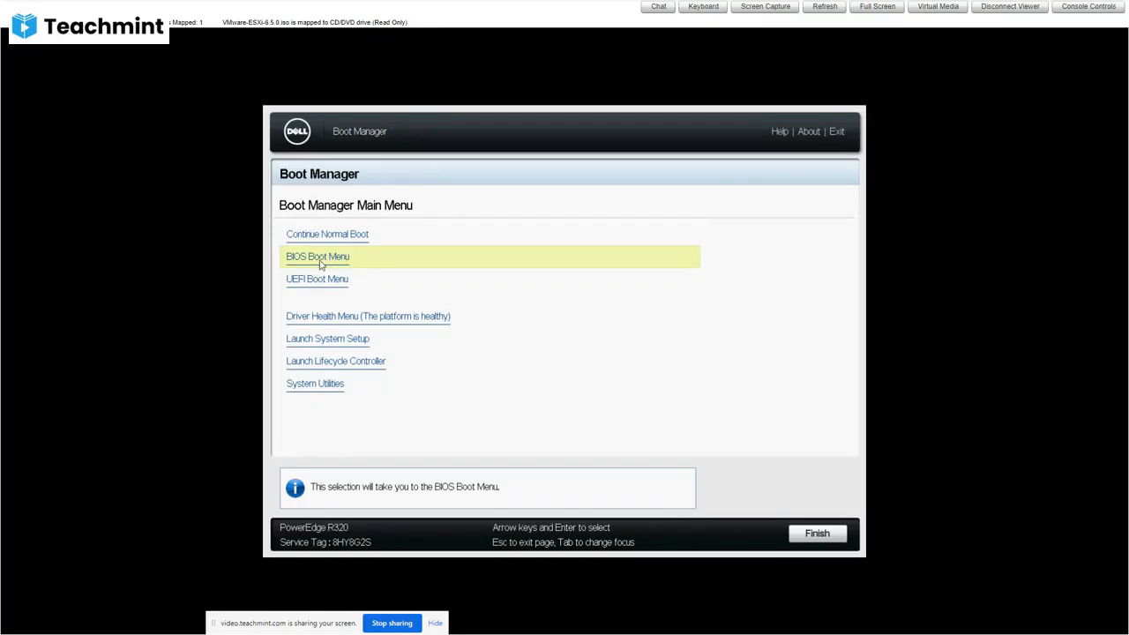
Open the BIOS Boot Menu and expand the device list of the Hard drive C: entry.
click(323, 263)
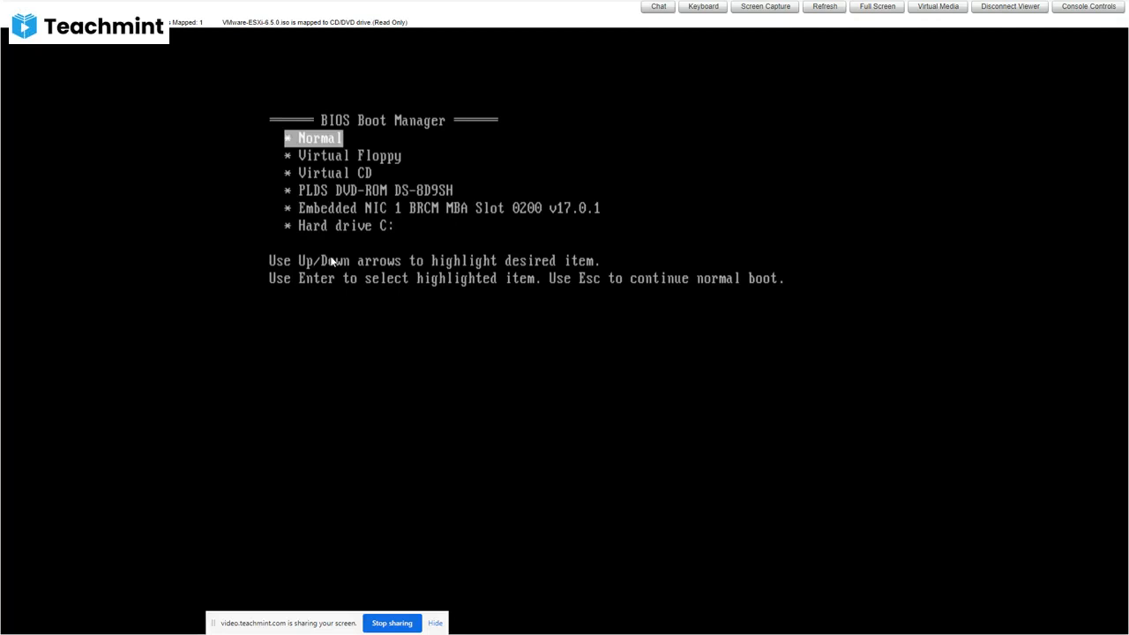
key(Down)
key(Down)
key(Down)
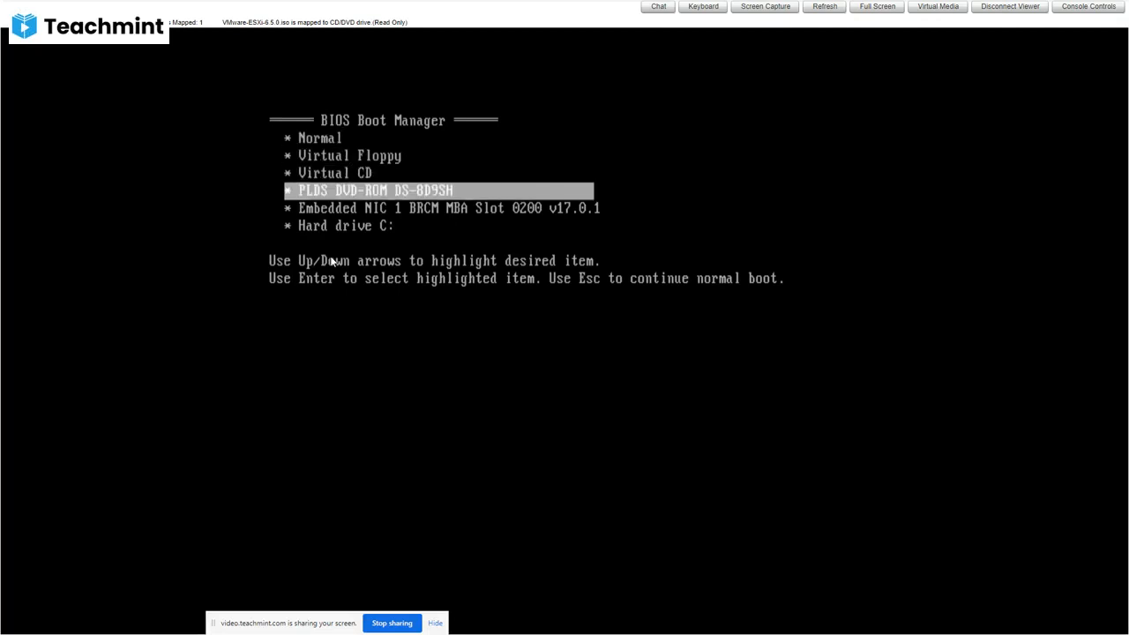
key(Down)
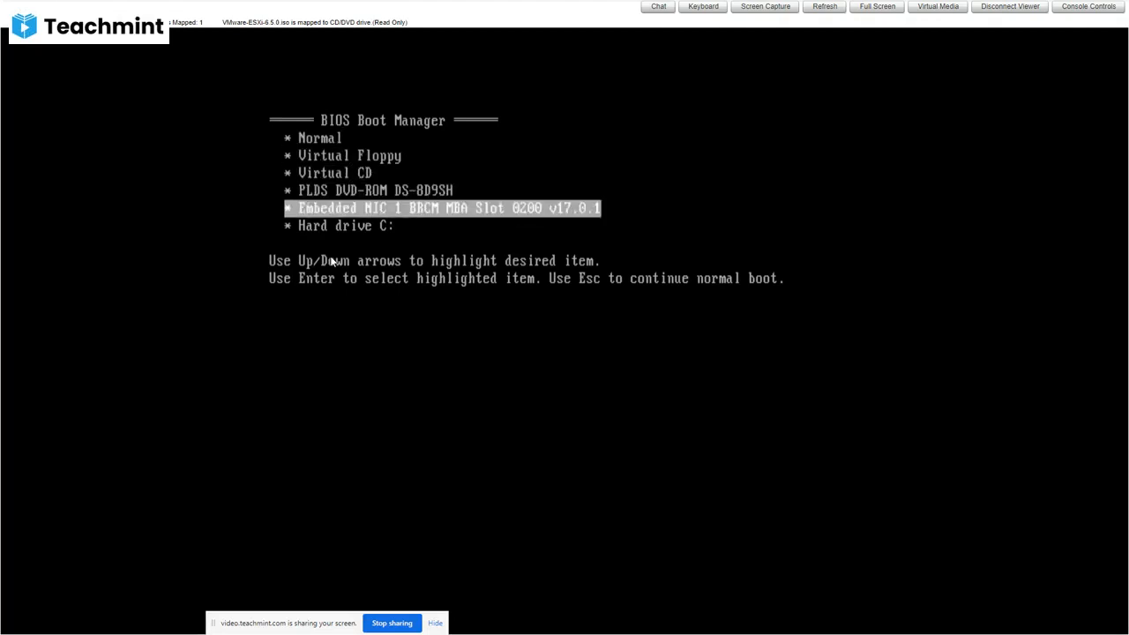
key(Down)
key(Return)
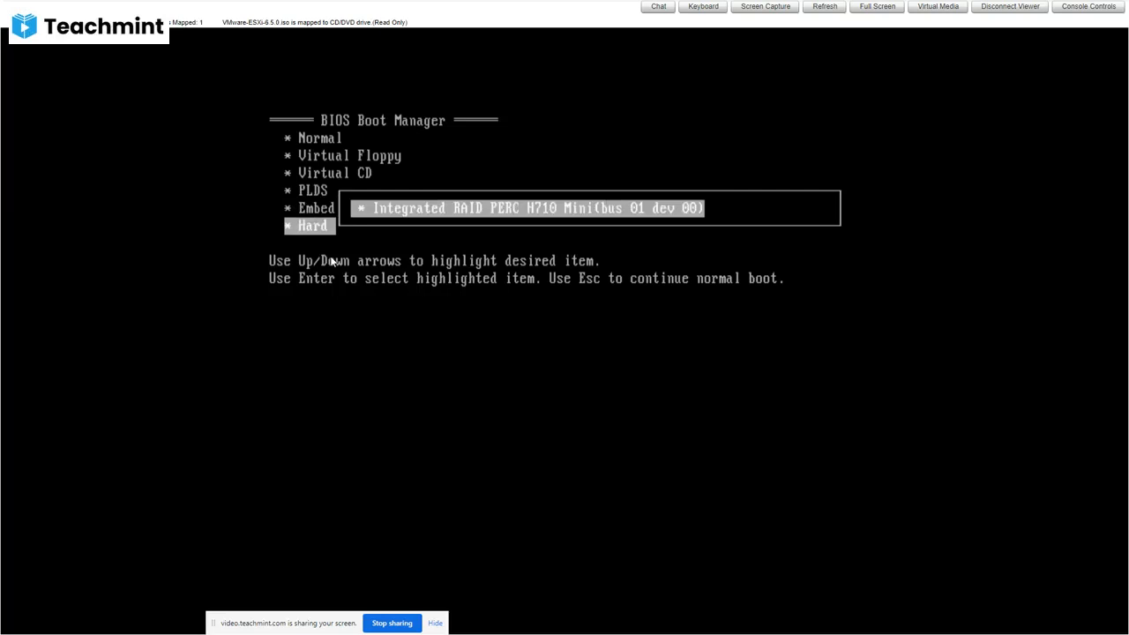
Close the hard drive's device list and boot the server from the Virtual CD to load the ESXi installer.
key(Escape)
key(Up)
key(Up)
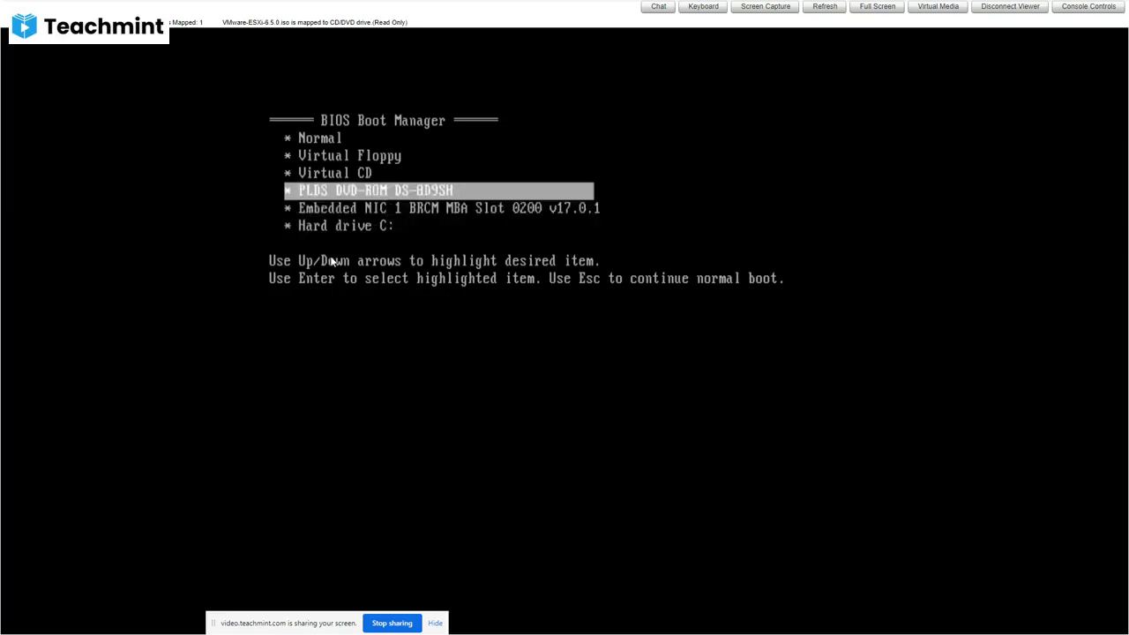
key(Up)
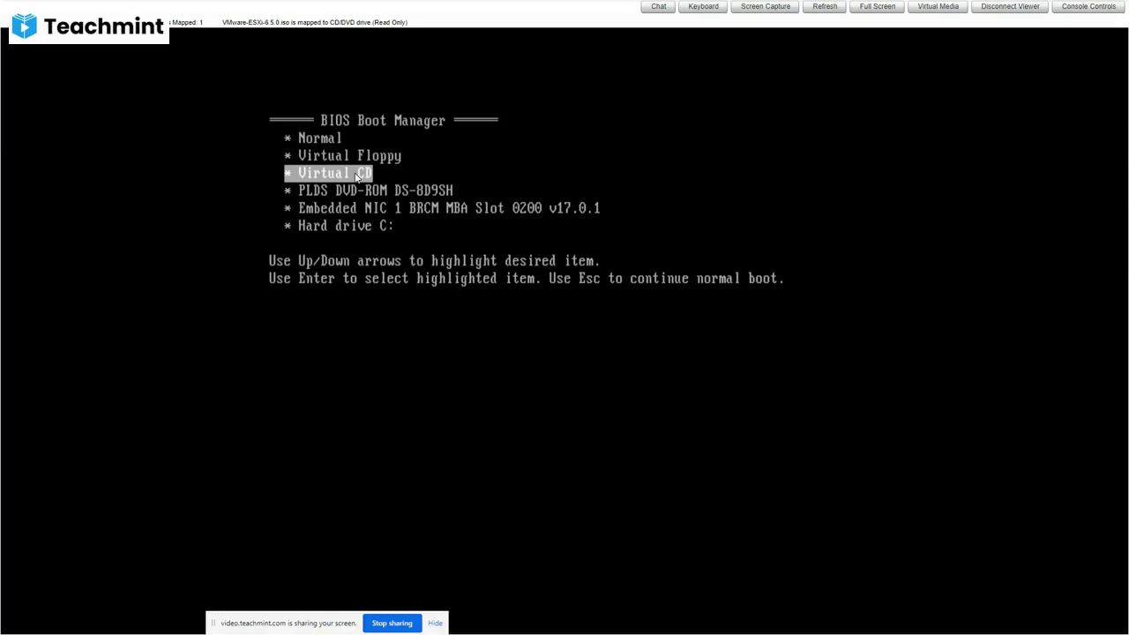
key(Return)
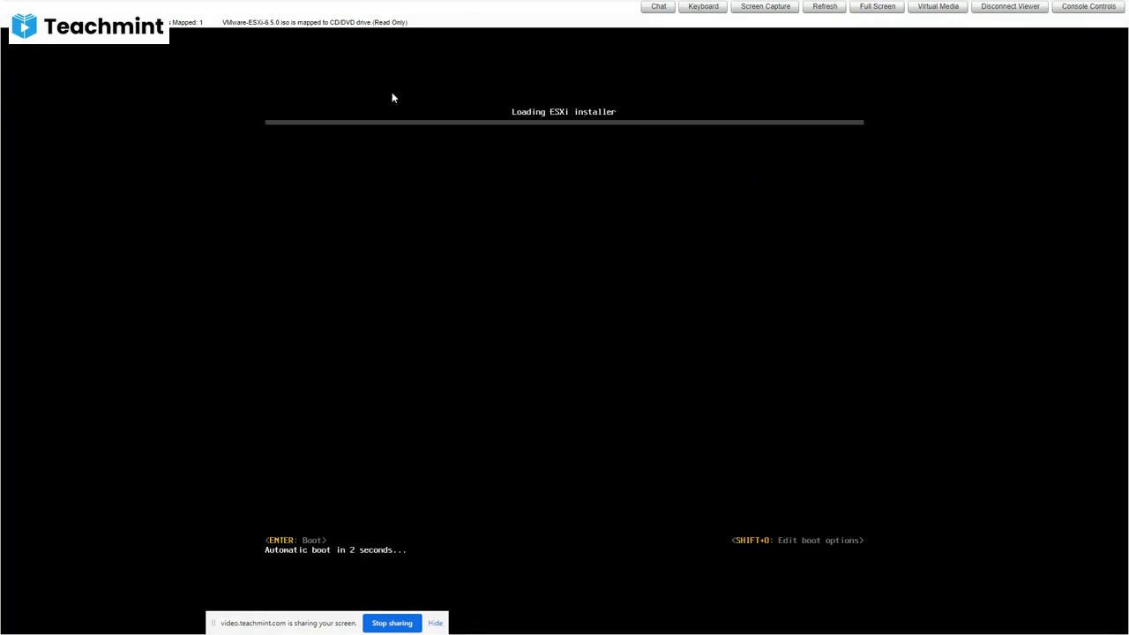
double_click(285, 22)
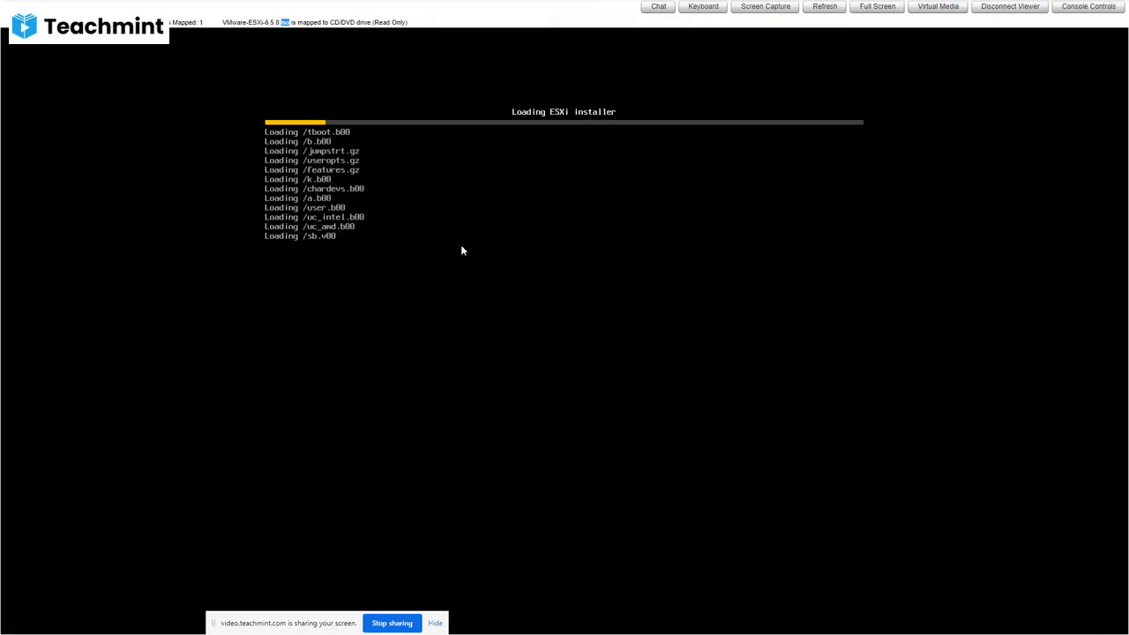
Exit the console's full-screen view and check the class chat in the Teachmint window.
click(564, 39)
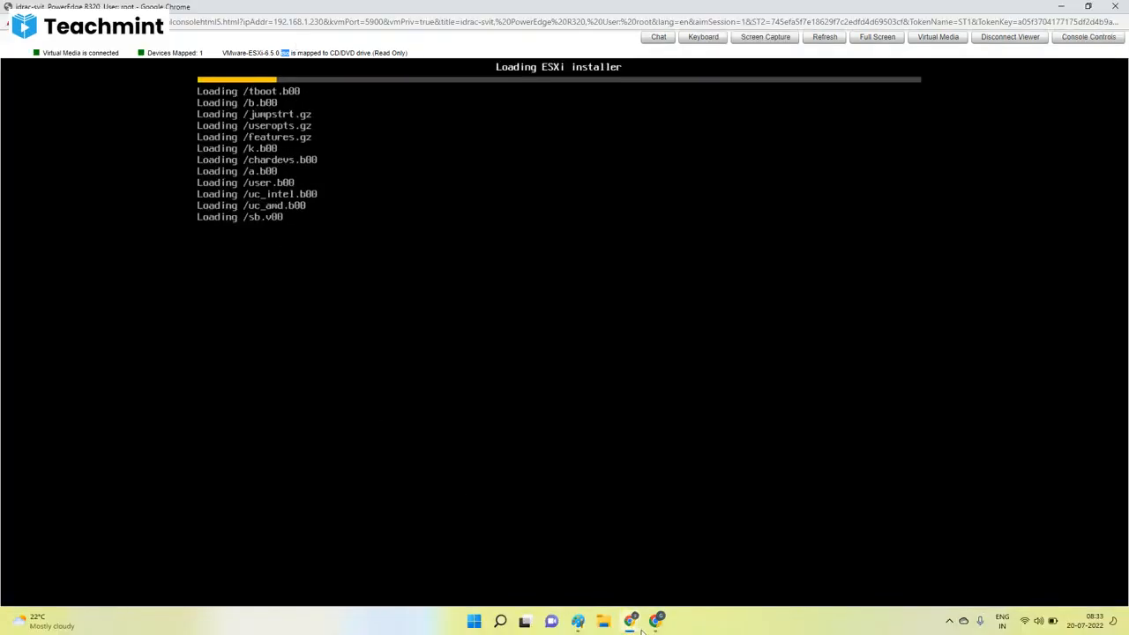
mouse_move(630, 621)
click(487, 548)
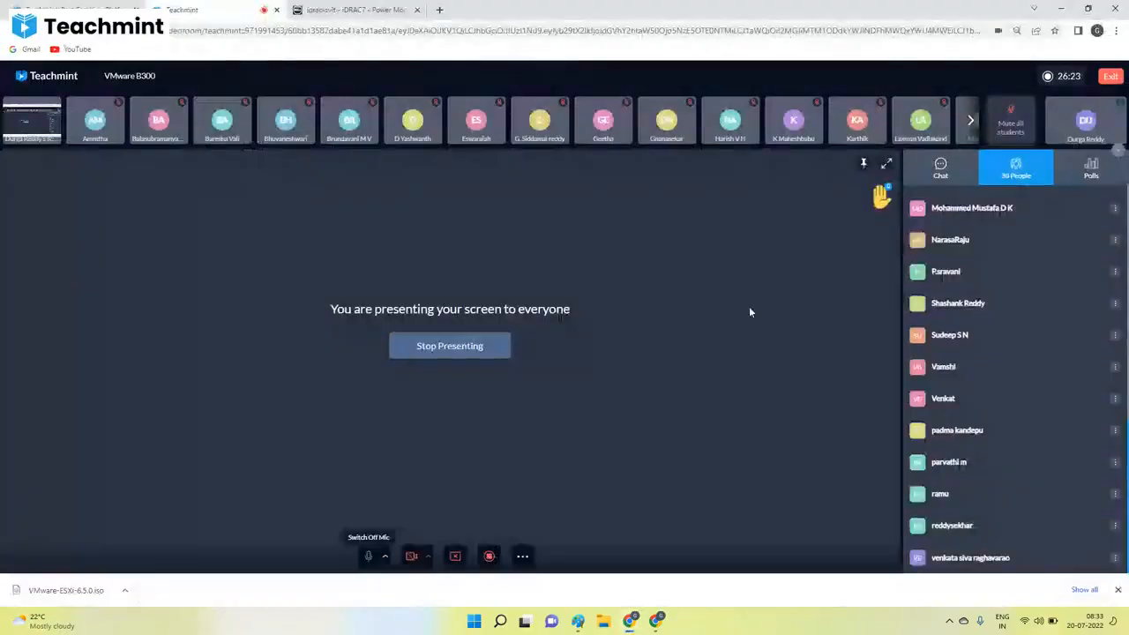
click(940, 168)
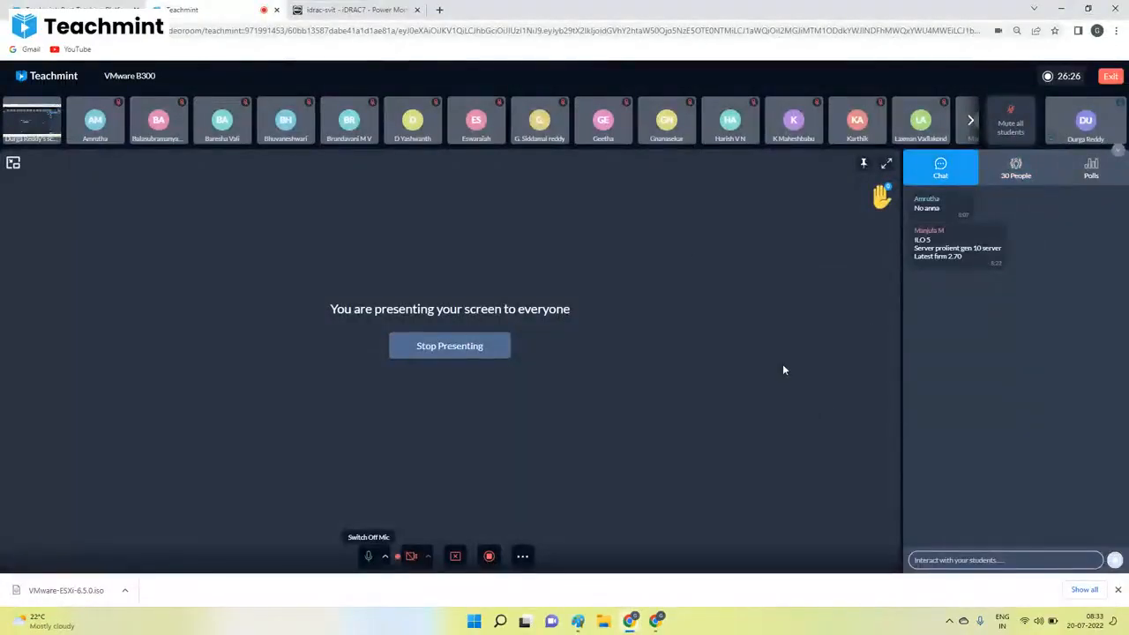
In the iDRAC tab, expand the Hardware section and examine the status of the batteries and fans.
click(357, 9)
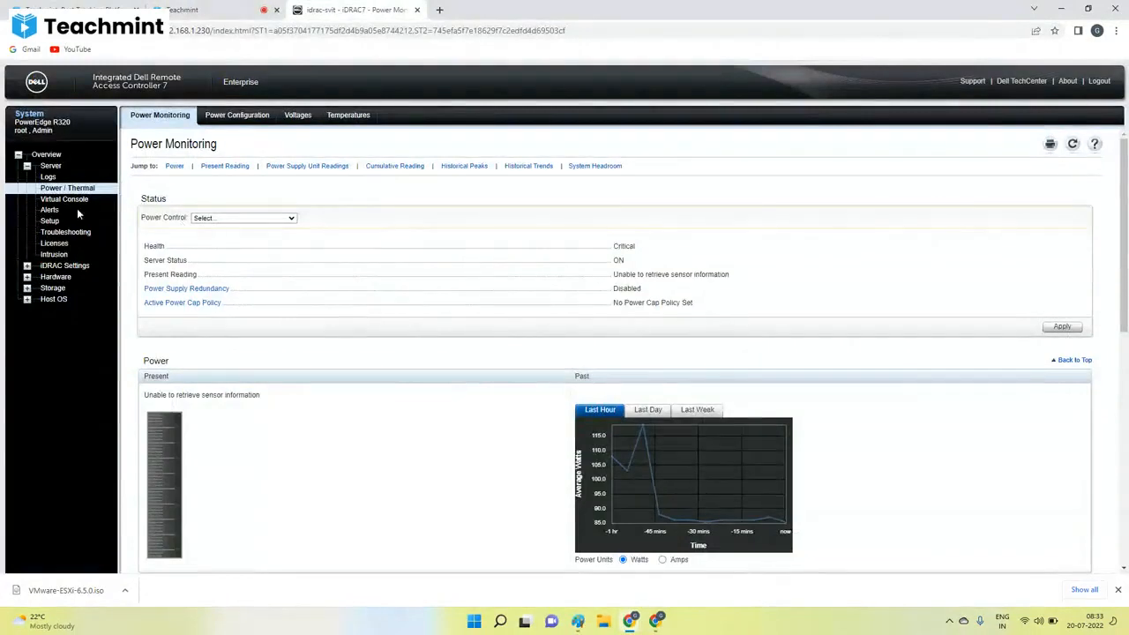
click(54, 279)
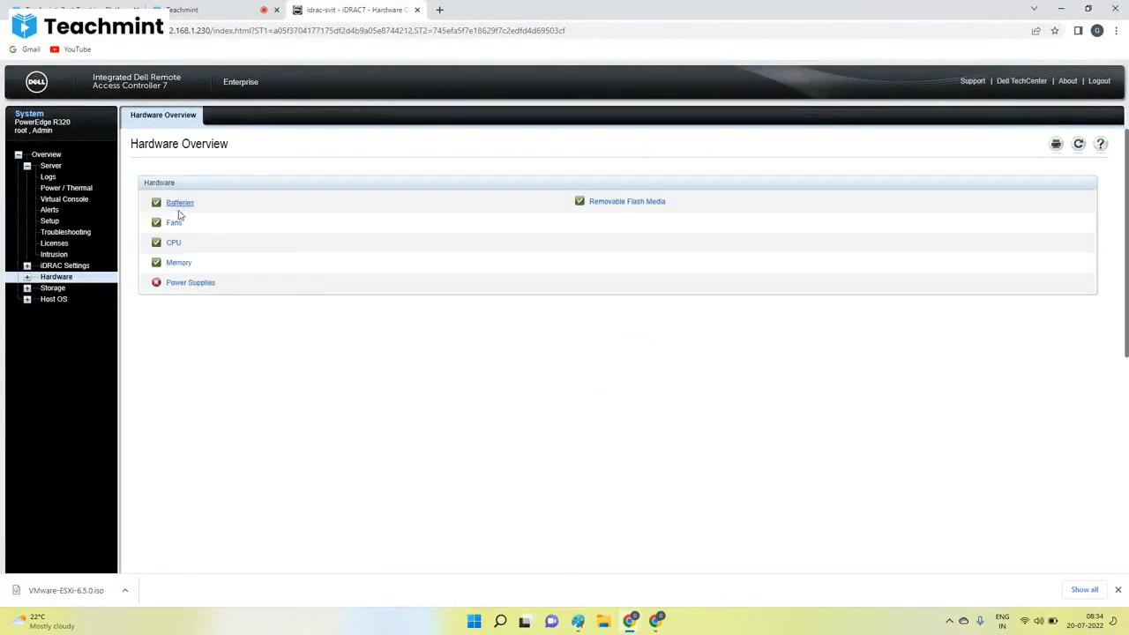
click(26, 277)
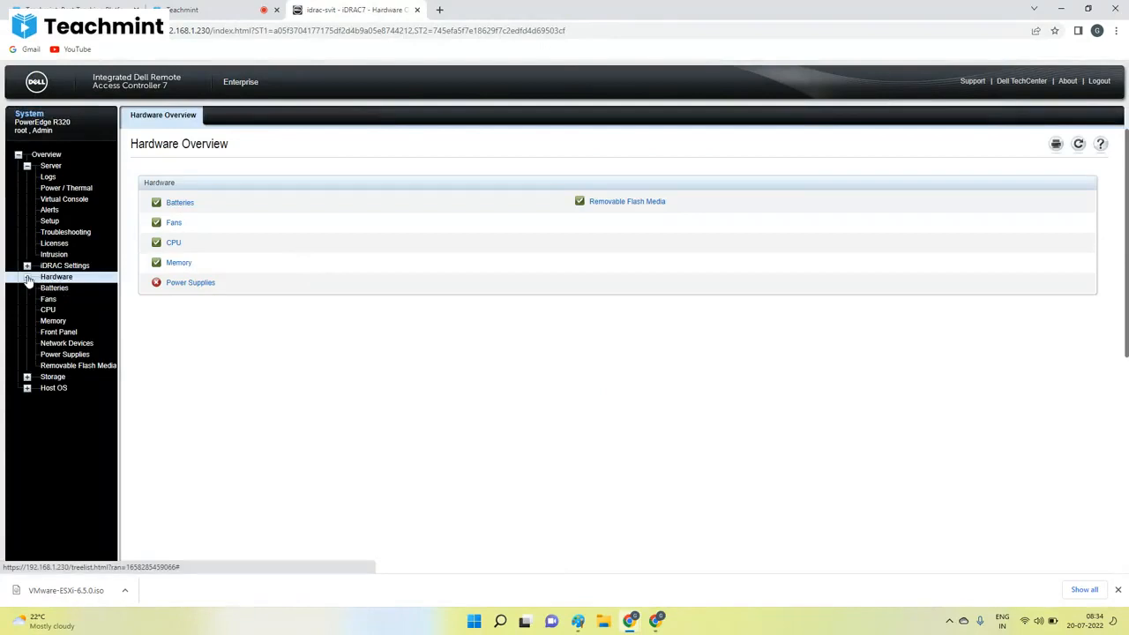
click(54, 289)
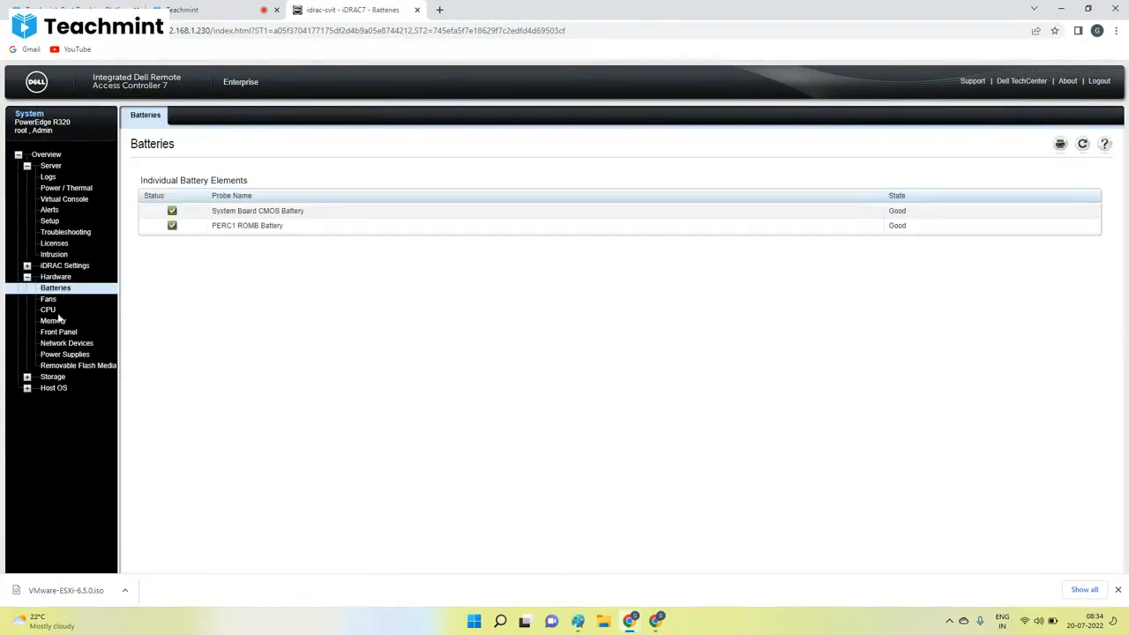
click(48, 301)
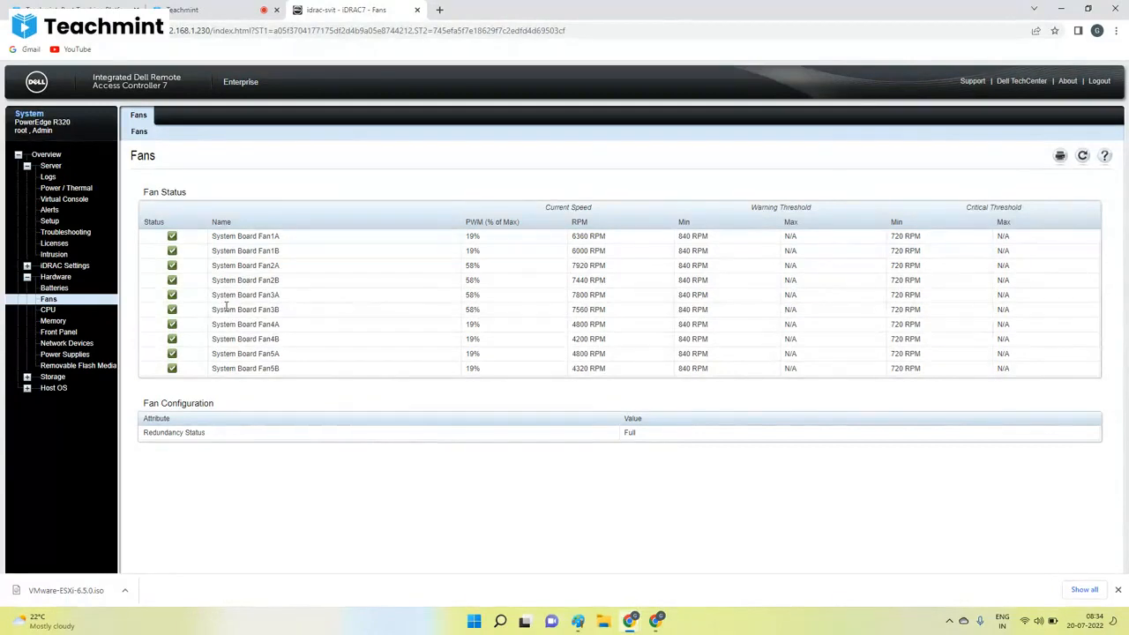
Examine the server's CPU information, highlighting the processor brand and its model designation.
click(46, 309)
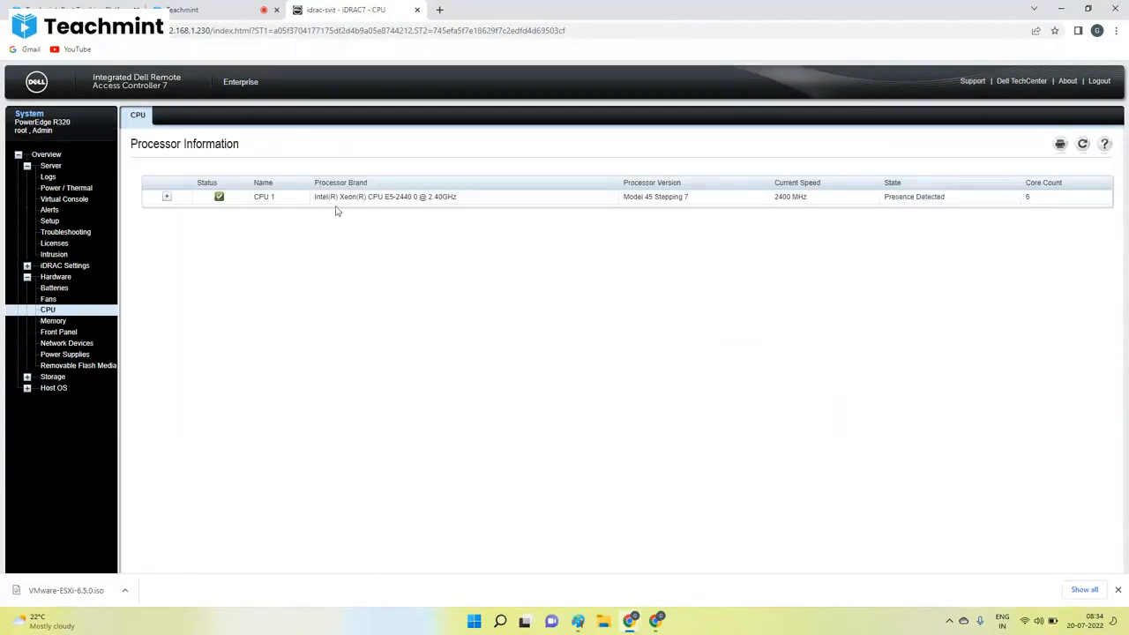
double_click(339, 197)
drag(394, 198, 366, 195)
click(411, 197)
double_click(350, 197)
triple_click(350, 196)
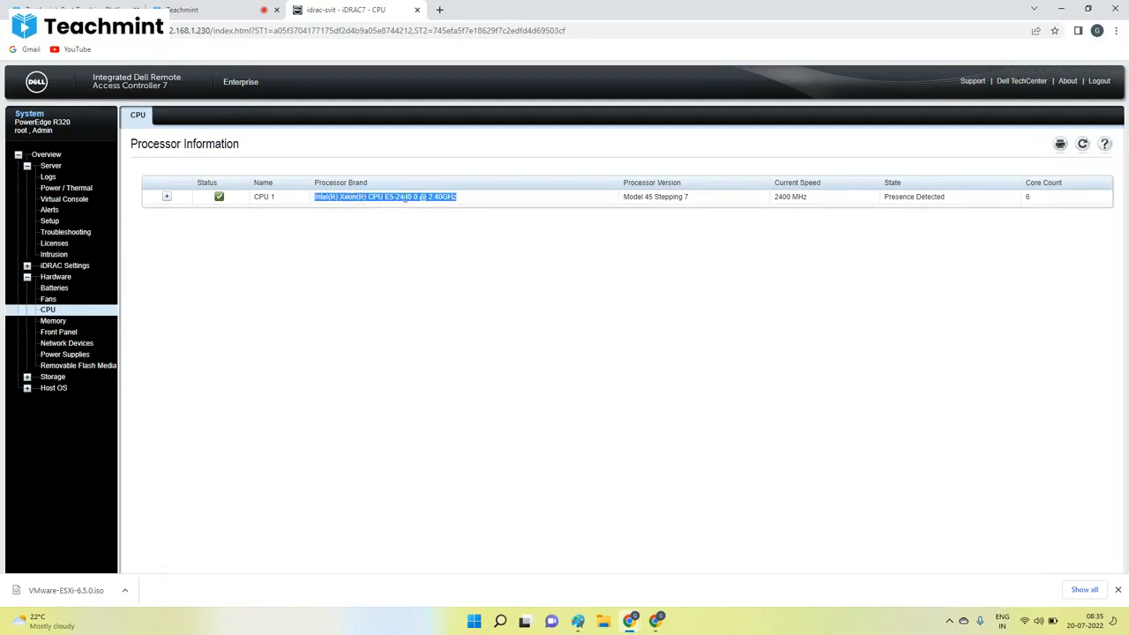
click(389, 196)
drag(385, 196, 414, 197)
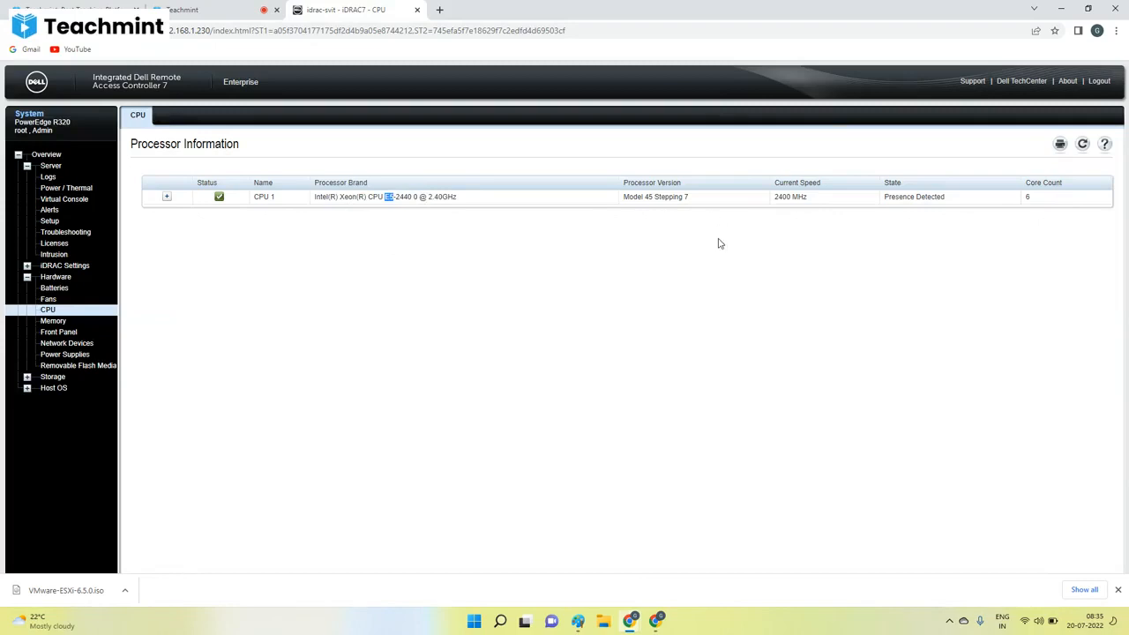
Examine the memory information, highlighting the installed and maximum capacity and the type, size and speed of one DIMM.
click(83, 320)
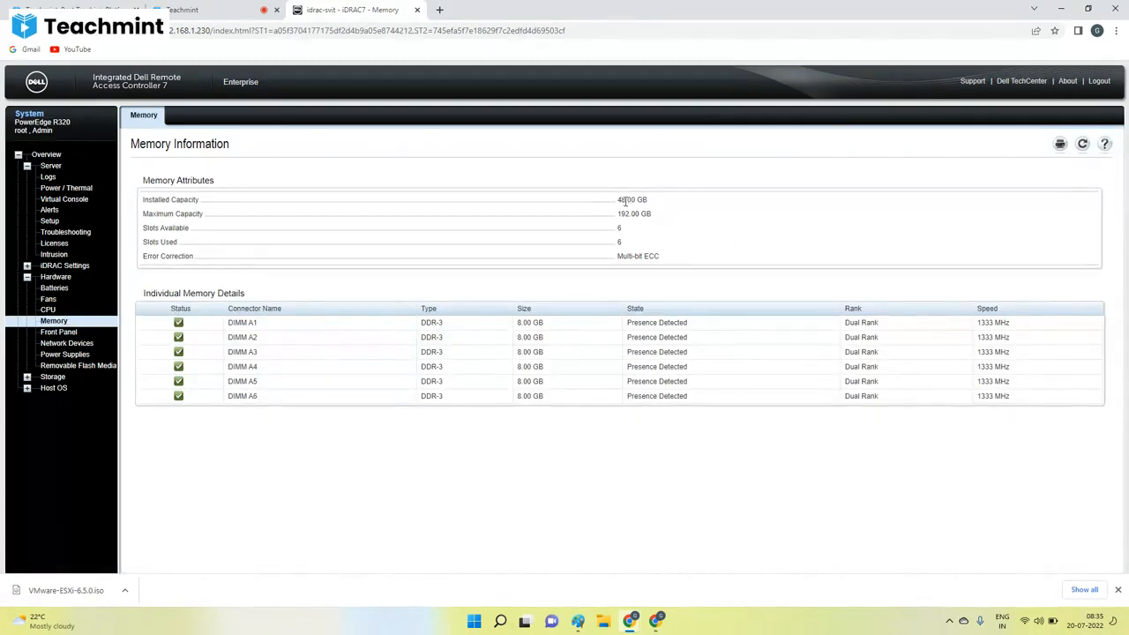
drag(625, 201, 606, 205)
double_click(624, 214)
click(631, 217)
double_click(621, 200)
triple_click(523, 351)
triple_click(432, 352)
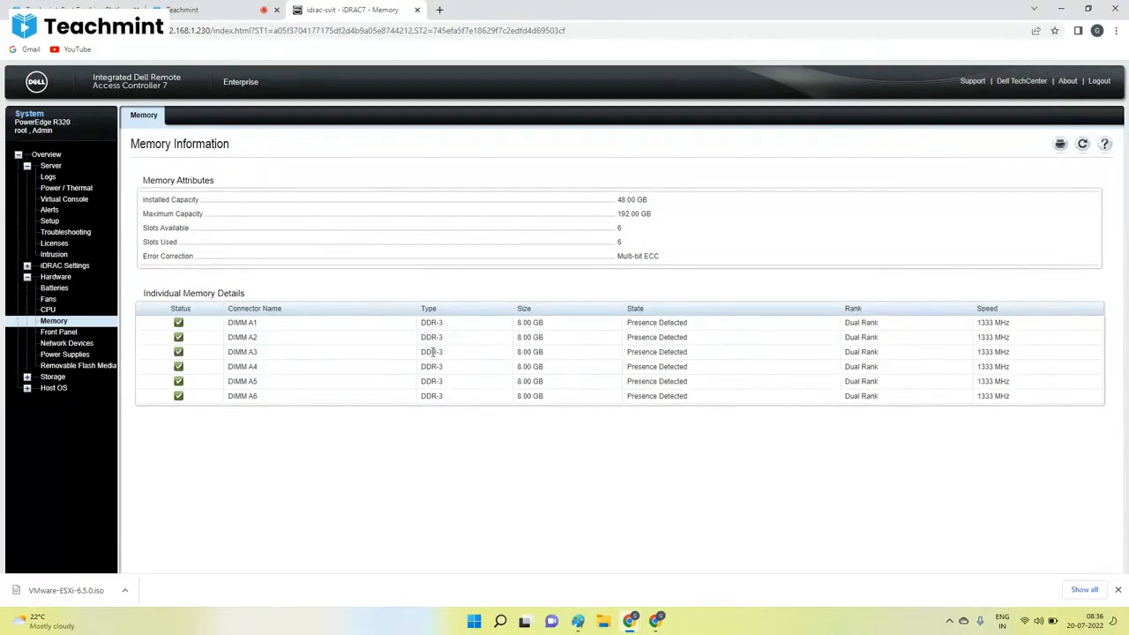
double_click(525, 352)
double_click(986, 352)
double_click(239, 351)
Open the server's System Summary, close the stray DevTools window and highlight the service tag.
click(51, 166)
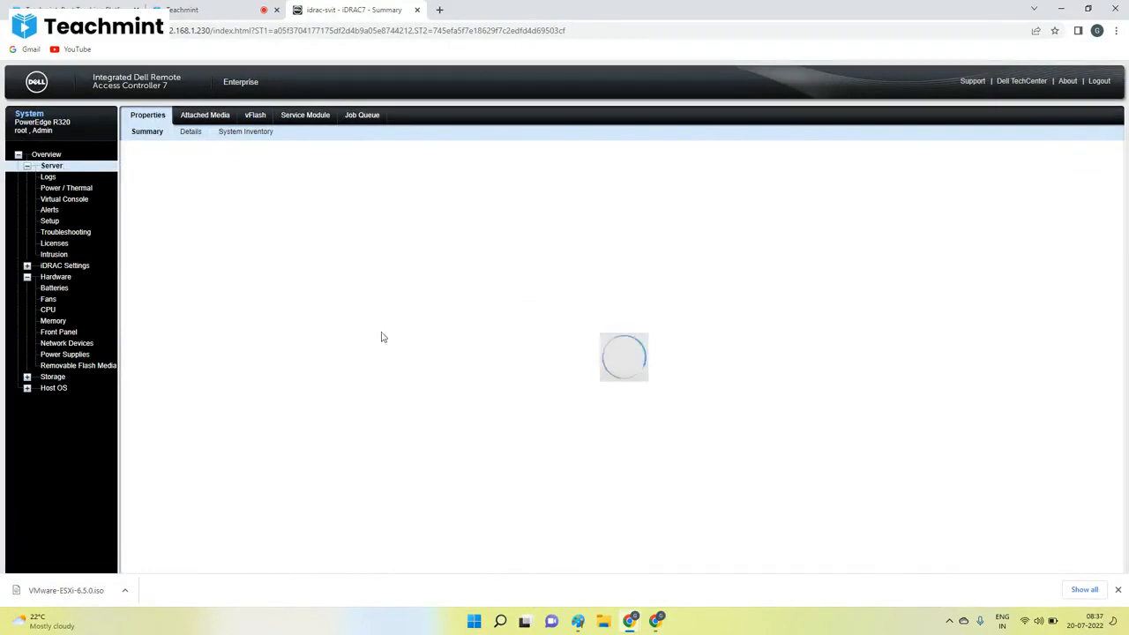
click(657, 622)
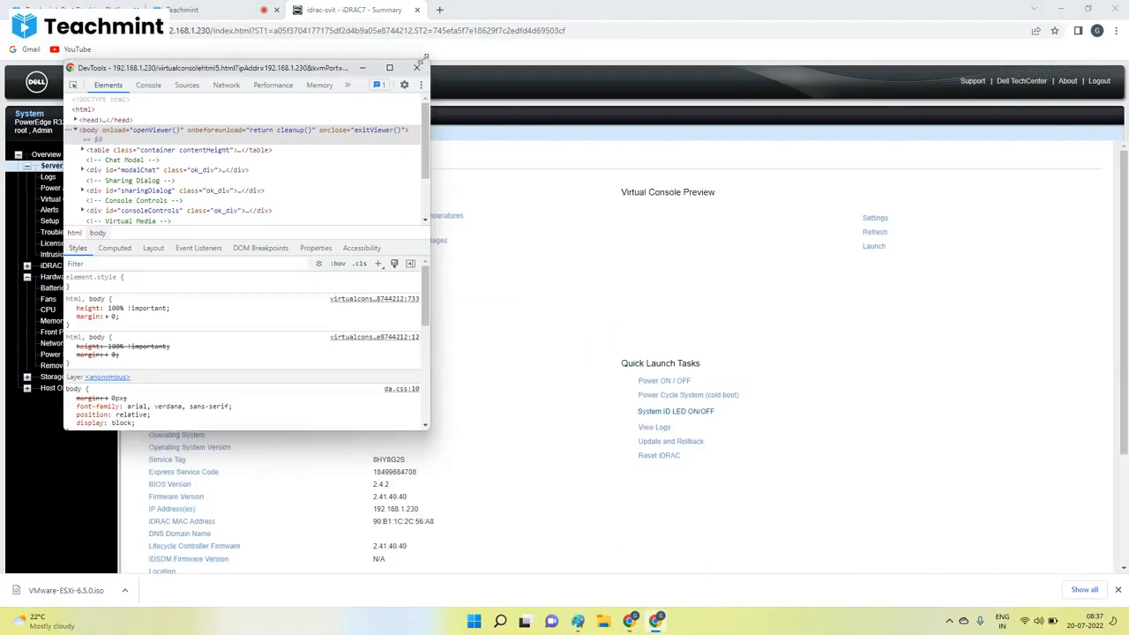
click(418, 68)
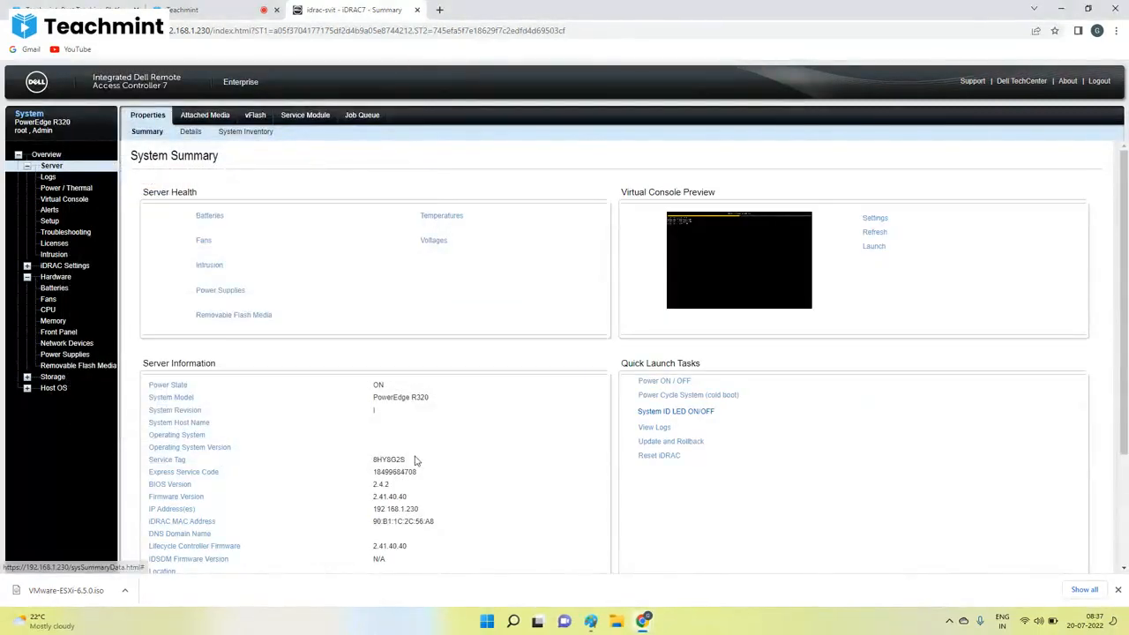
double_click(387, 457)
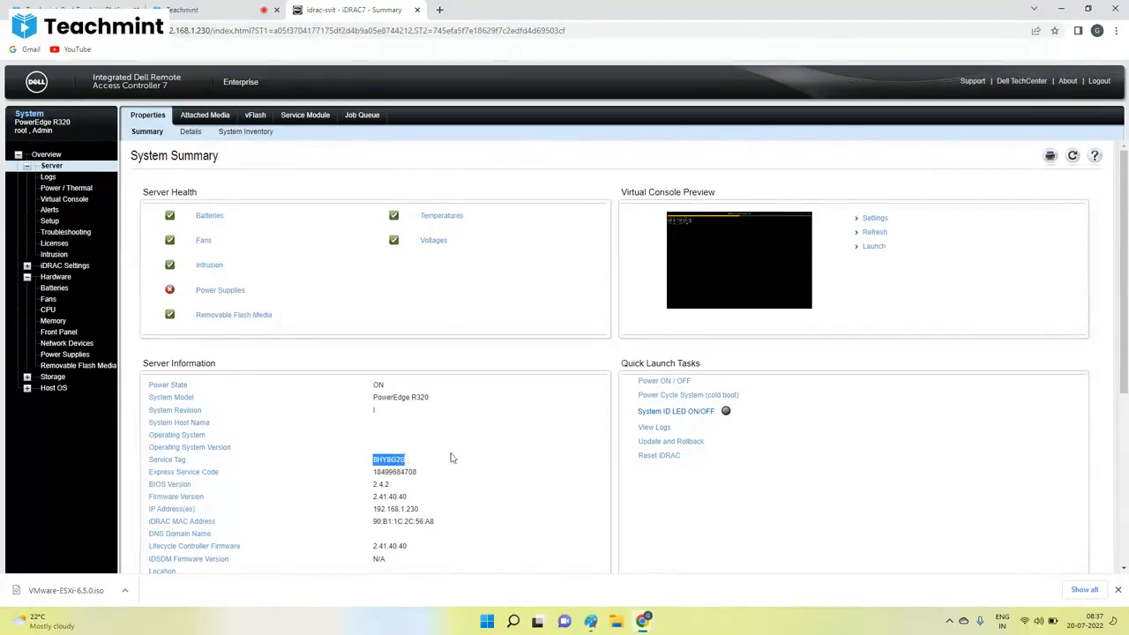
Check the ESXi installer's loading progress in the virtual console and return to the iDRAC summary.
mouse_move(641, 622)
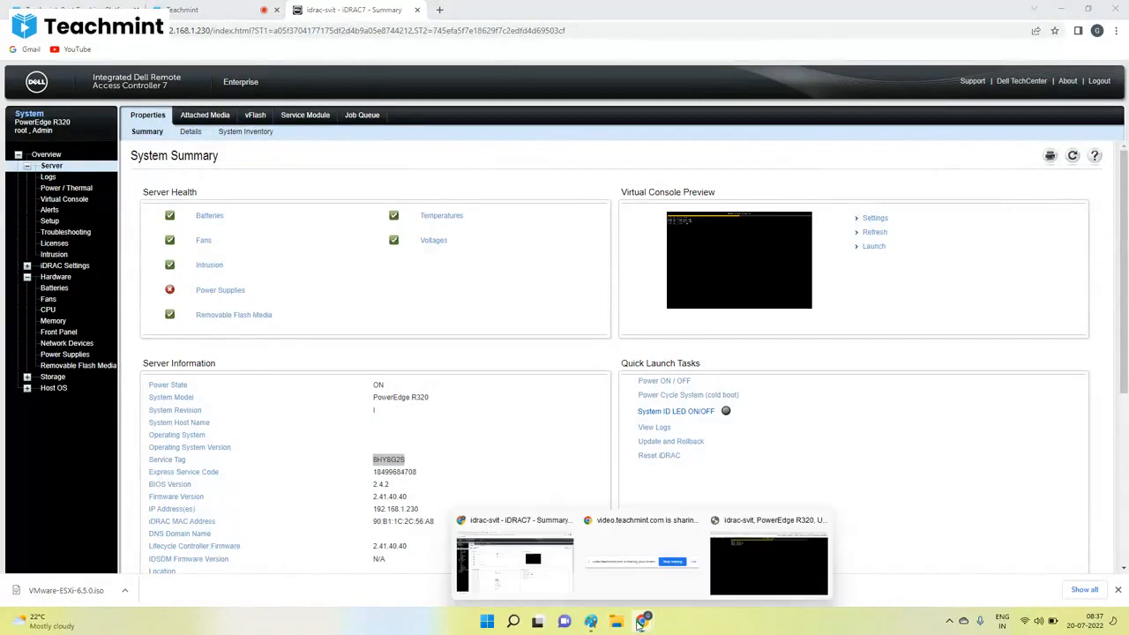
click(727, 565)
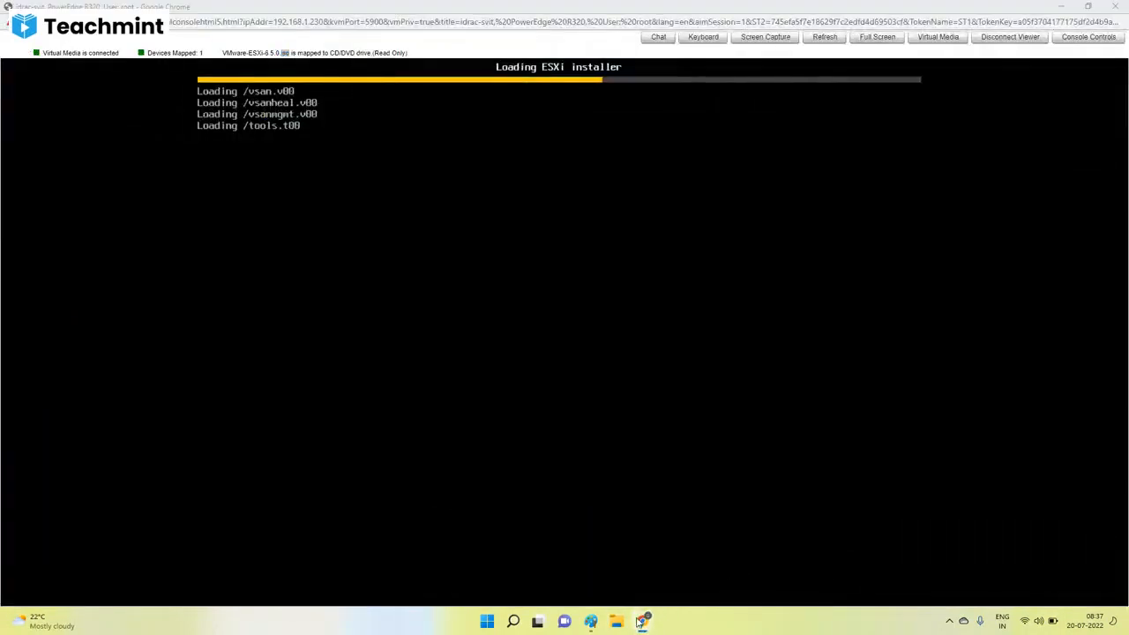
click(511, 555)
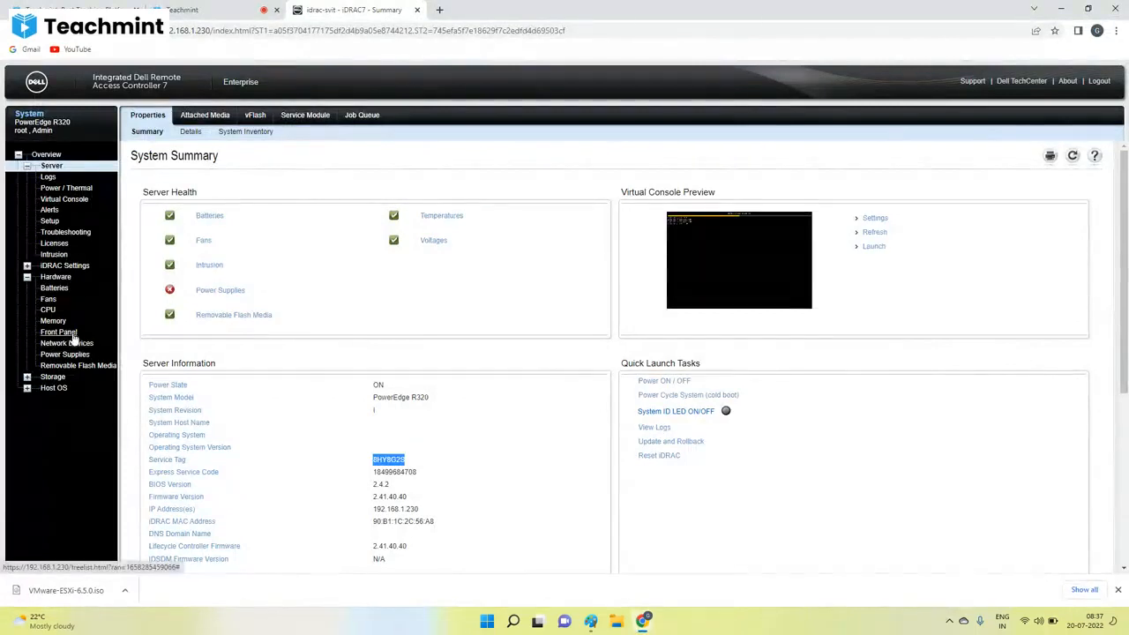
Expand the Storage and Host OS sections, look at Network Interfaces and reopen the Server summary.
click(32, 377)
click(27, 433)
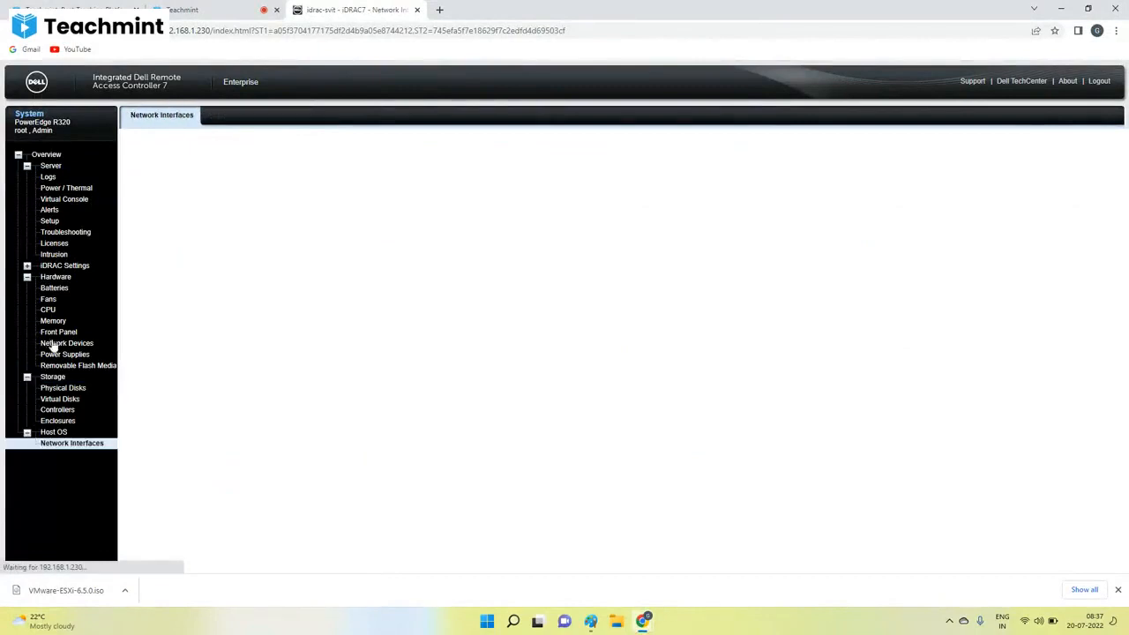
click(50, 166)
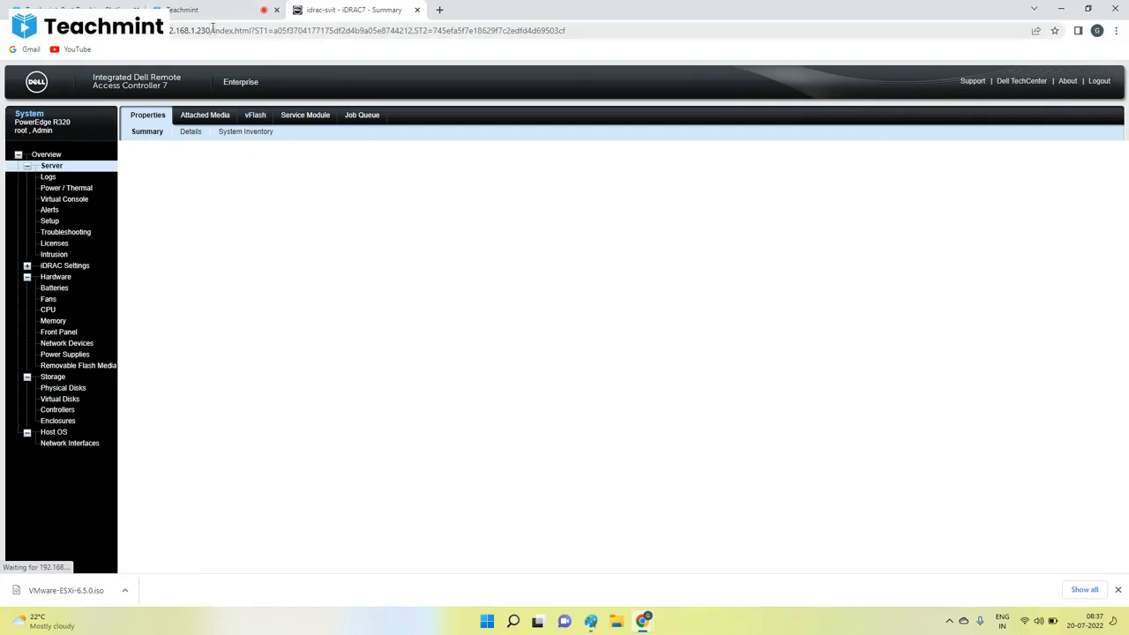
Review the server diagram in Paint and recheck the mapped ISO status in the virtual console.
mouse_move(590, 619)
click(607, 598)
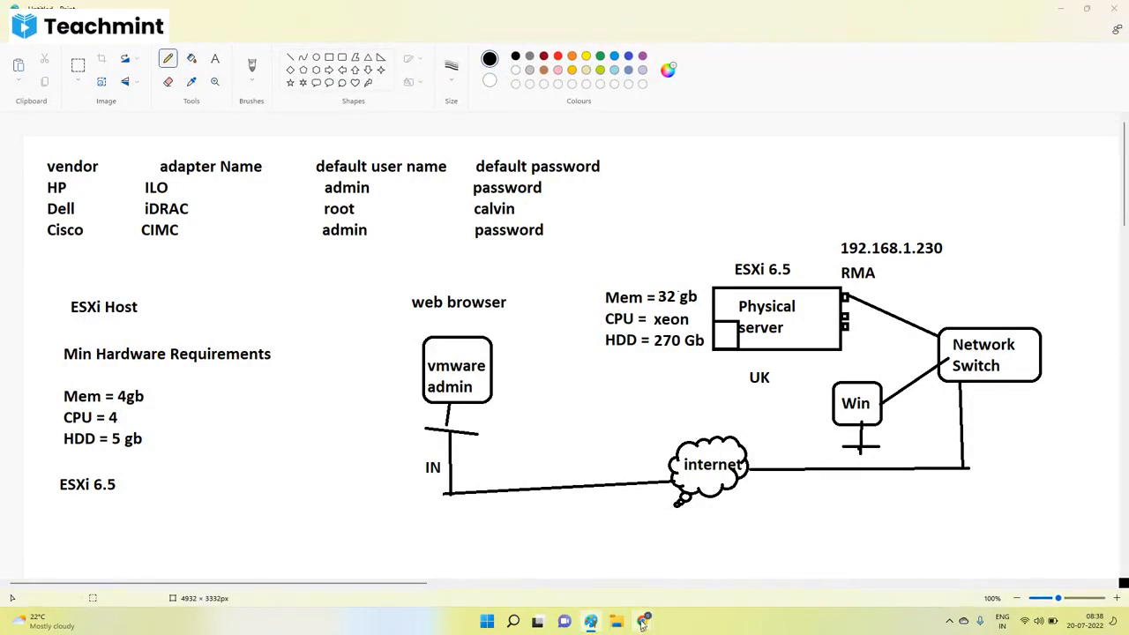
mouse_move(643, 621)
click(768, 565)
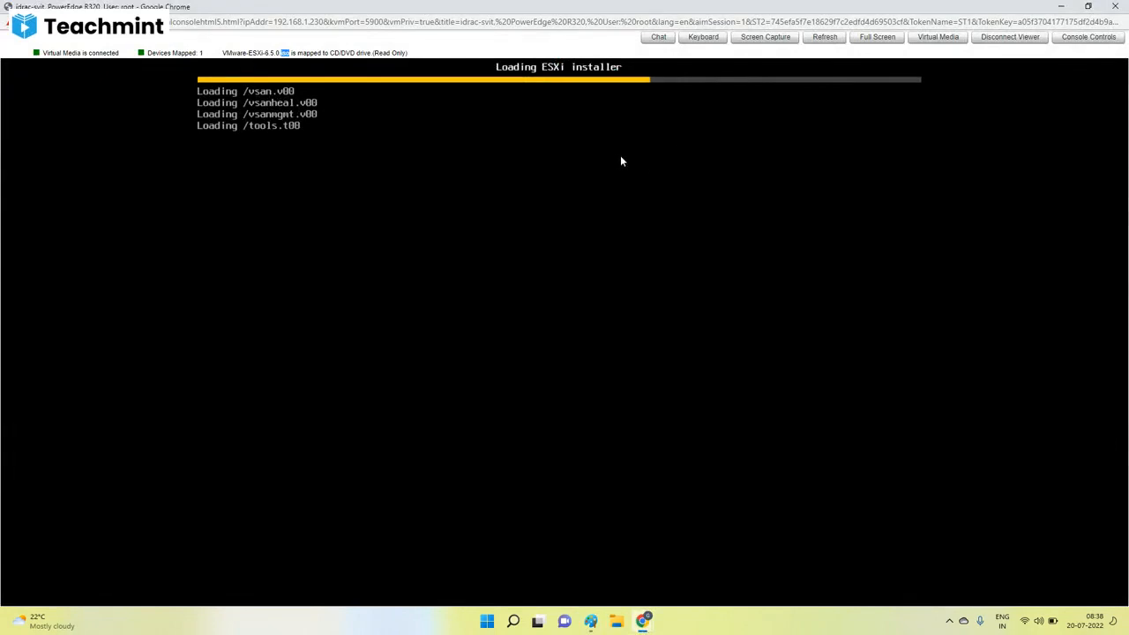
triple_click(311, 54)
double_click(310, 53)
Look at the iDRAC System Summary and return to the virtual console to monitor the installer's loading.
mouse_move(647, 623)
click(533, 564)
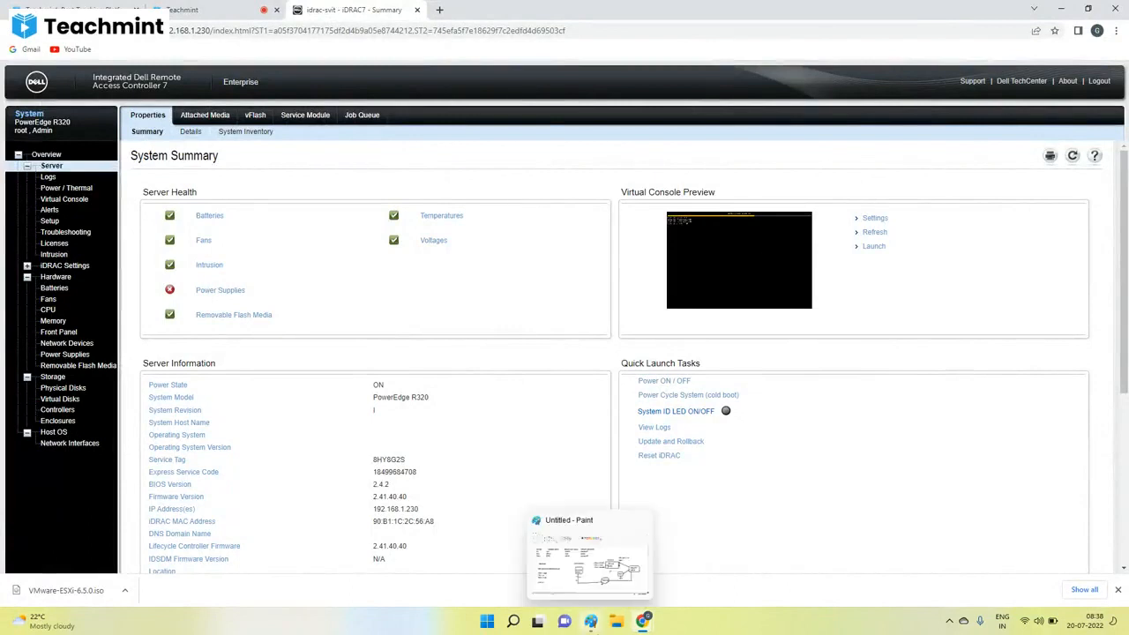
click(644, 621)
click(709, 577)
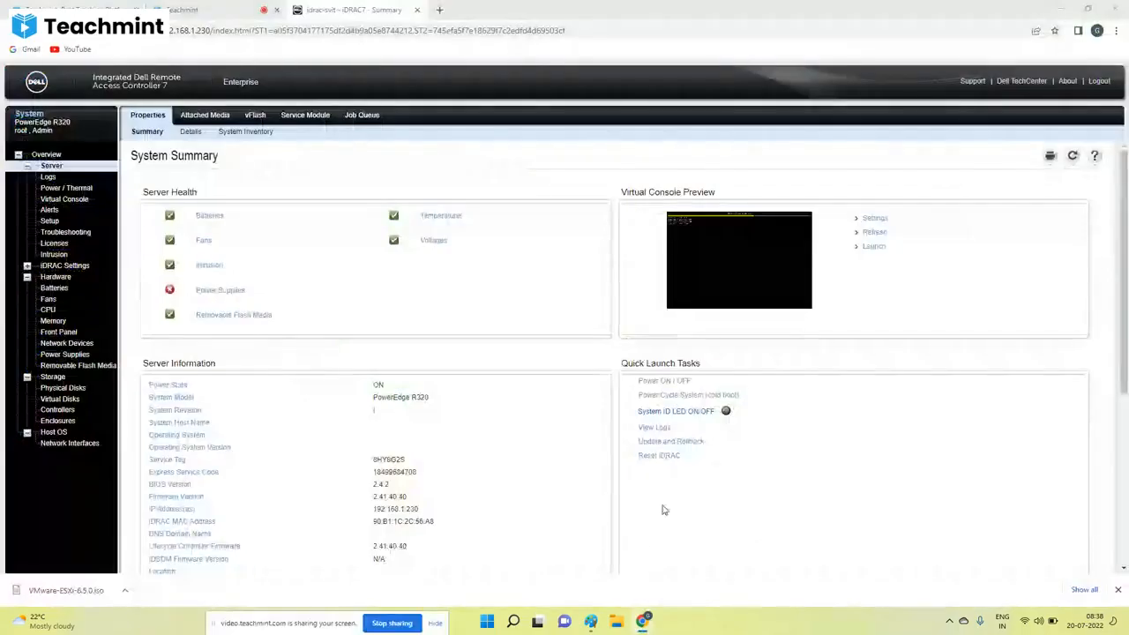
click(643, 622)
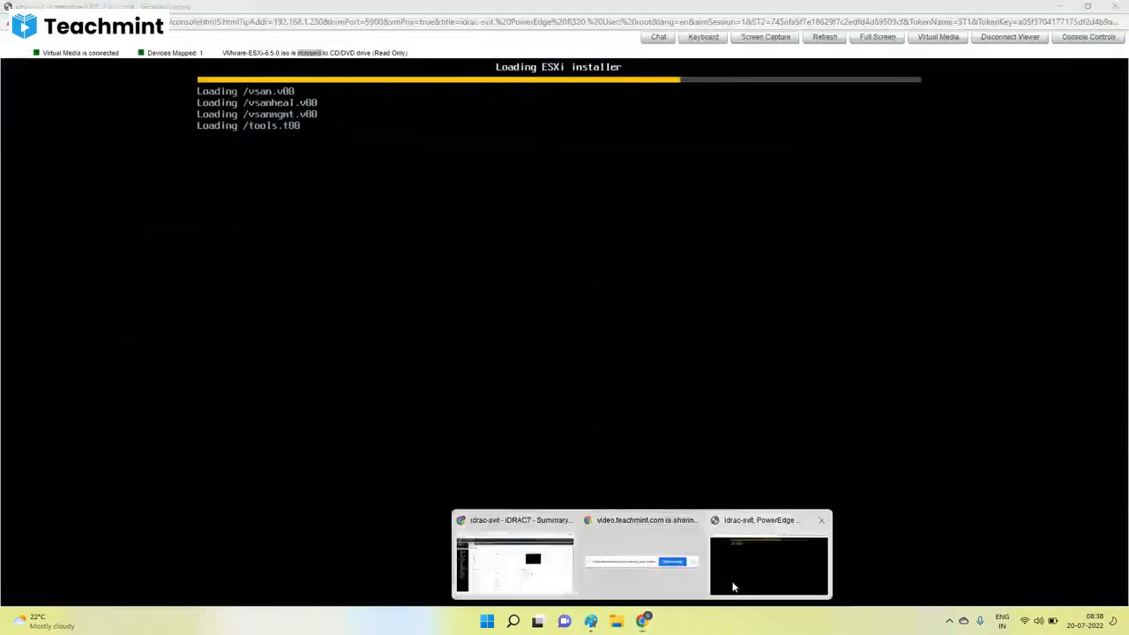
click(732, 586)
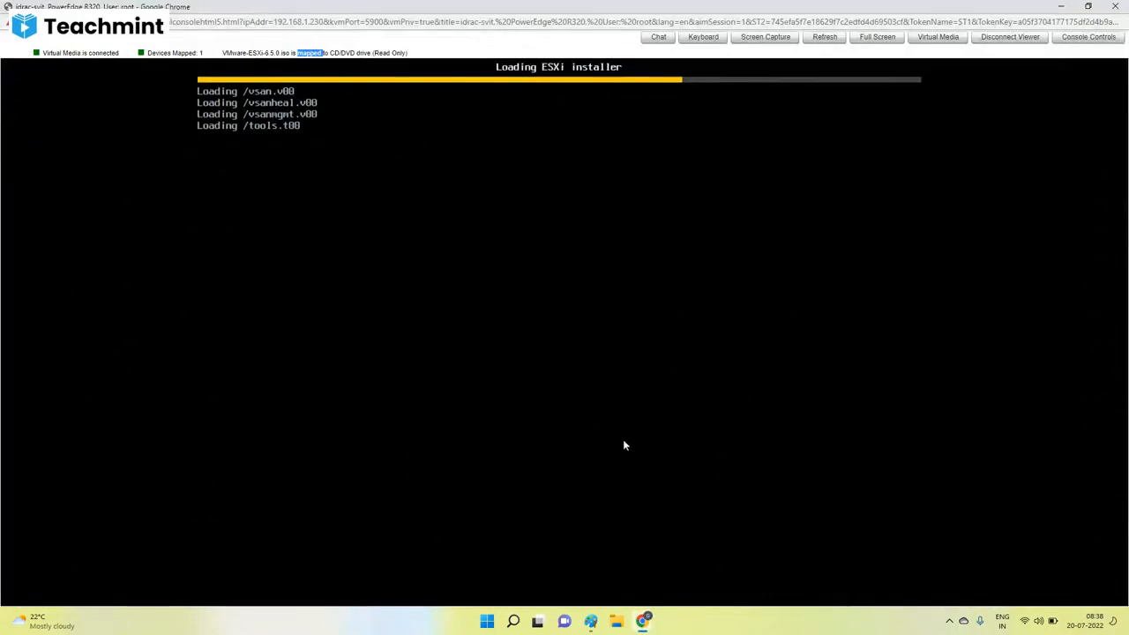
Switch to the Teachmint class chat and highlight the student's question comparing ESXi and vSphere.
mouse_move(644, 621)
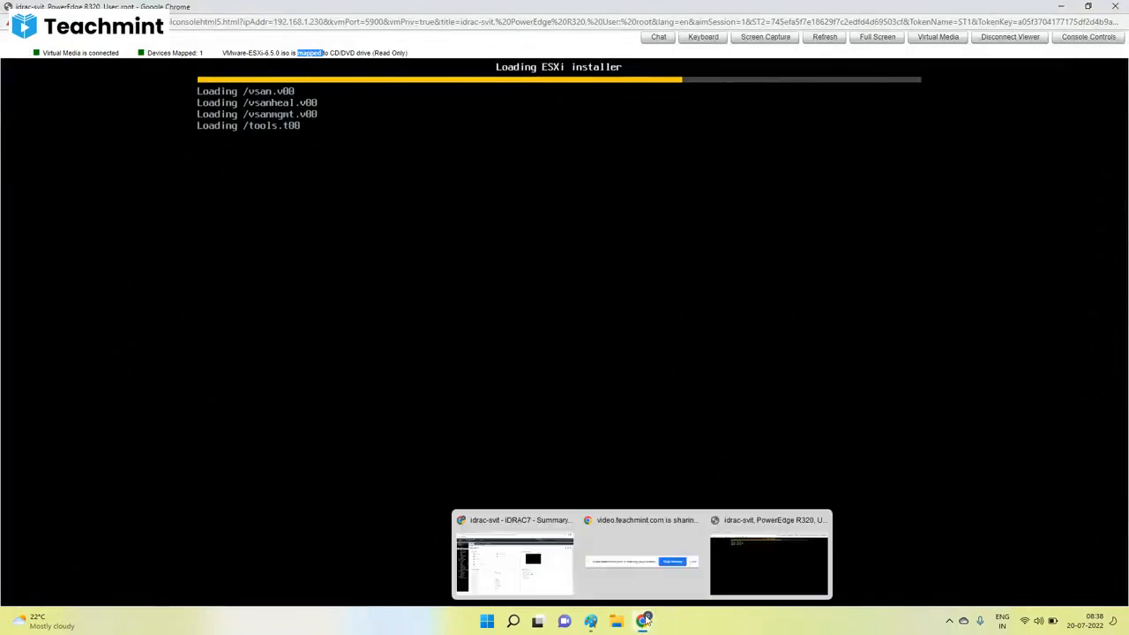
click(565, 588)
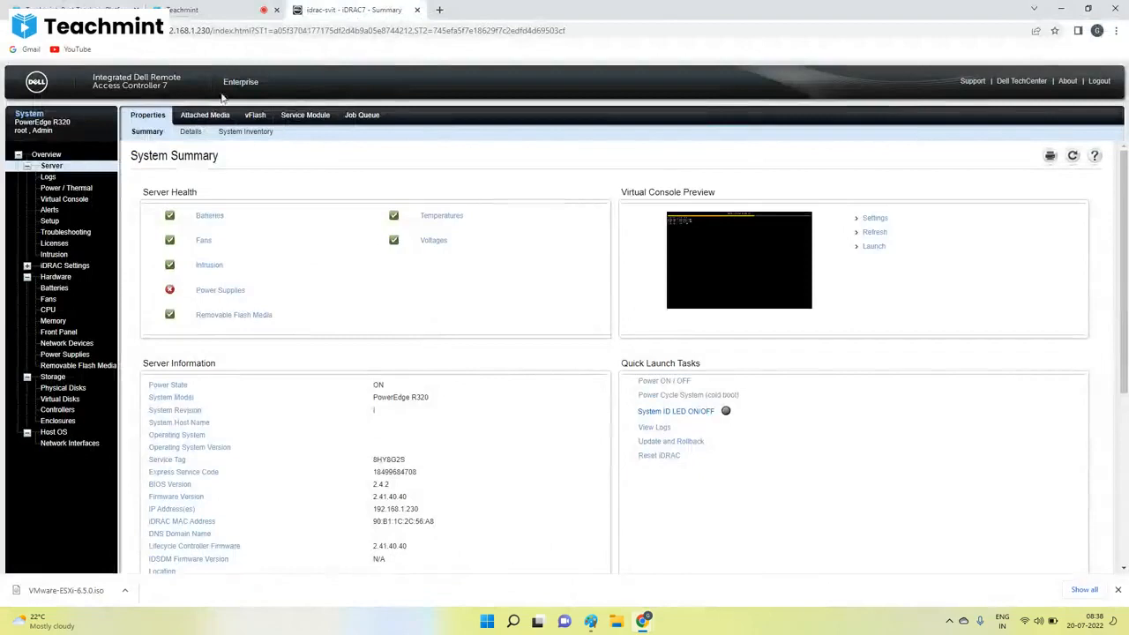
click(198, 10)
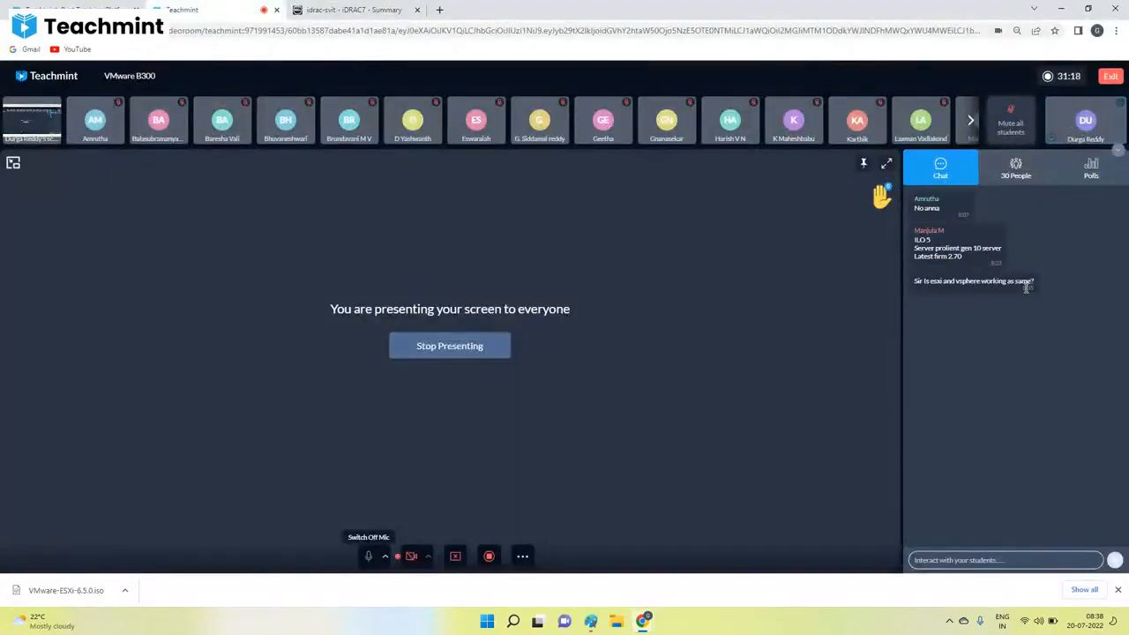
double_click(940, 282)
double_click(965, 282)
triple_click(965, 282)
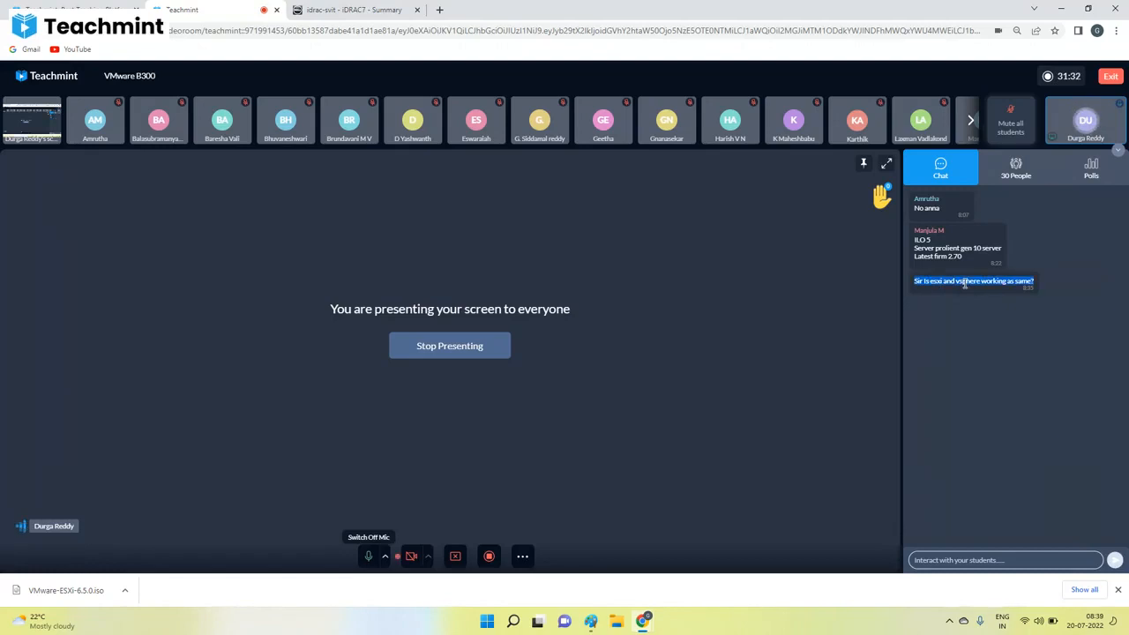
Highlight the word vsphere in the student's chat question, clear the highlight and switch to Paint.
double_click(965, 282)
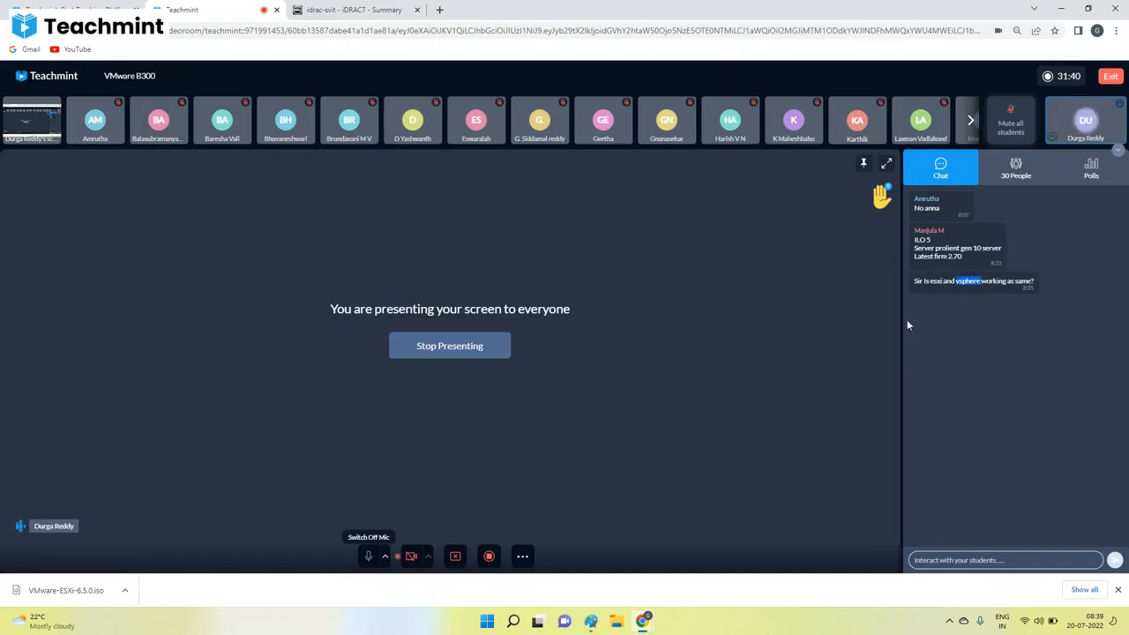
click(887, 333)
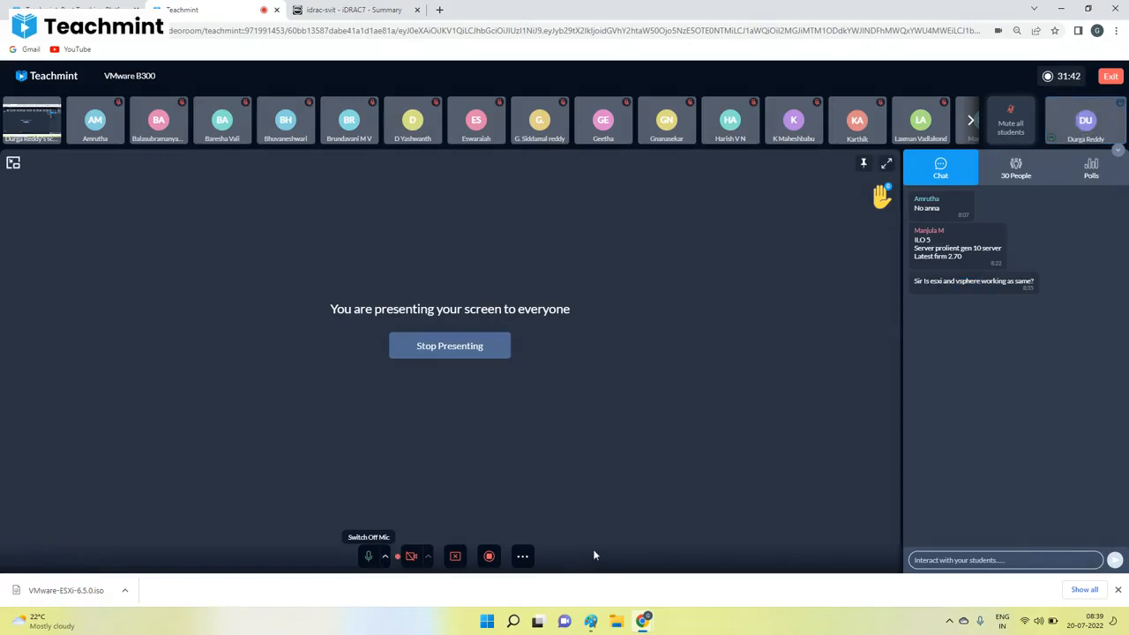
click(590, 622)
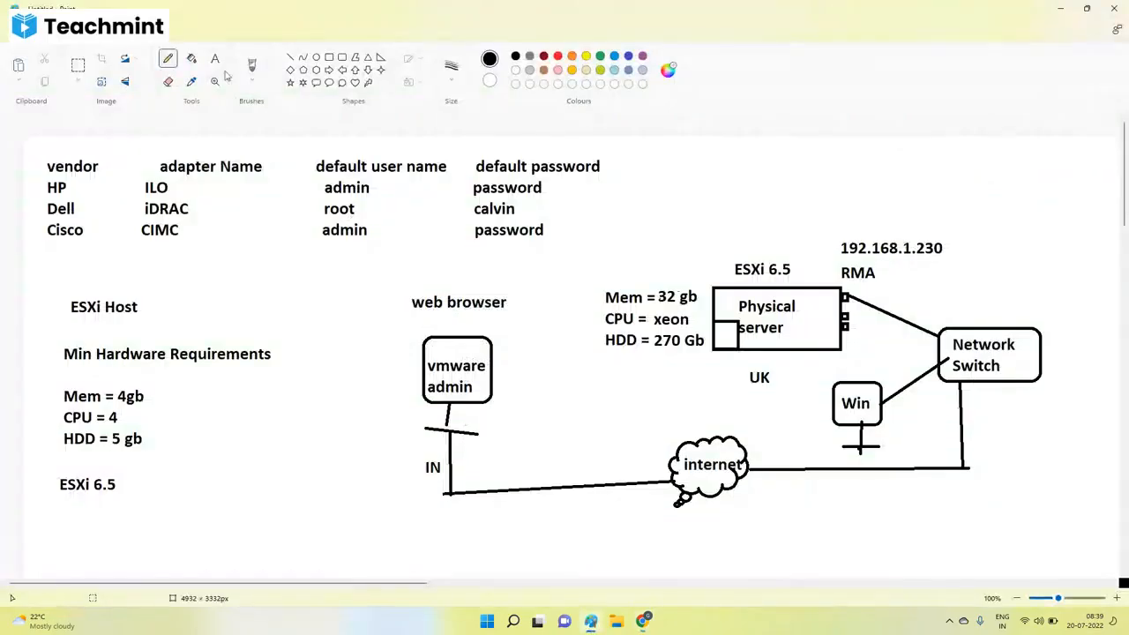
Add a text list reading VC, ESXi, VM and webclient in the blank area below the server diagram.
scroll(340, 226, down, 5)
drag(292, 240, 359, 276)
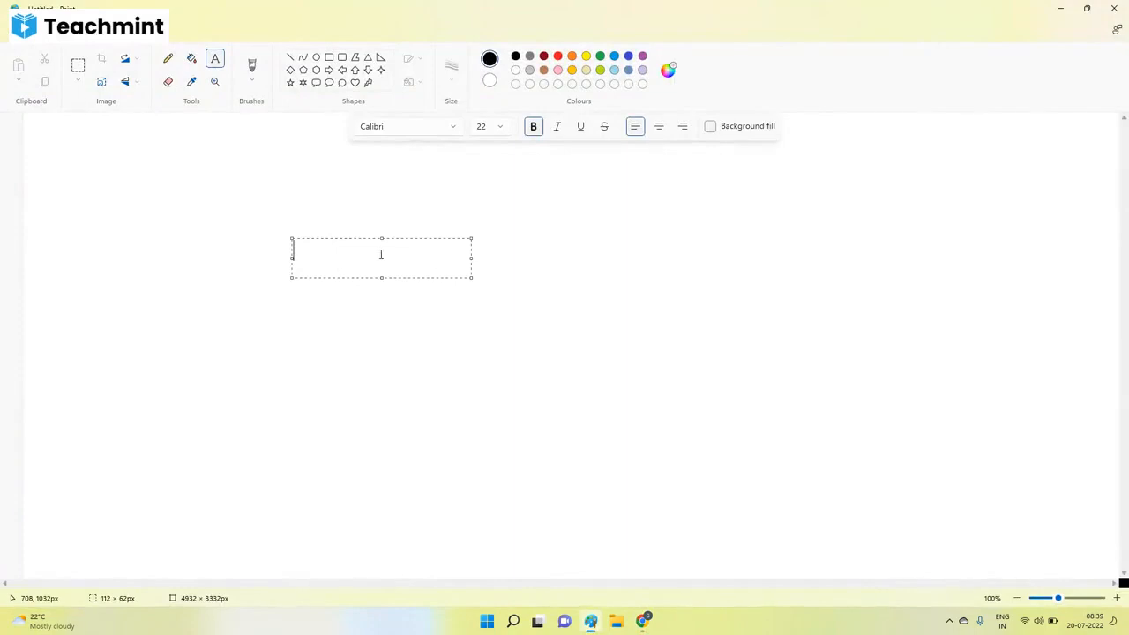
text(VC)
key(Return)
text(ESXi)
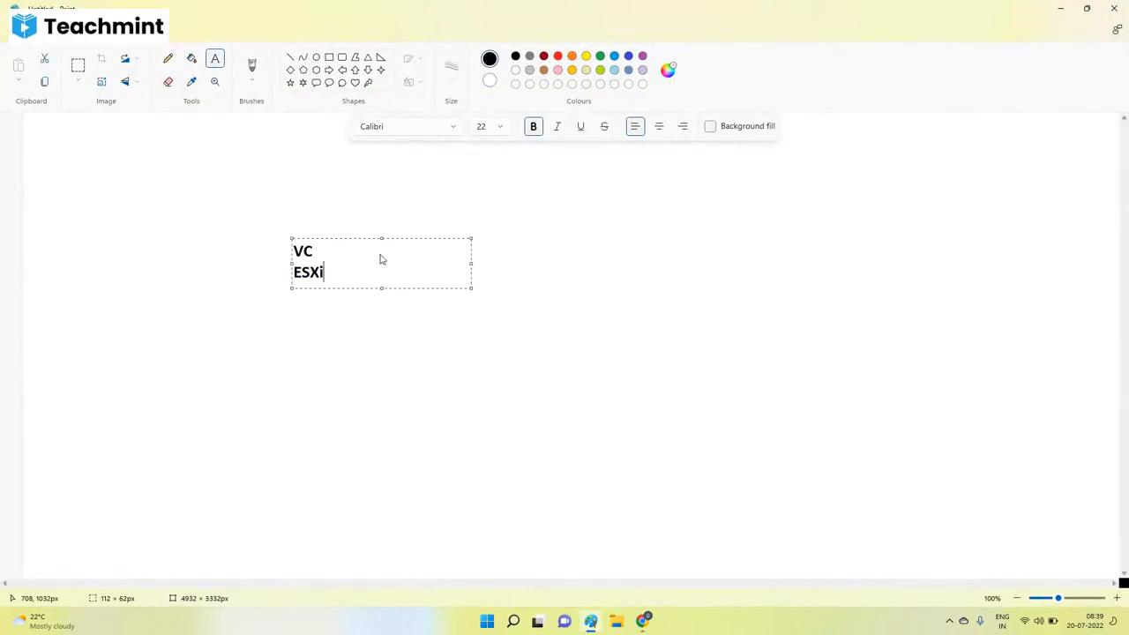
key(Return)
text(VM)
key(Return)
text(webclient)
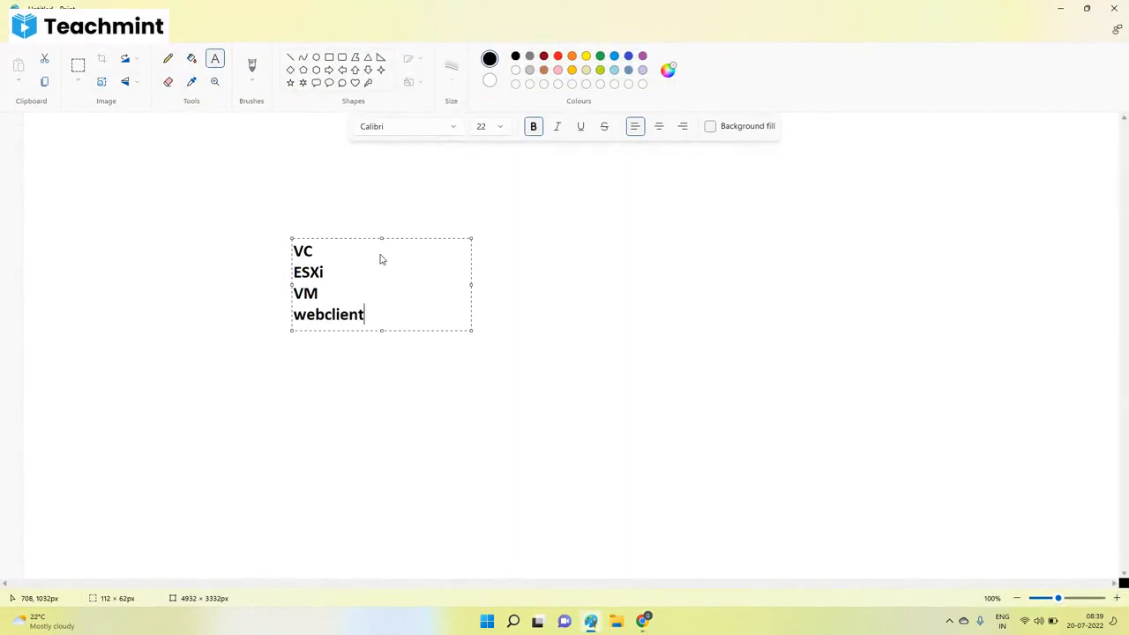
click(323, 360)
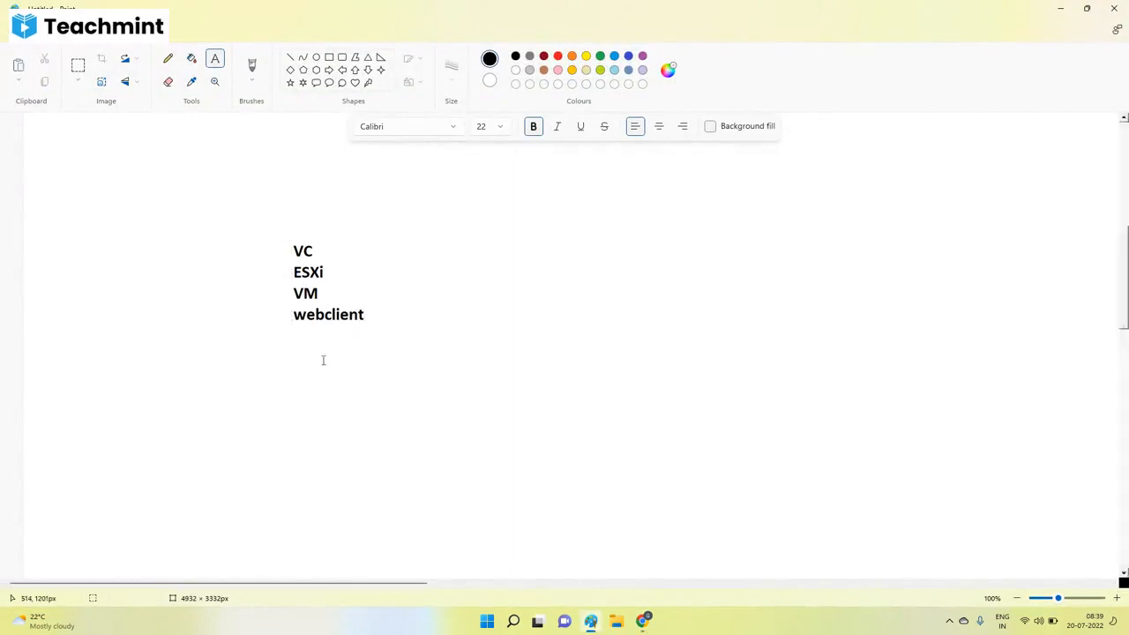
Draw a pencil mark beside ESXi and circle the whole list of components.
click(168, 58)
drag(329, 269, 360, 250)
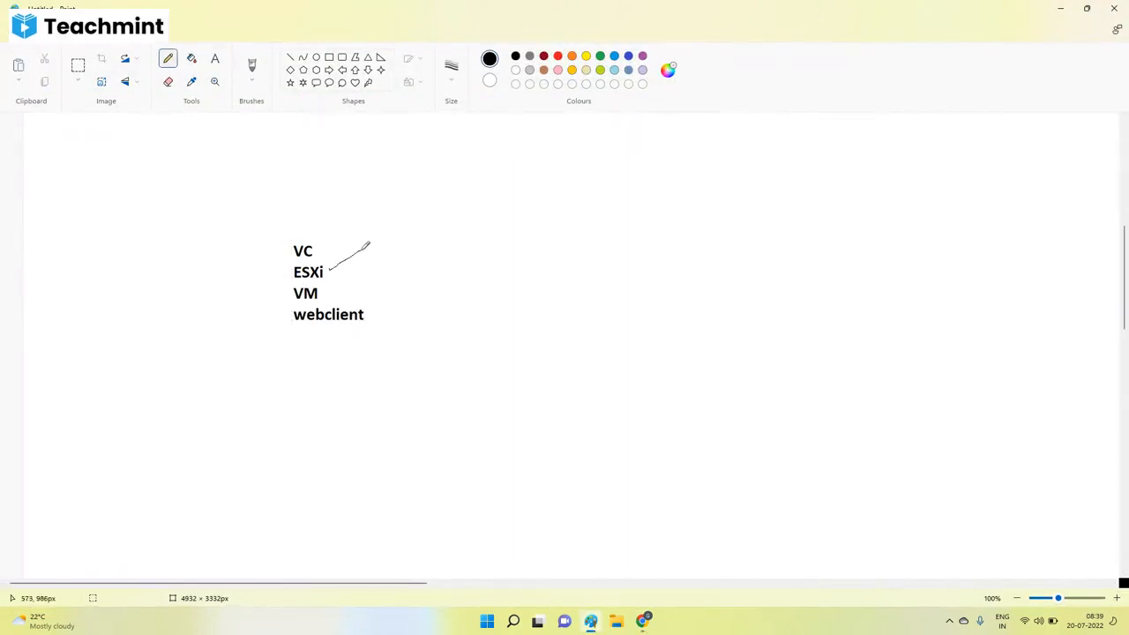
mouse_move(314, 218)
mouse_down()
mouse_move(252, 274)
mouse_move(284, 218)
mouse_up()
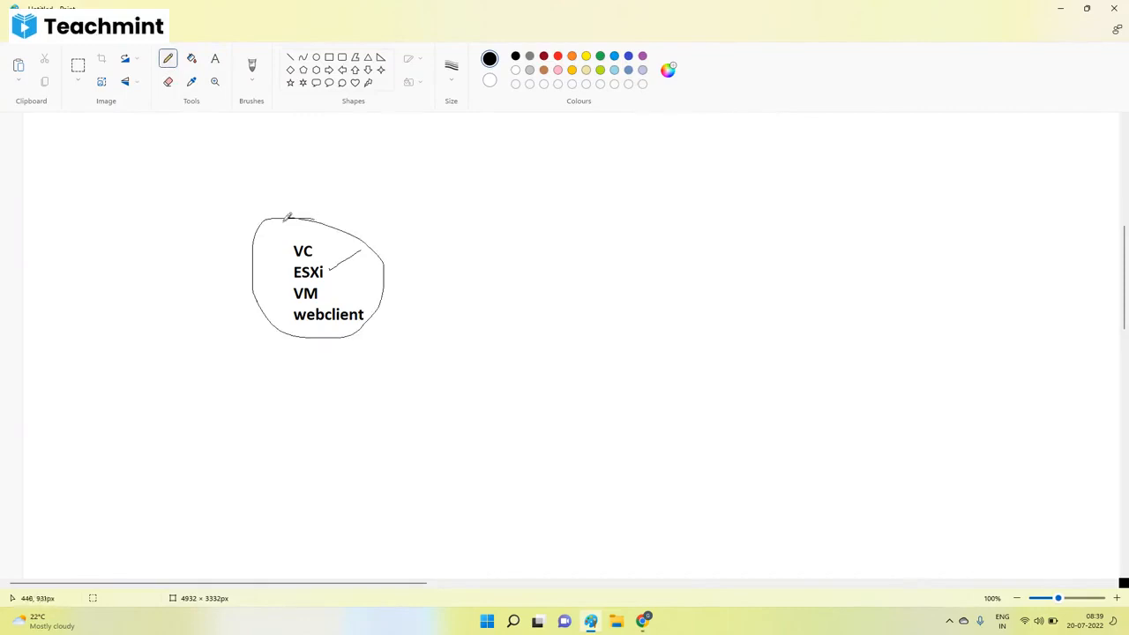
Label the circled component list vSphere with text just above the circle.
click(214, 58)
click(229, 211)
text(v)
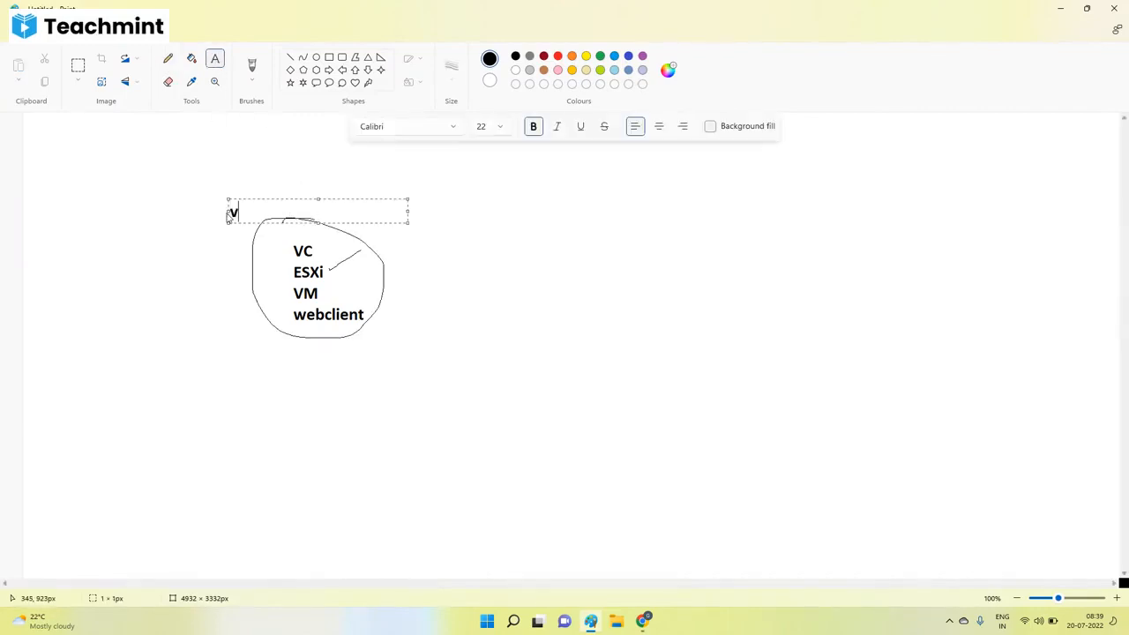
text(Sphere)
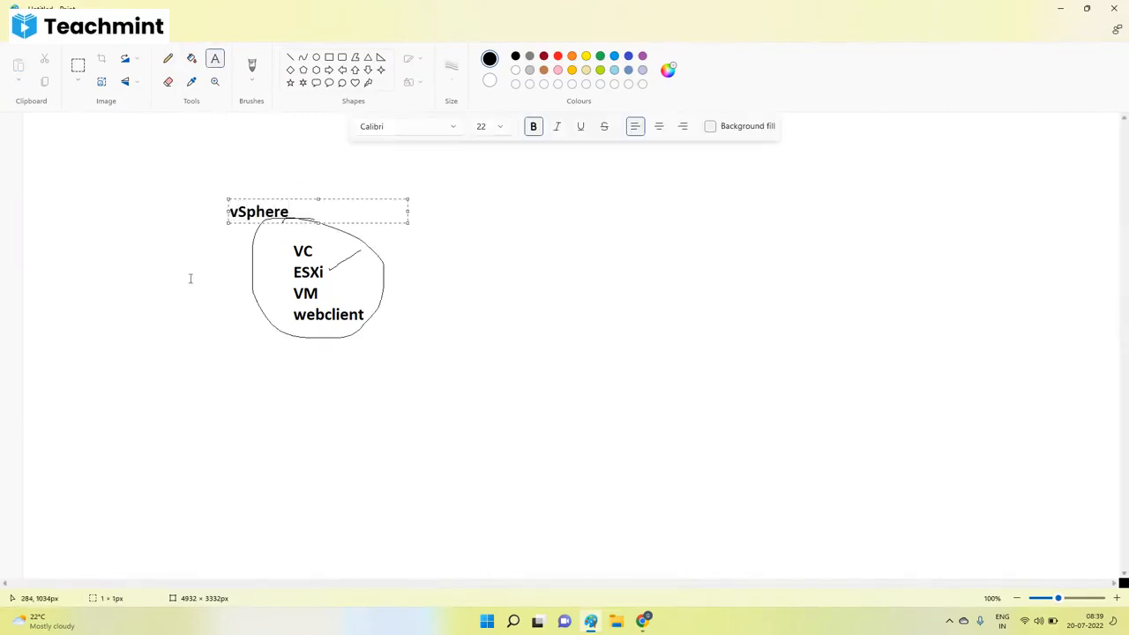
click(188, 277)
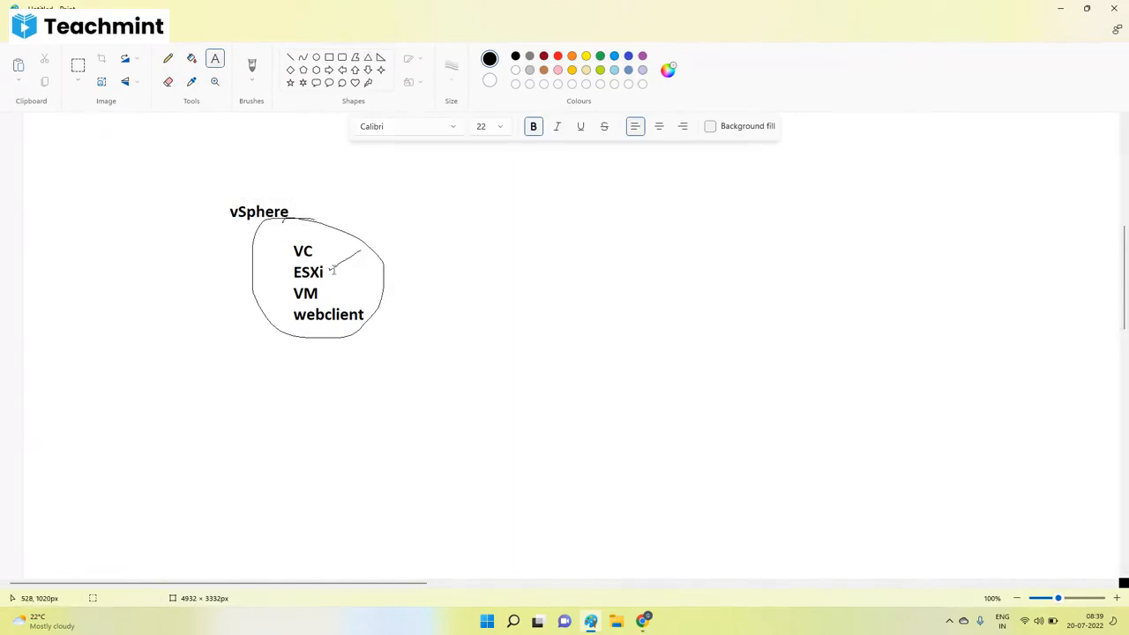
Tick each component in the list with the pencil and circle the vSphere label.
click(168, 58)
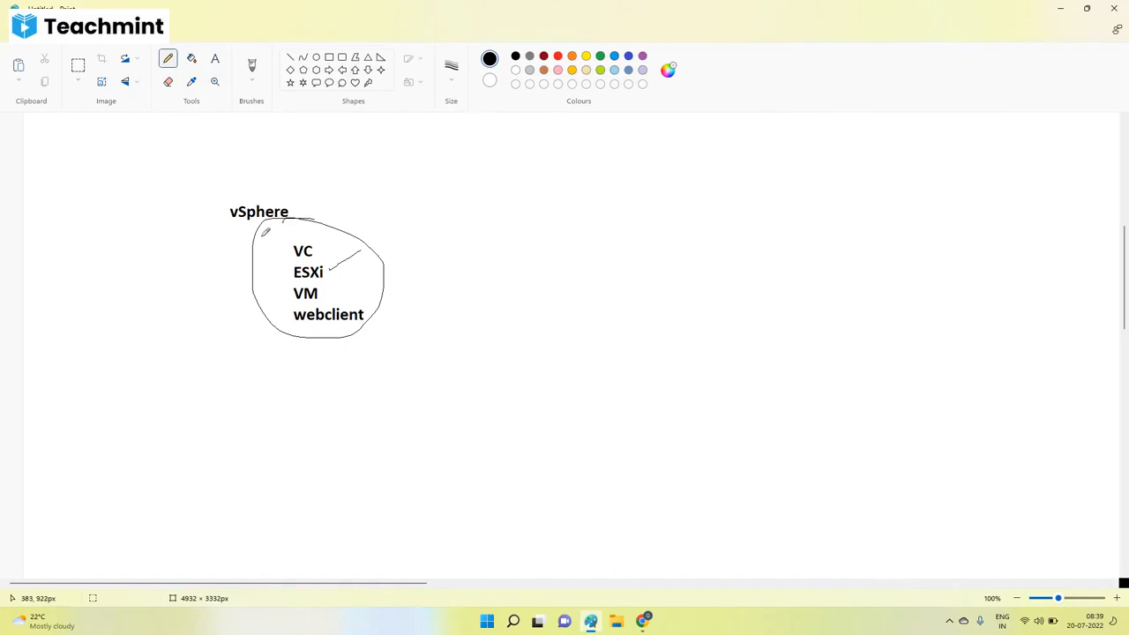
drag(315, 254, 353, 225)
mouse_move(332, 263)
mouse_down()
mouse_move(355, 256)
mouse_move(359, 272)
mouse_move(390, 285)
mouse_up()
drag(295, 194, 304, 211)
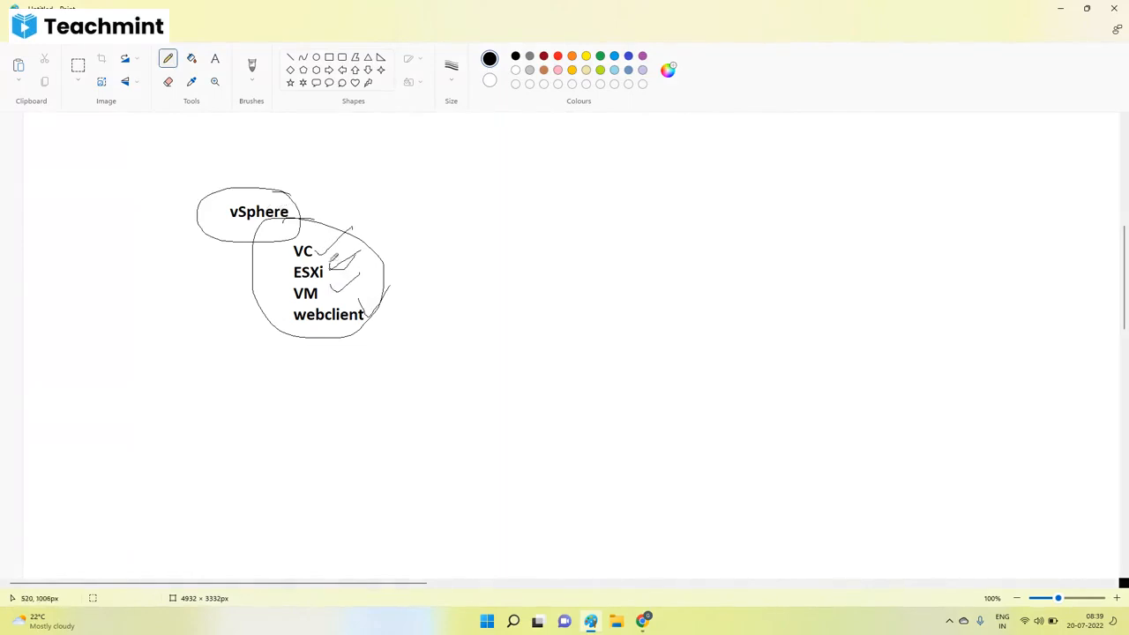
drag(340, 269, 360, 241)
Undo the vSphere label, component list and pencil marks, keeping the original server diagram.
key(ctrl+z)
key(ctrl+z)
key(ctrl+z)
key(ctrl+z)
key(ctrl+z)
key(ctrl+z)
key(ctrl+z)
key(ctrl+z)
key(ctrl+z)
key(ctrl+z)
key(ctrl+z)
key(ctrl+z)
key(ctrl+z)
key(ctrl+z)
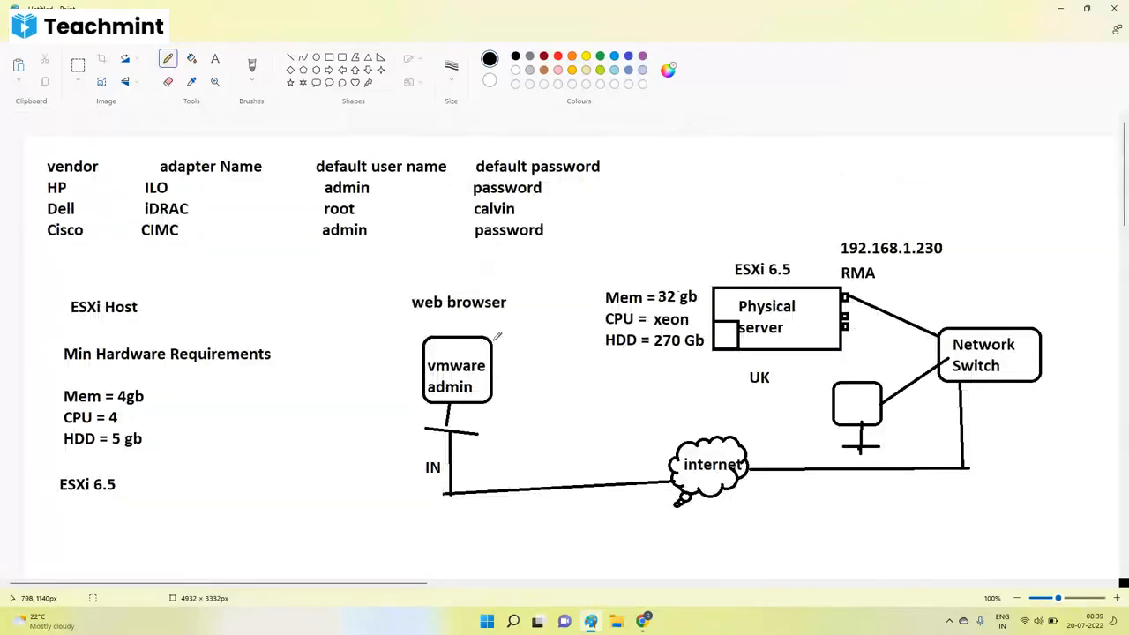
key(ctrl+z)
scroll(289, 345, down, 3)
Switch to the Teachmint class chat and close the browser's downloads bar.
mouse_move(644, 621)
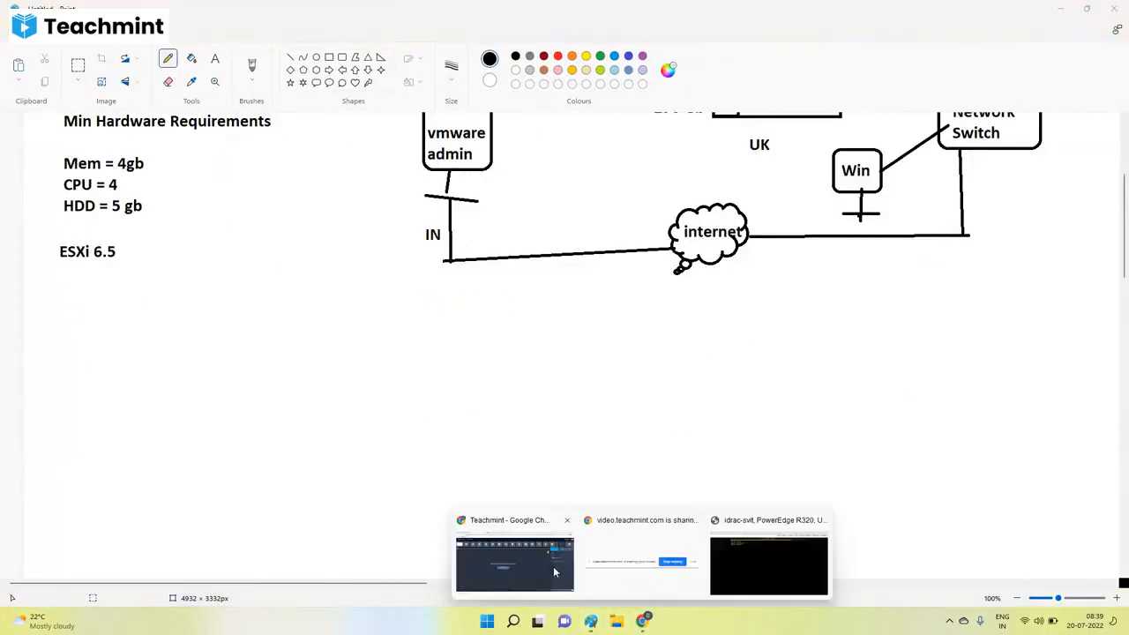
click(553, 566)
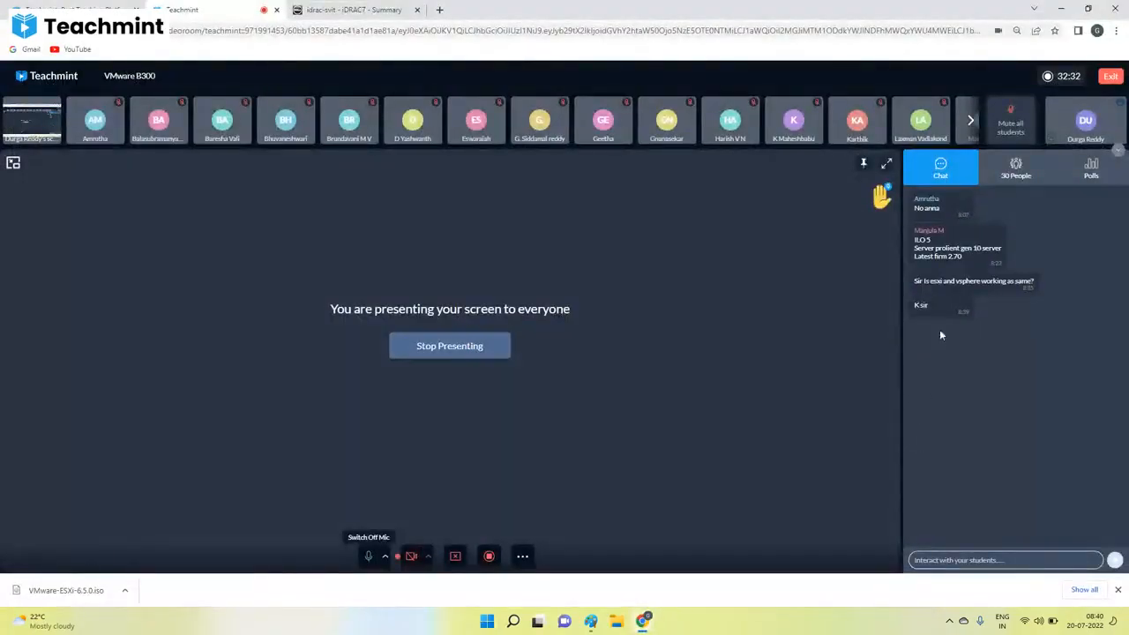
click(1118, 591)
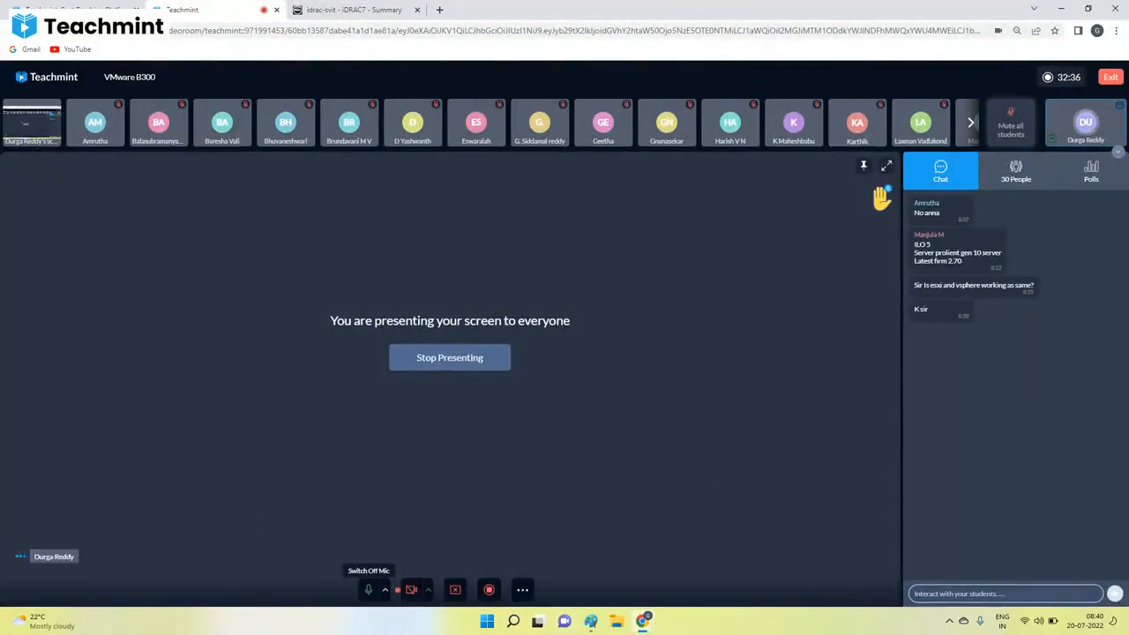
Switch to the iDRAC virtual console and highlight the mapped ISO status while the installer loads.
mouse_move(590, 621)
mouse_move(644, 621)
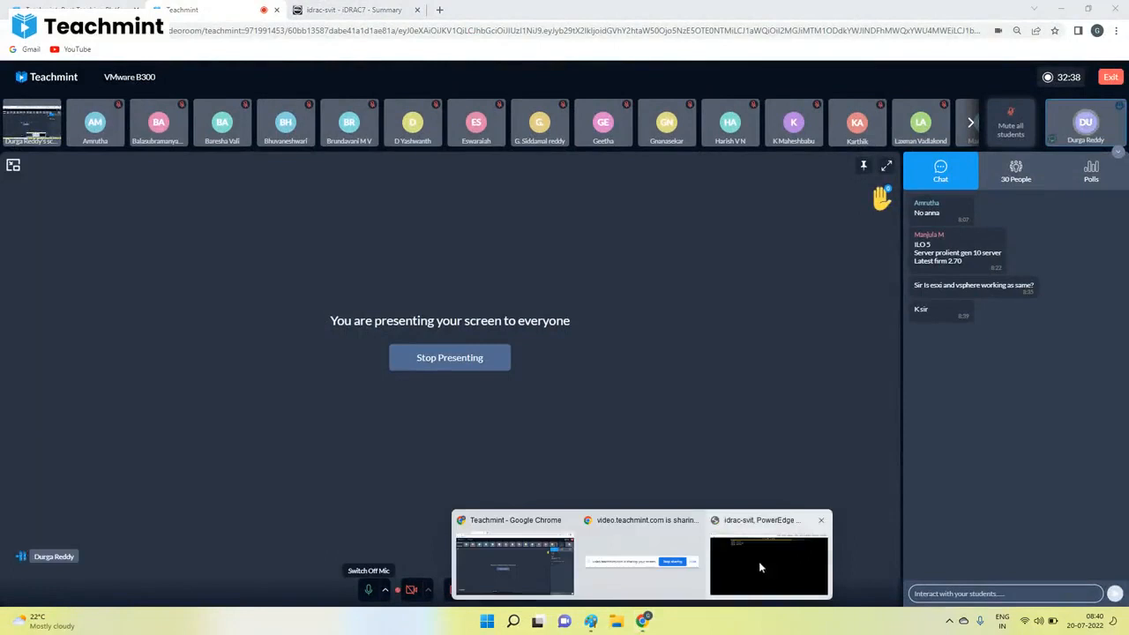
click(757, 563)
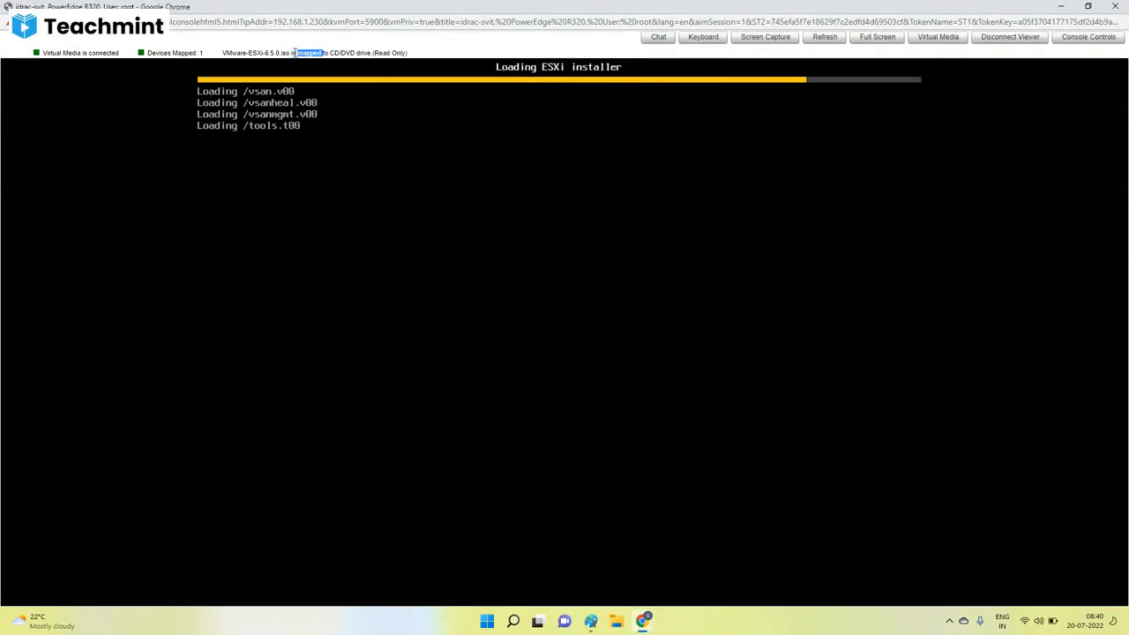
click(294, 53)
triple_click(315, 52)
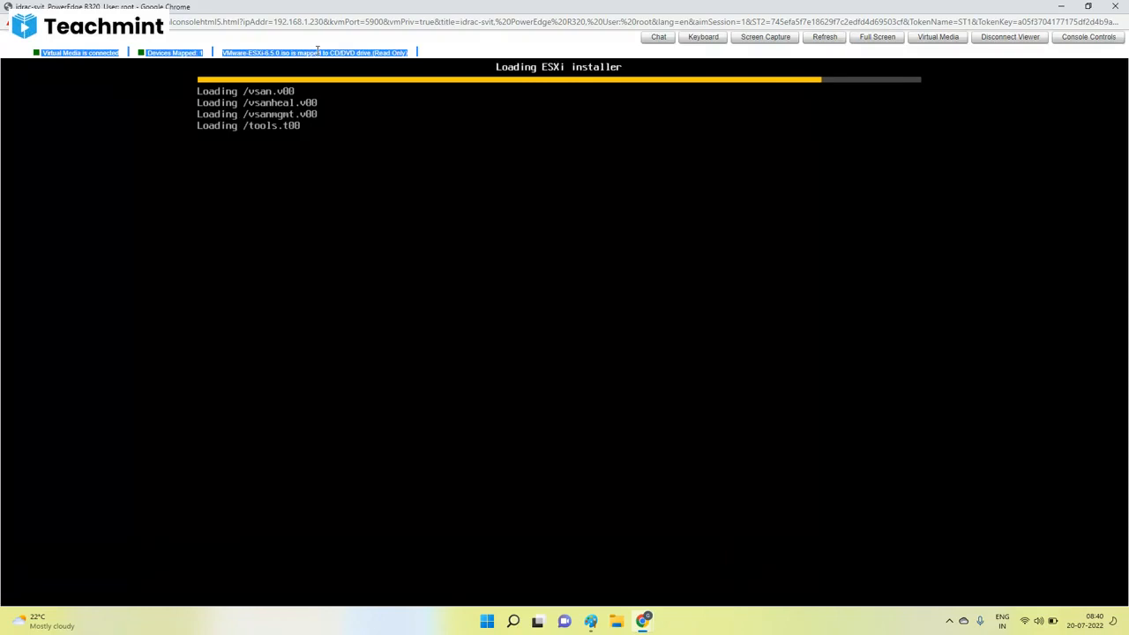
double_click(317, 51)
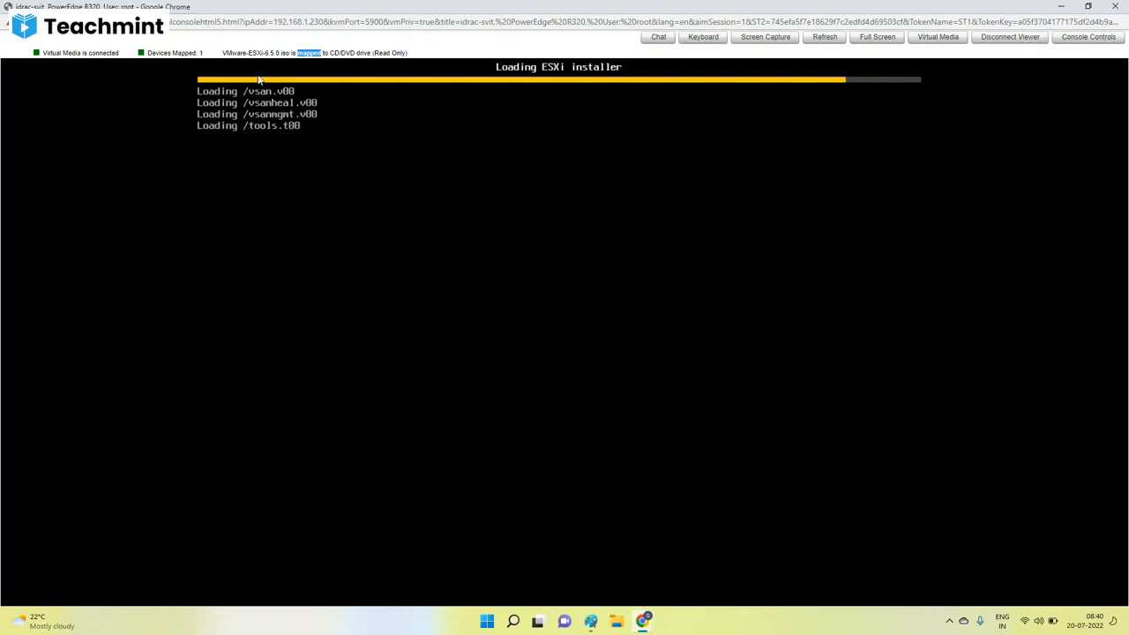
click(279, 52)
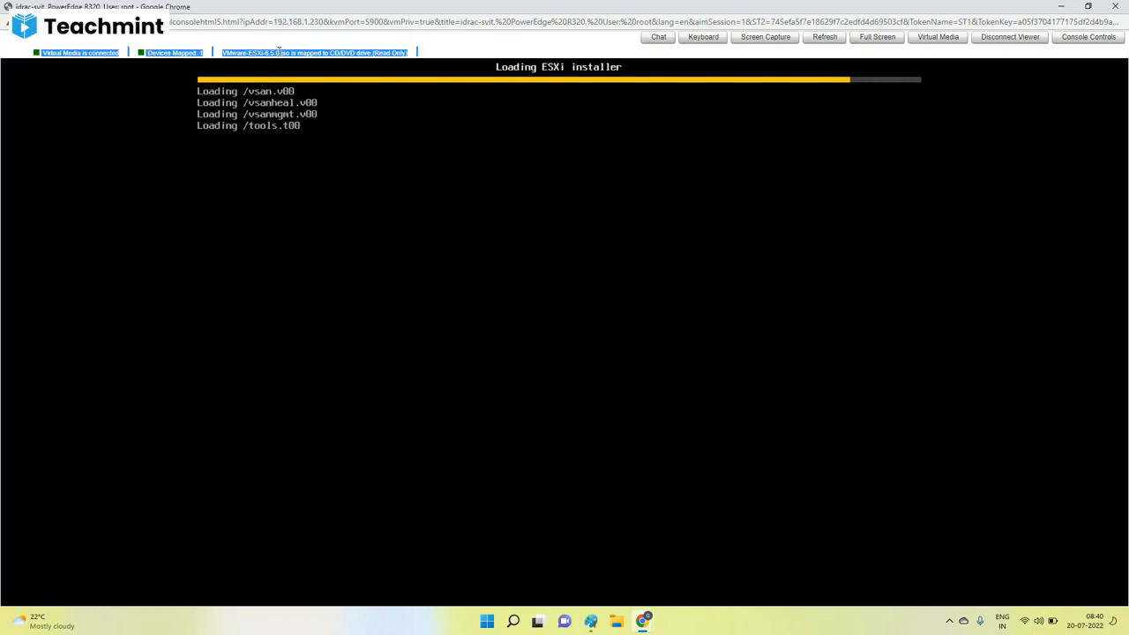
click(279, 52)
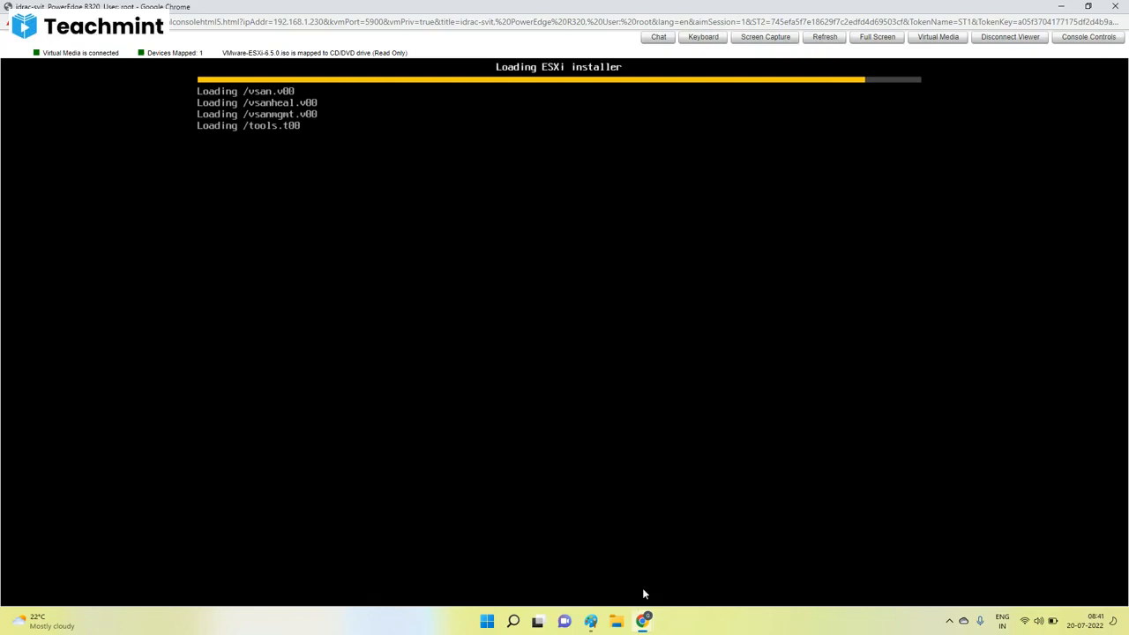
Add a pencil stroke above the small box inside the Physical server in Paint, and return to the virtual console.
click(590, 620)
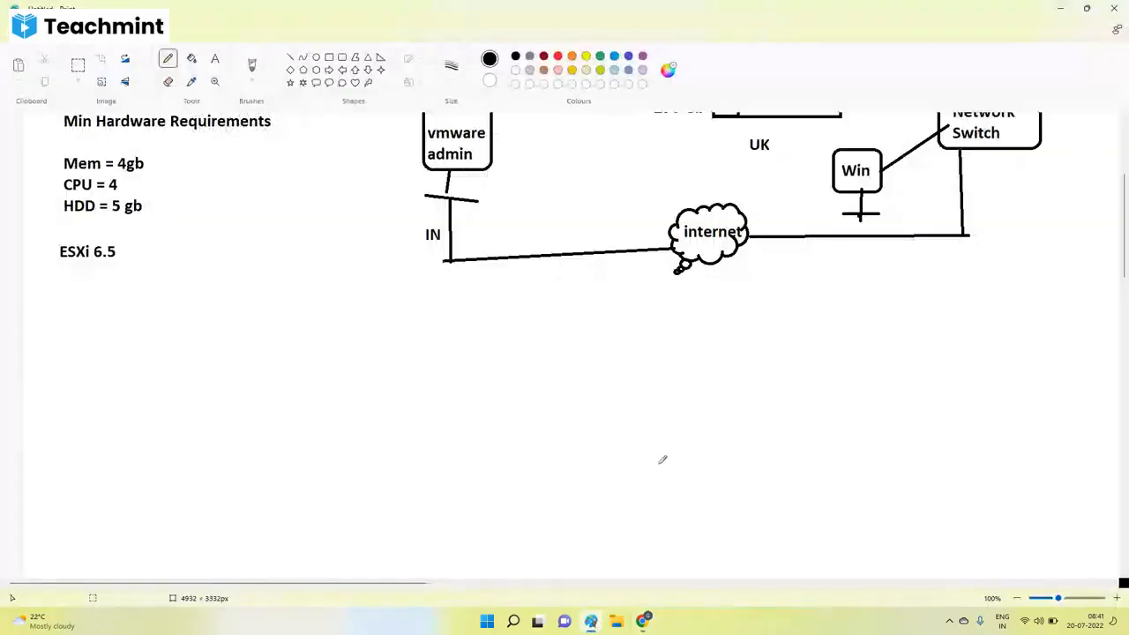
scroll(926, 198, up, 5)
drag(714, 327, 736, 306)
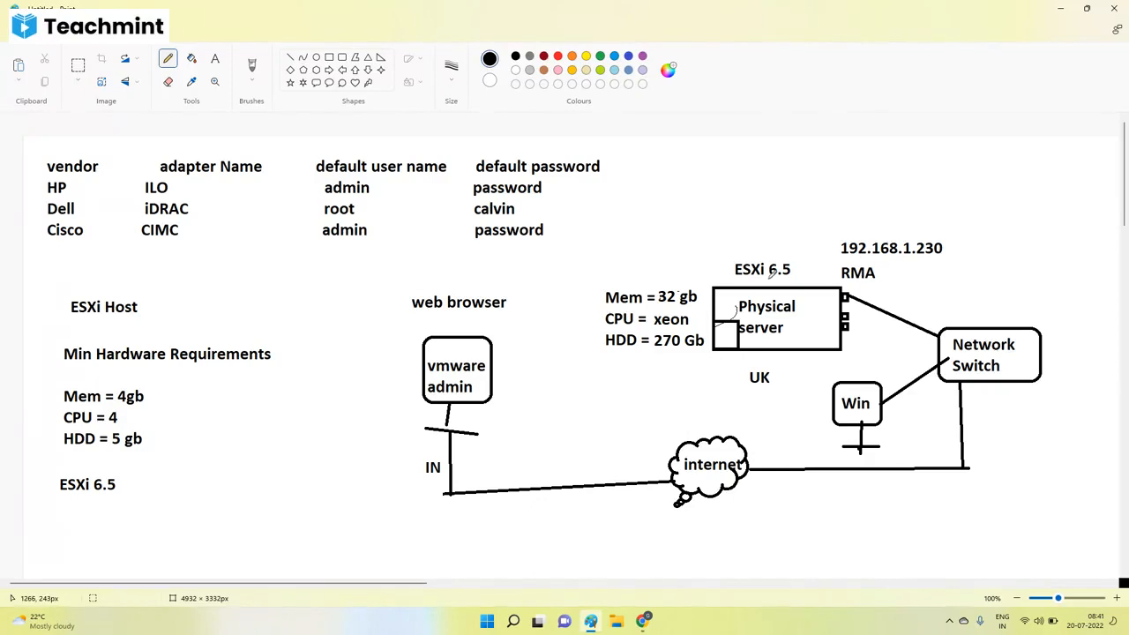
click(643, 622)
click(745, 553)
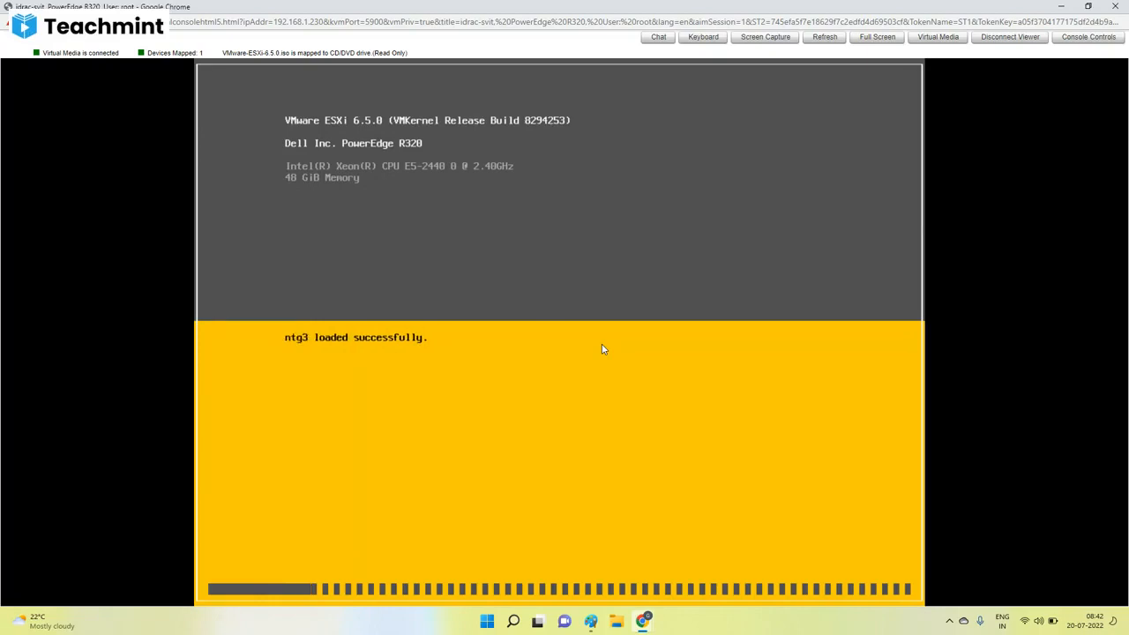
Switch to the Teachmint class and open the list of participants.
click(643, 621)
click(558, 586)
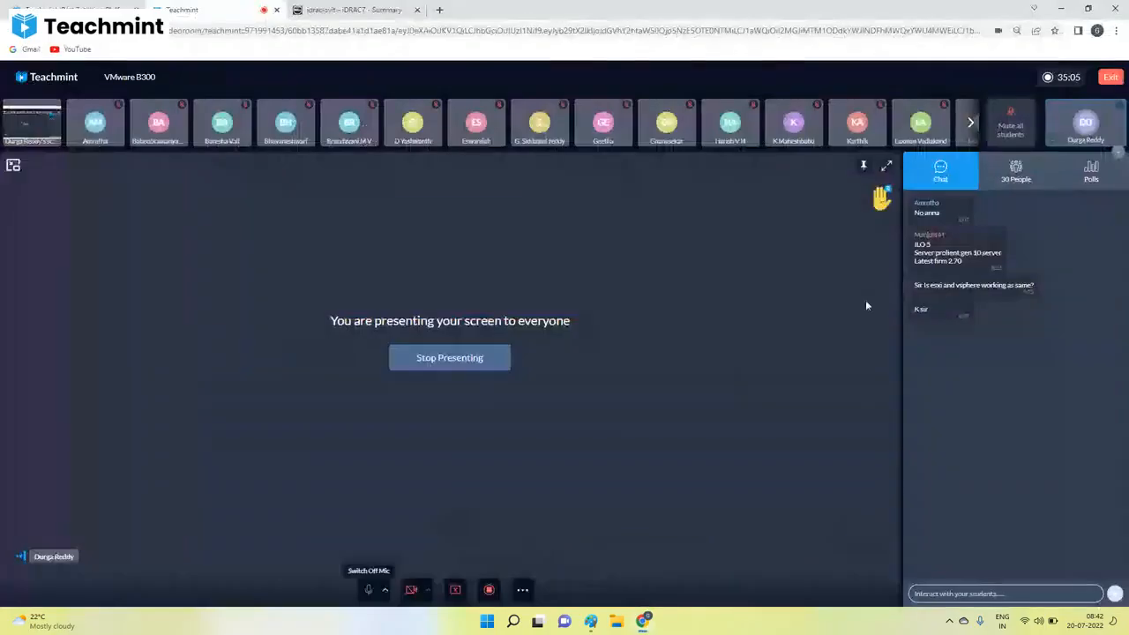
click(1018, 181)
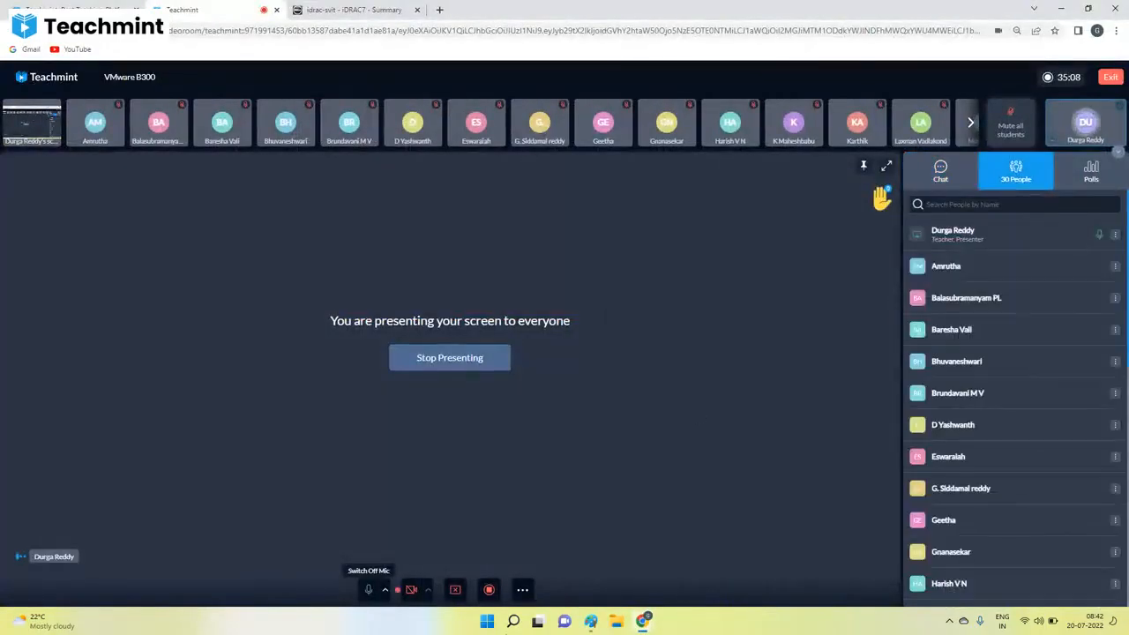
Return to the virtual console, continue past the ESXi 6.5.0 welcome screen and accept the End User License Agreement.
mouse_move(636, 629)
click(749, 588)
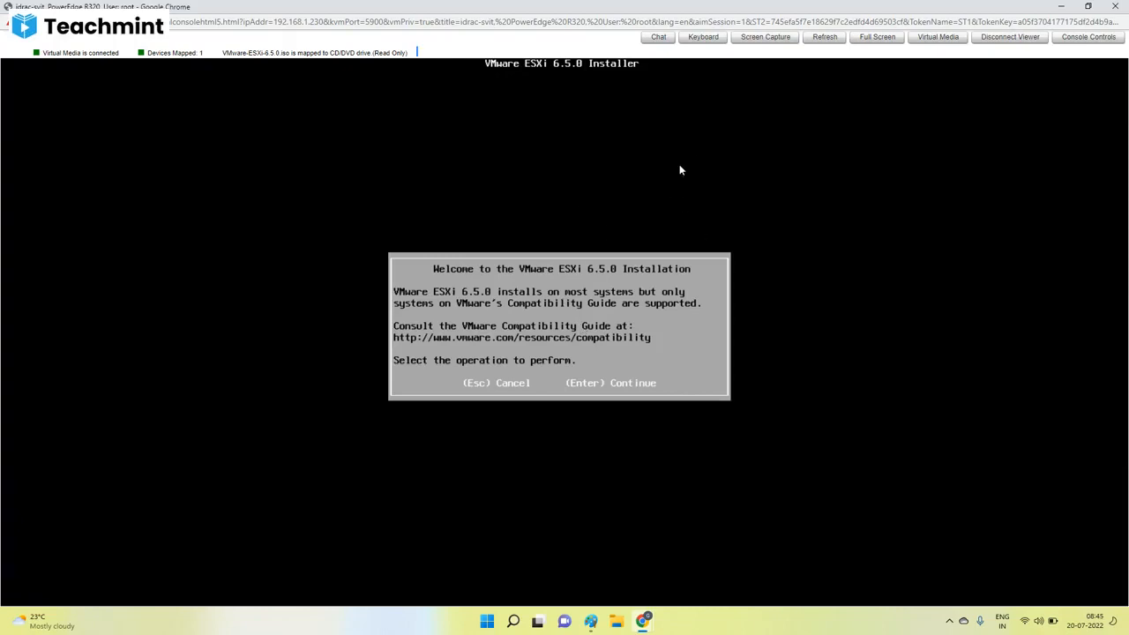
key(Return)
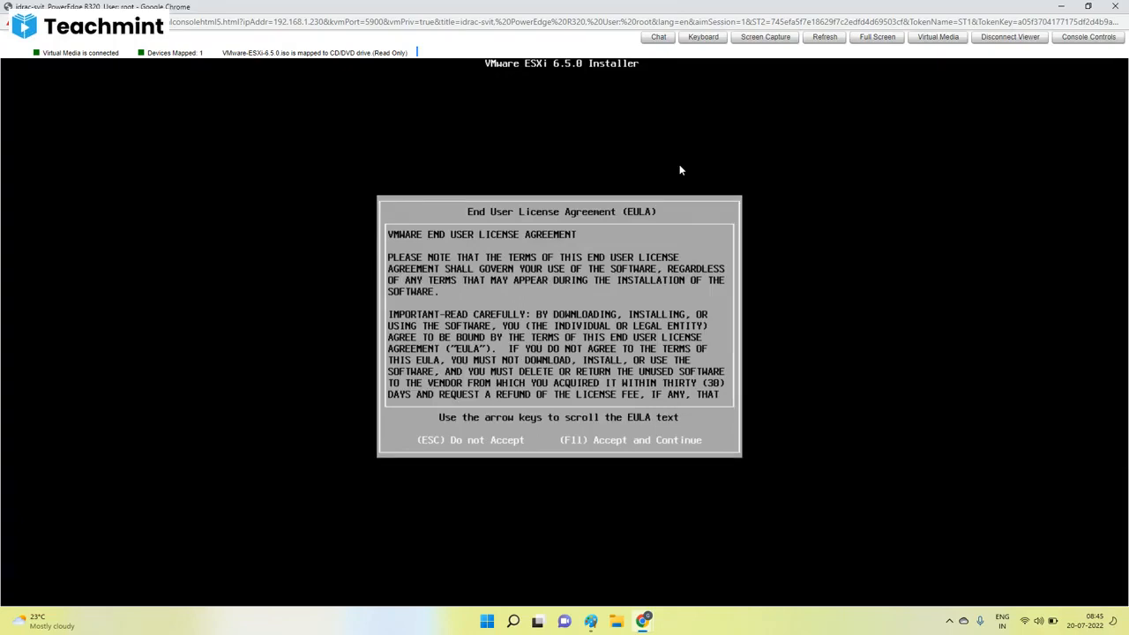
key(F11)
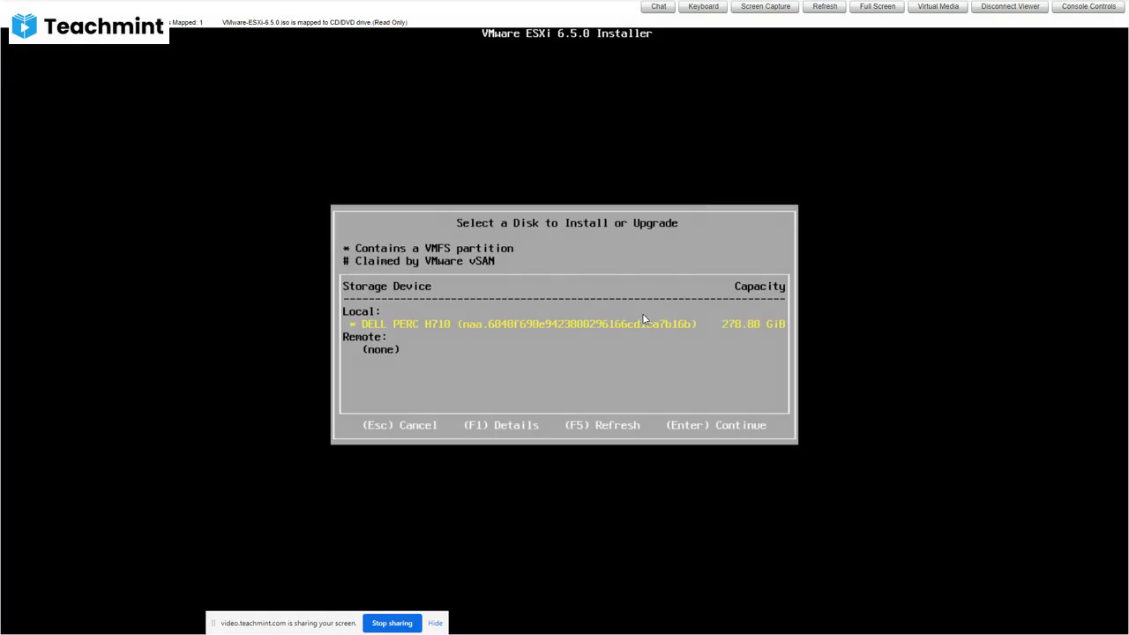
Choose the local DELL PERC H710 disk and the option to install ESXi and overwrite the VMFS datastore.
key(Return)
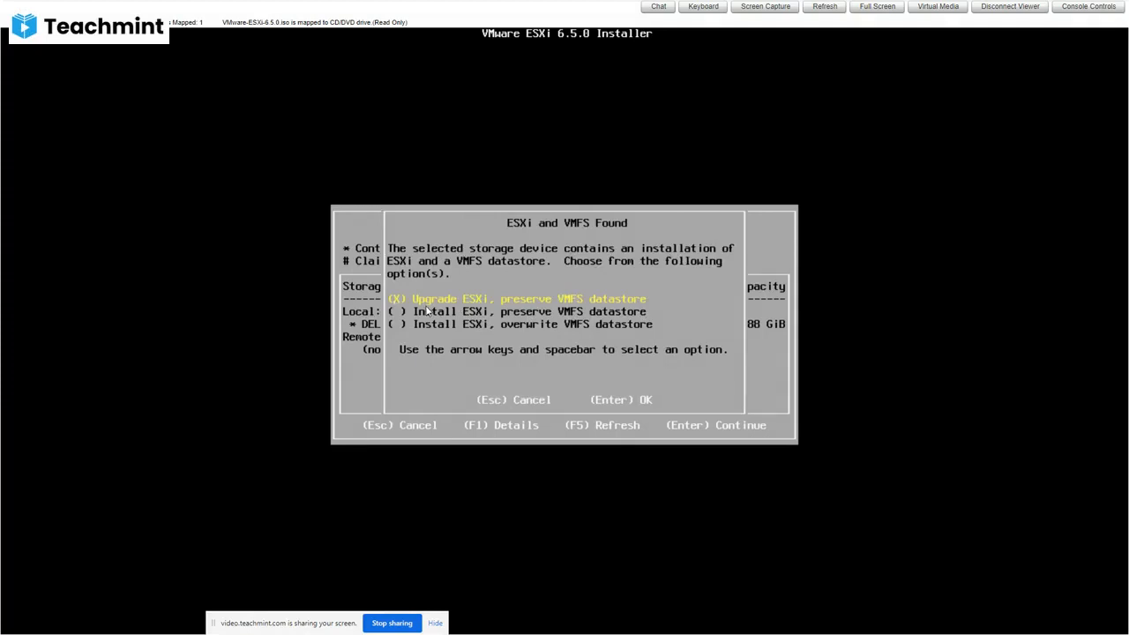
key(Down)
key(Down)
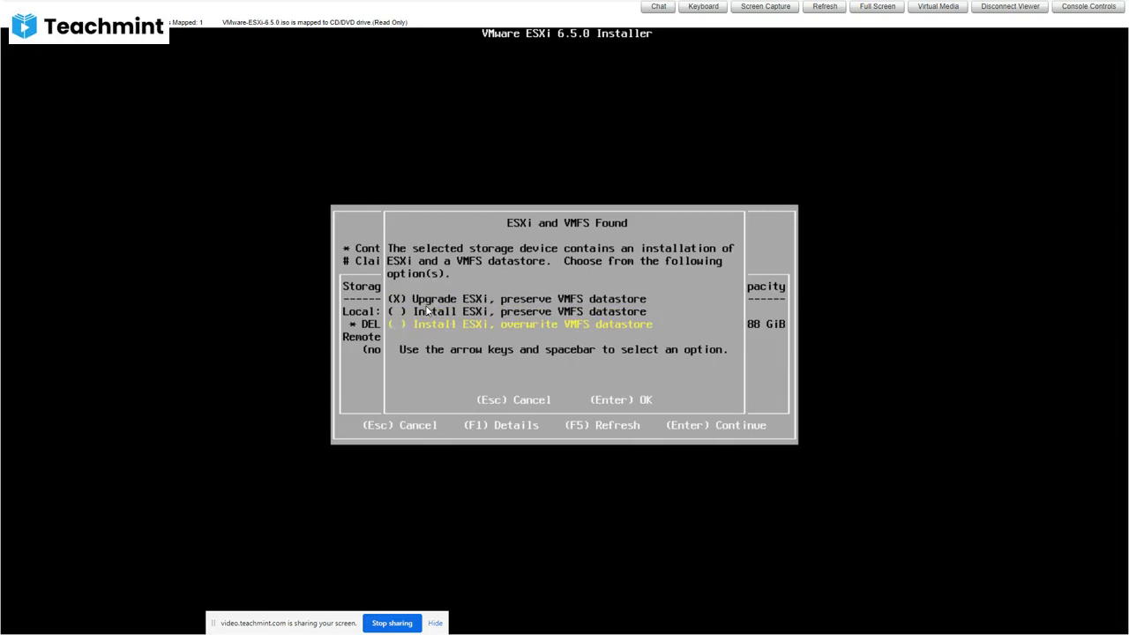
key(space)
key(Return)
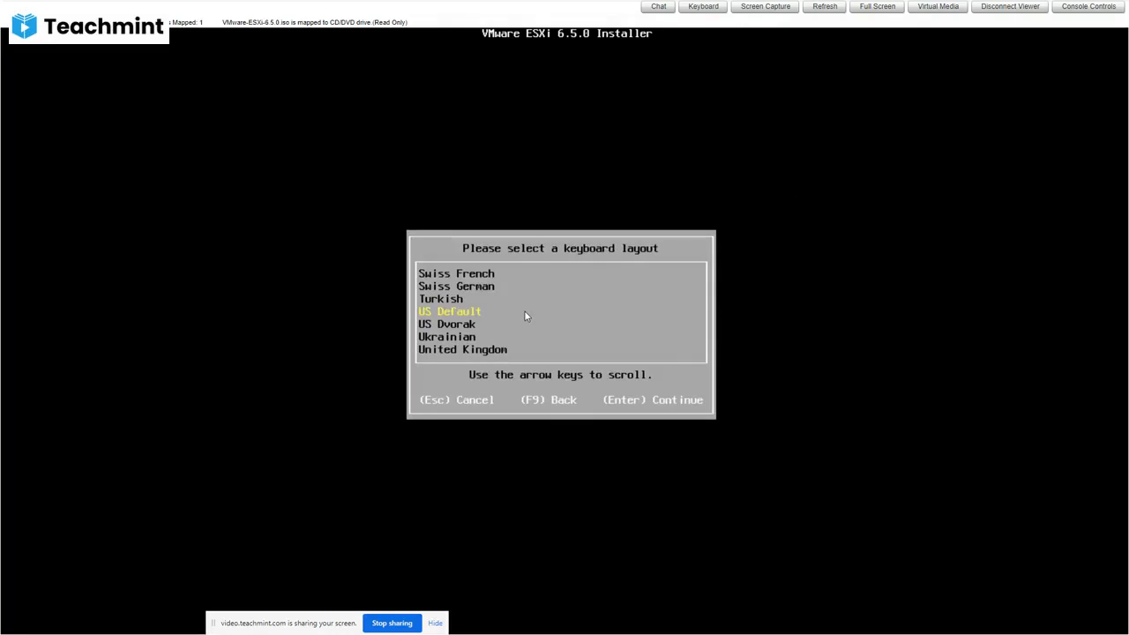
Accept the US Default keyboard layout, then enter and confirm the root password.
key(Return)
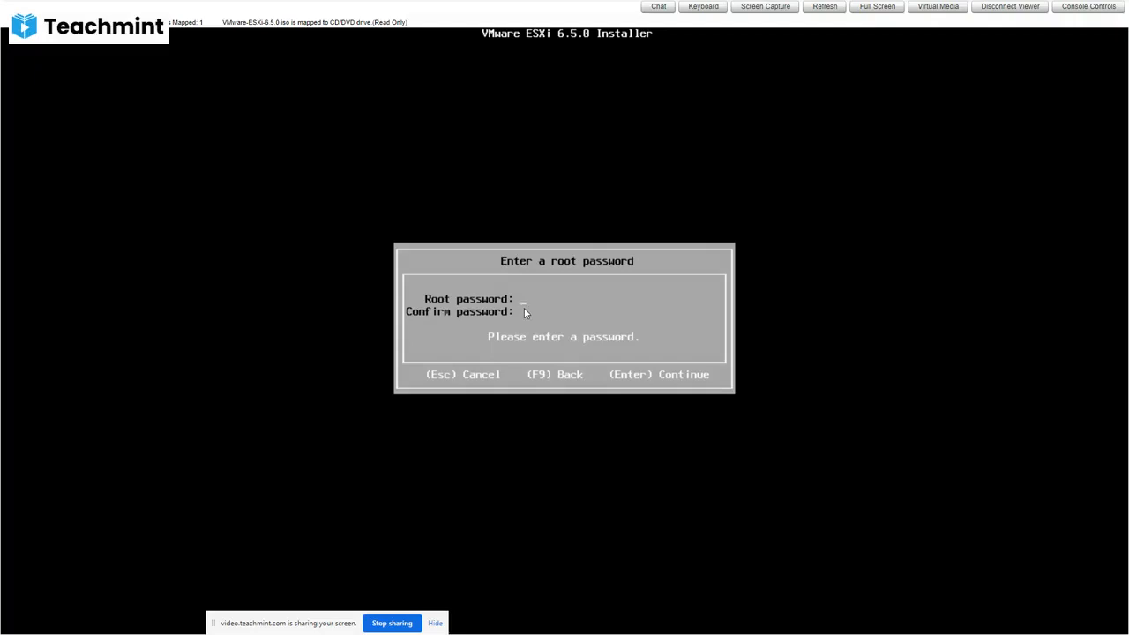
text(a)
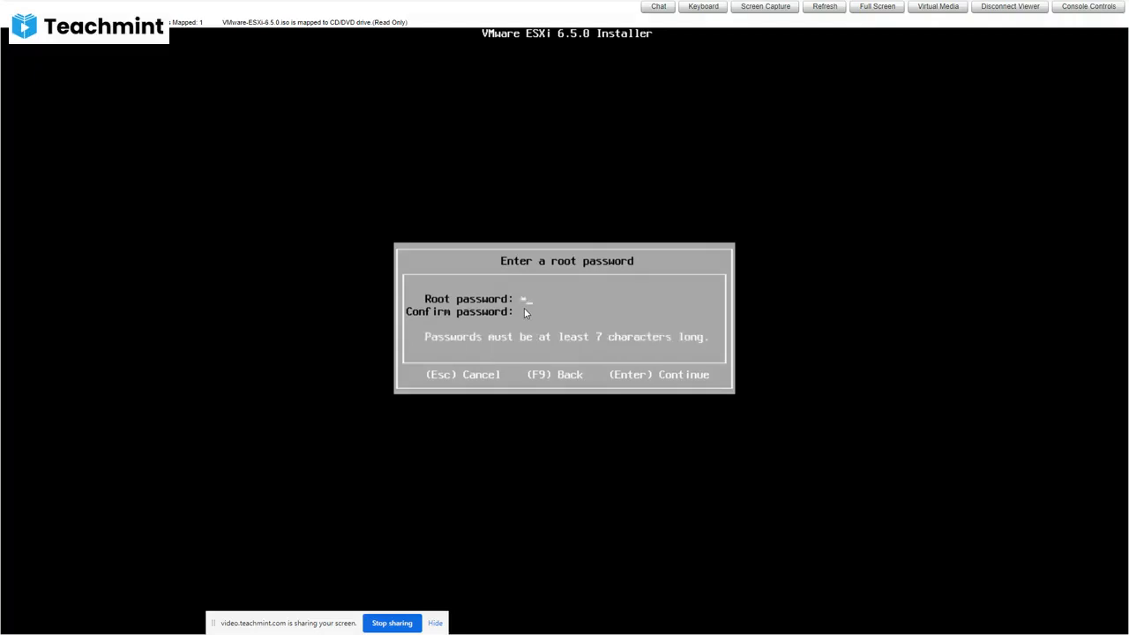
text(*******)
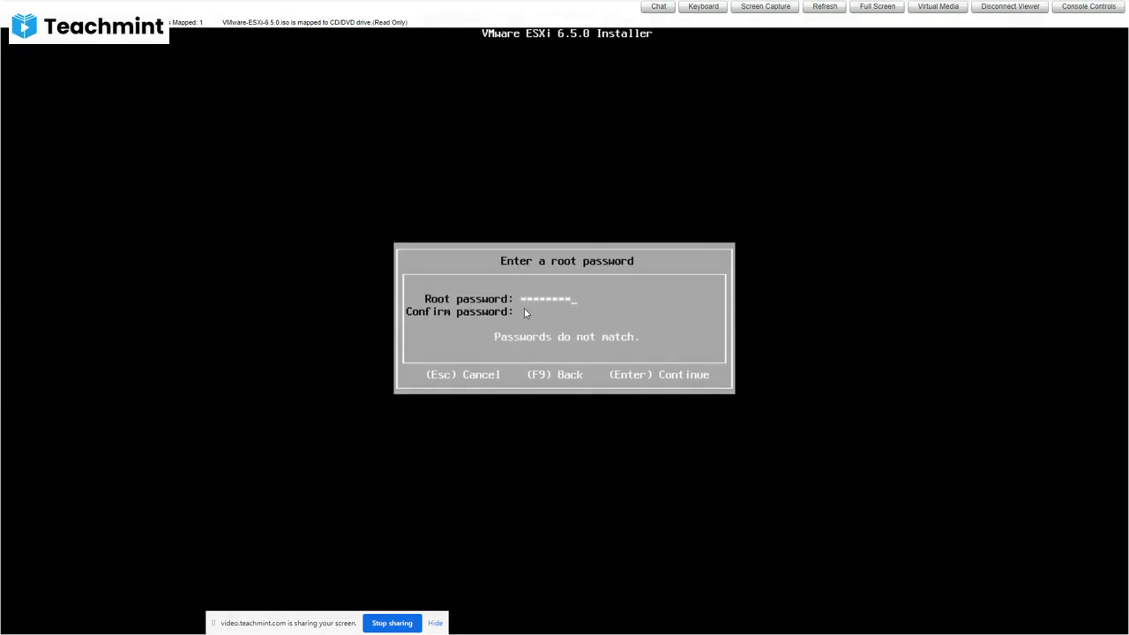
text(***)
text(3)
key(Return)
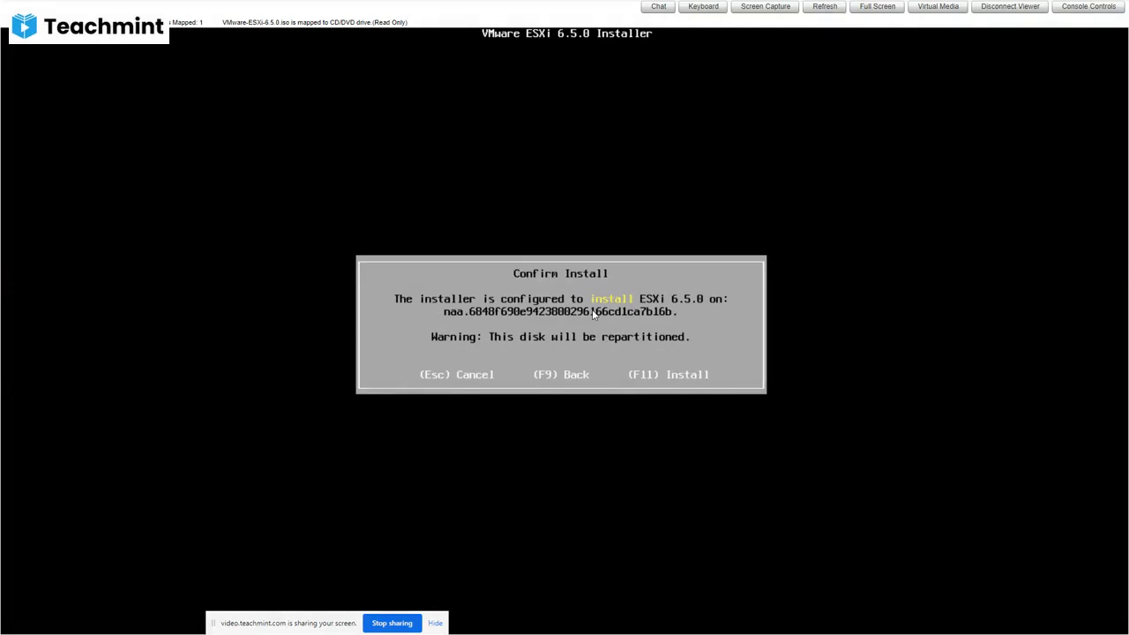
Confirm the installation of ESXi 6.5.0 on the selected disk, allowing it to be repartitioned.
key(F11)
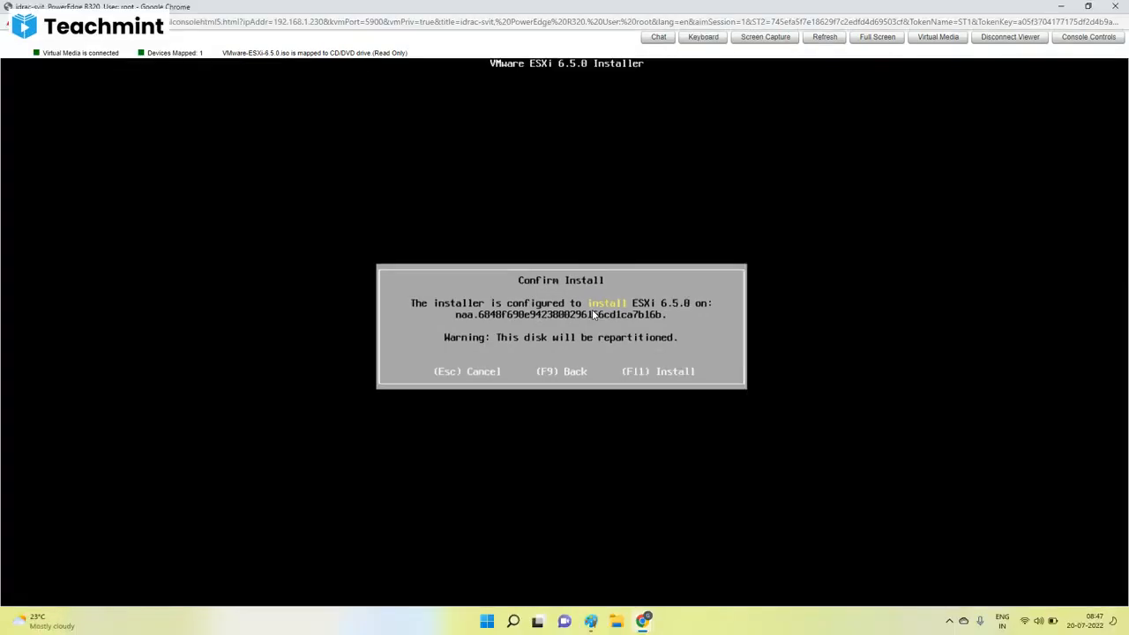
key(F11)
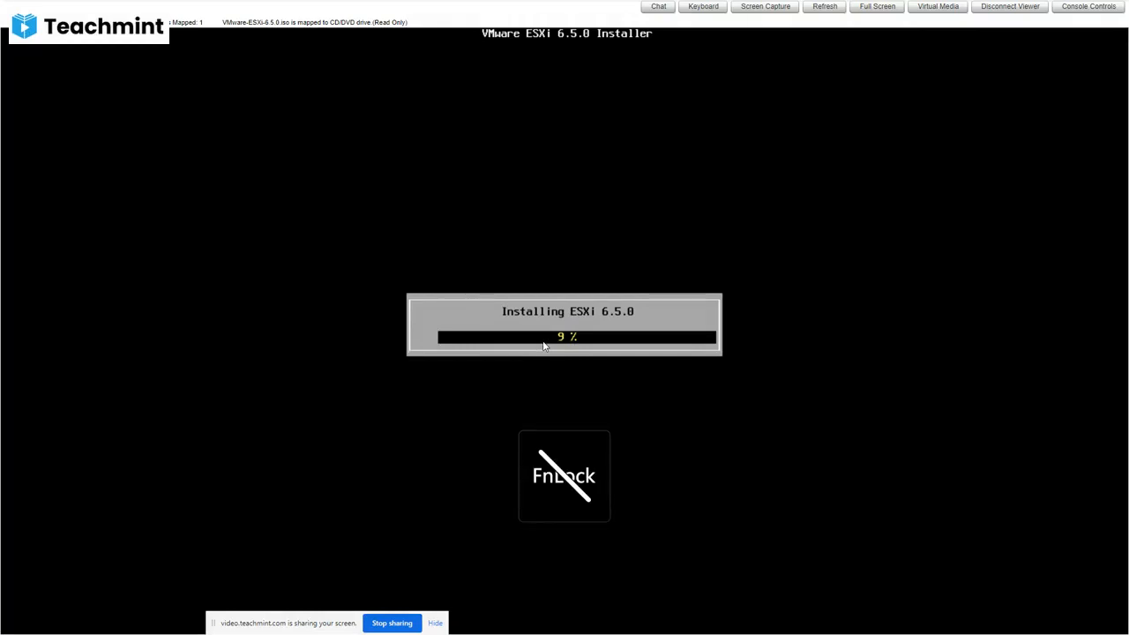
key(fn+Escape)
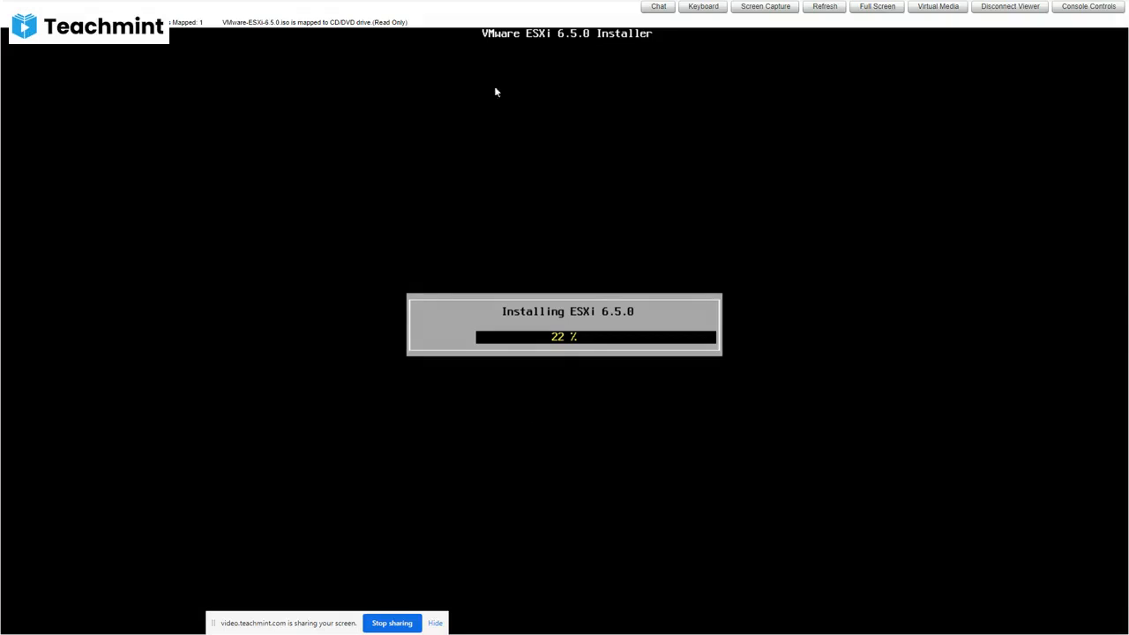
Switch to the Teachmint class, open its chat, and return to the iDRAC virtual console.
click(567, 39)
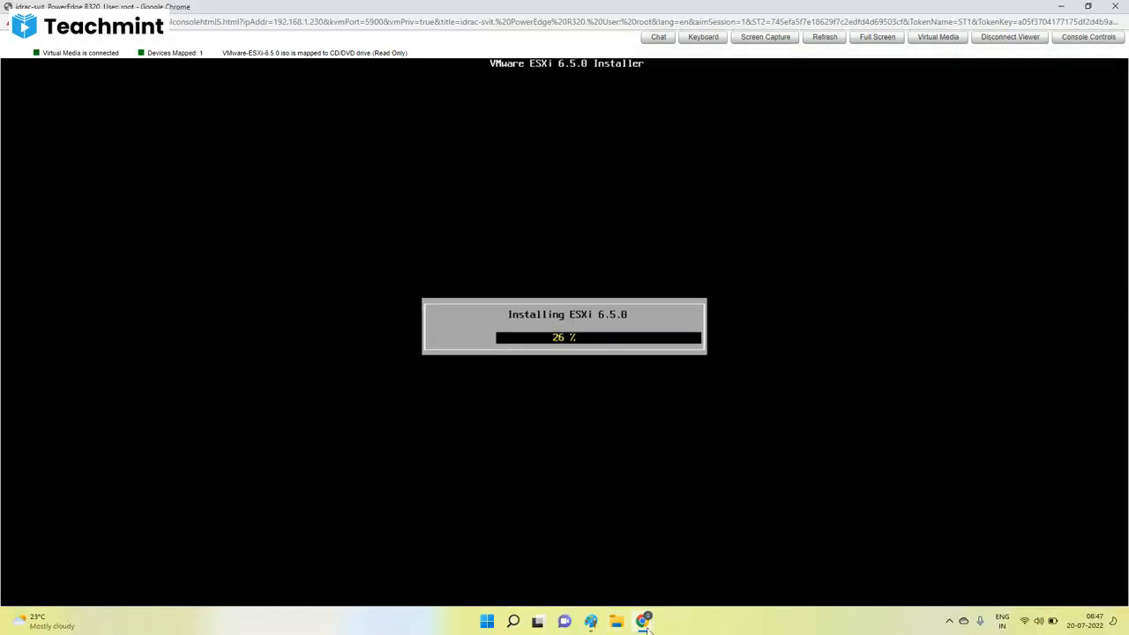
mouse_move(646, 626)
click(524, 564)
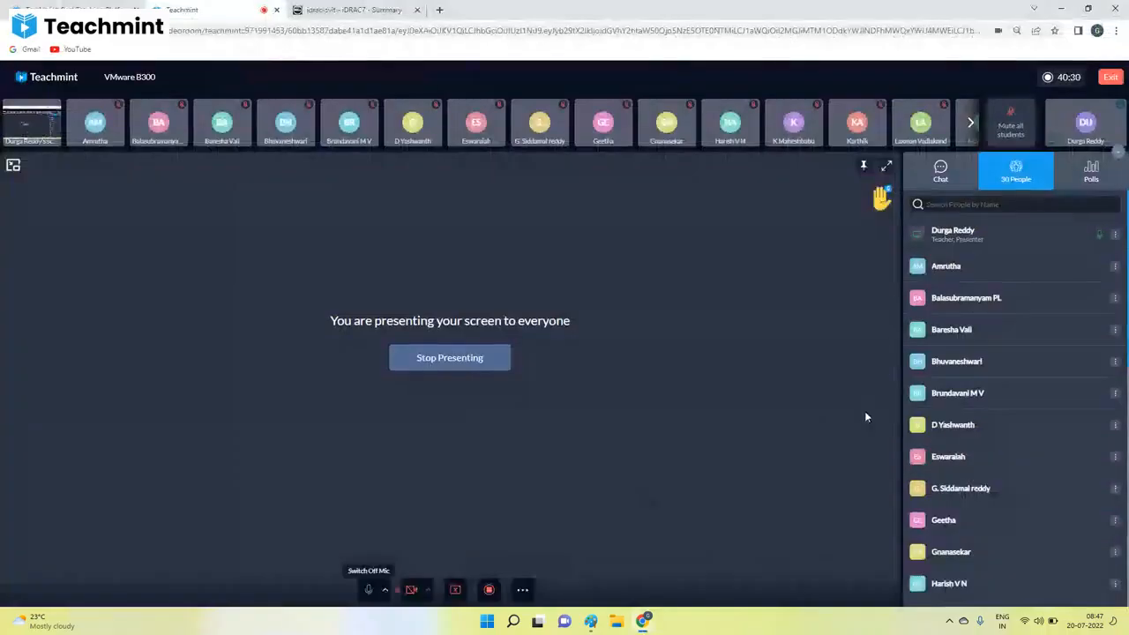
click(969, 171)
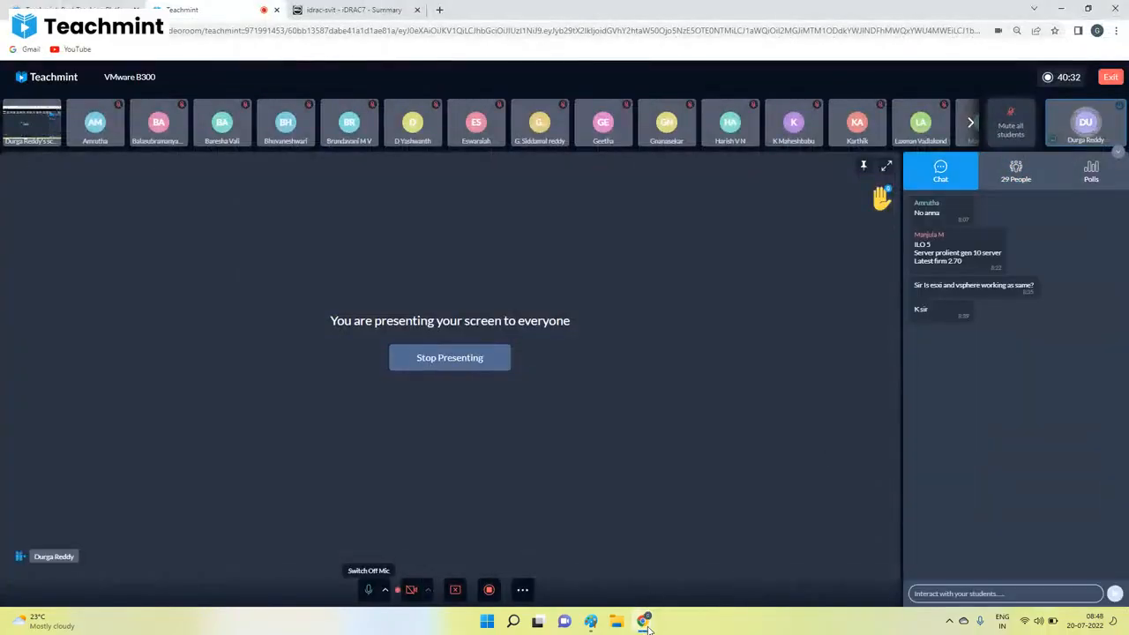
mouse_move(647, 626)
click(750, 573)
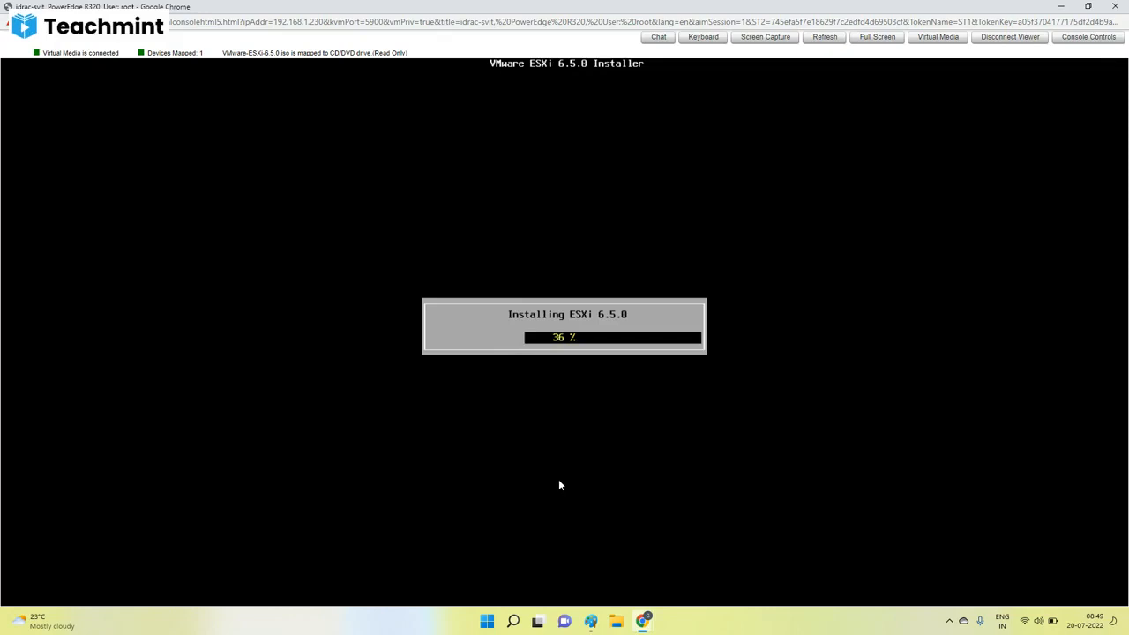
Check the Teachmint class chat again while ESXi installs, and return to the virtual console.
mouse_move(642, 622)
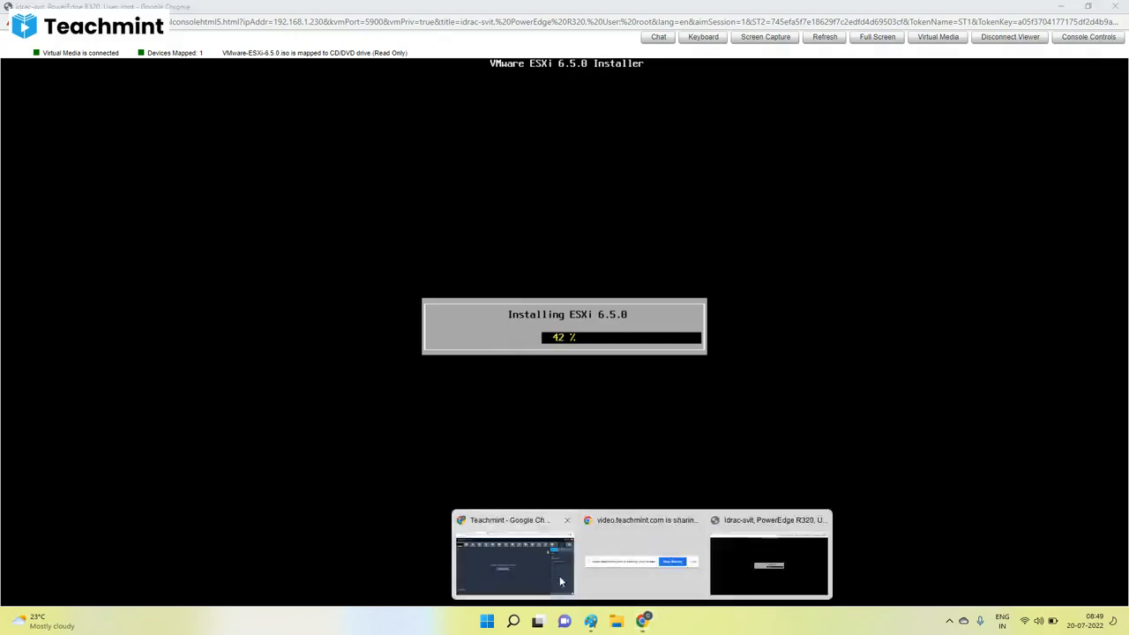
click(565, 573)
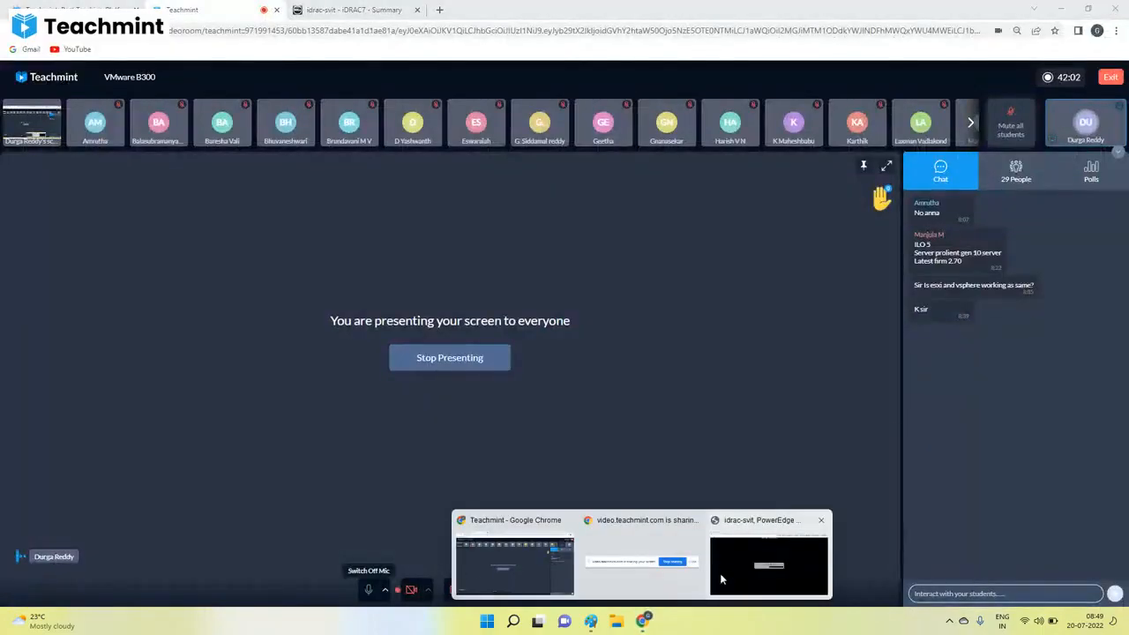
click(730, 573)
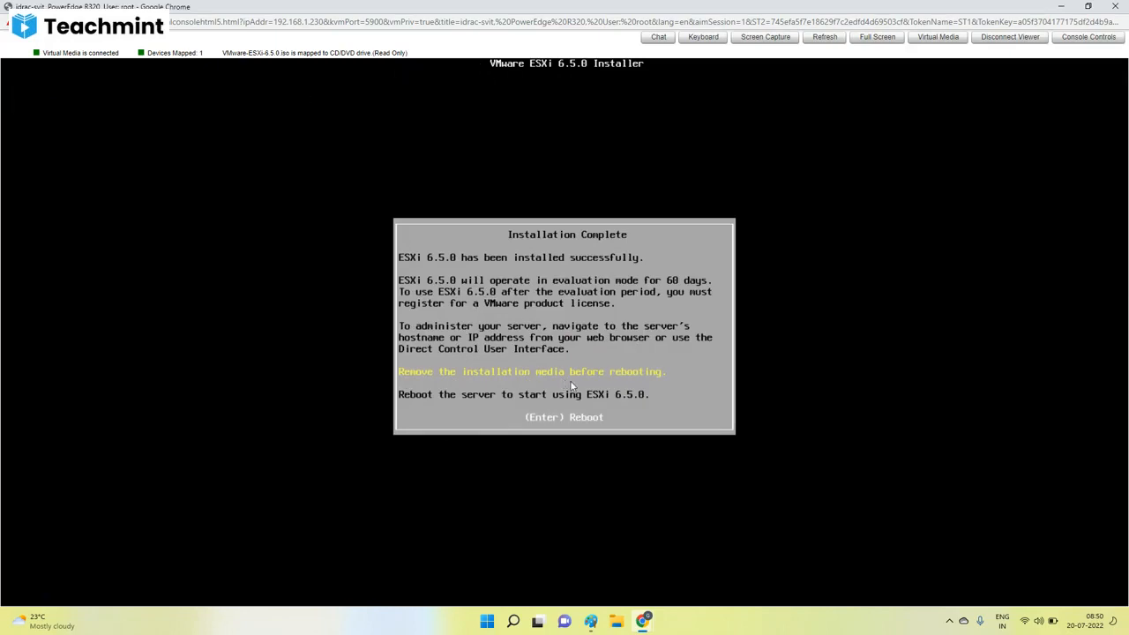
Reboot the server from the Installation Complete screen and check the virtual media mapping.
key(Return)
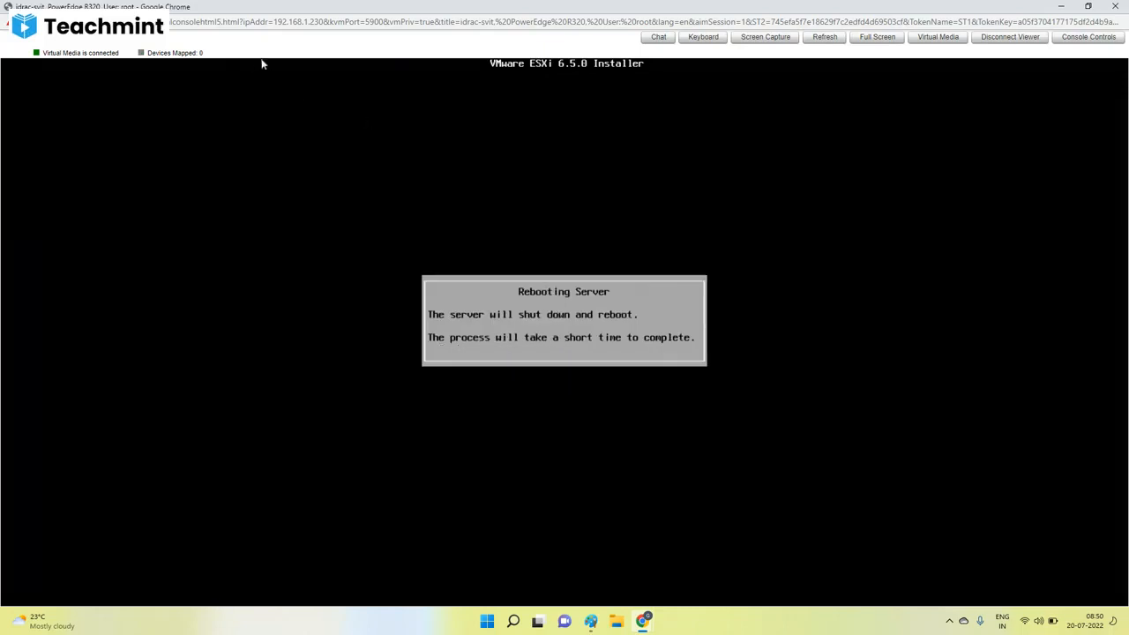
click(936, 38)
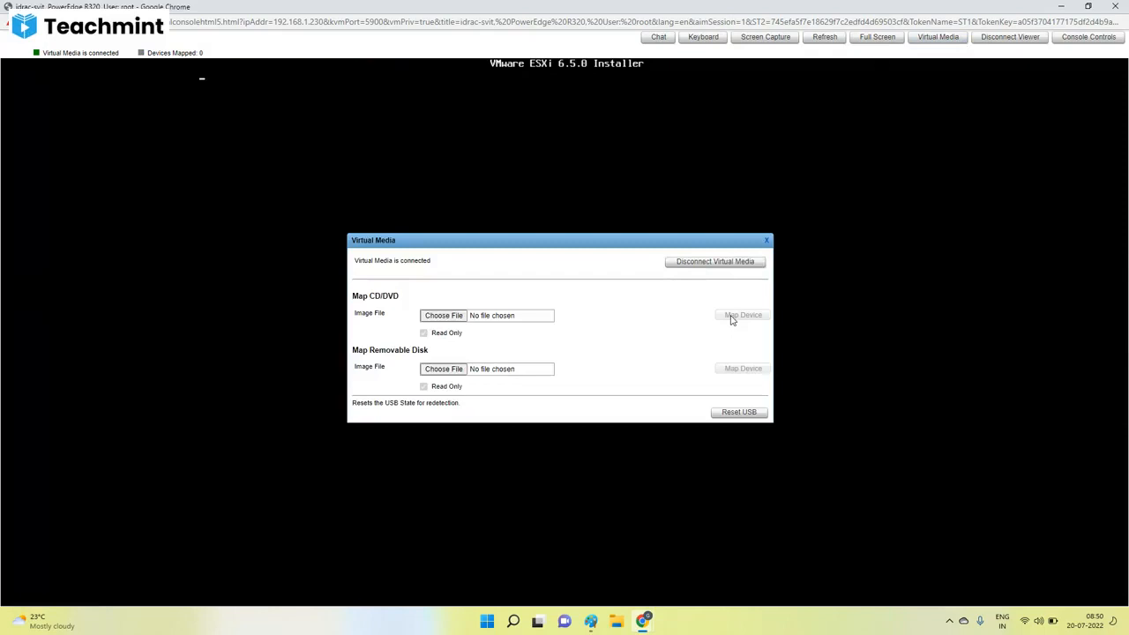
click(766, 240)
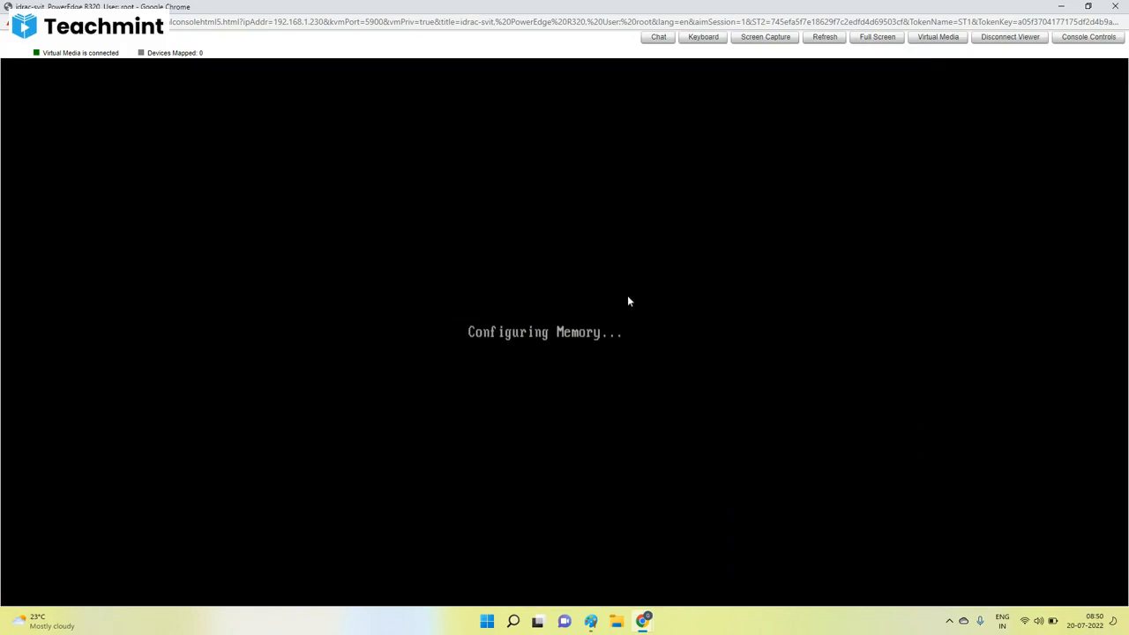
Switch to Paint, add the lines "Install an ESXI OS" and "Assign an IPaddress" below the diagram, and return to the virtual console.
click(593, 624)
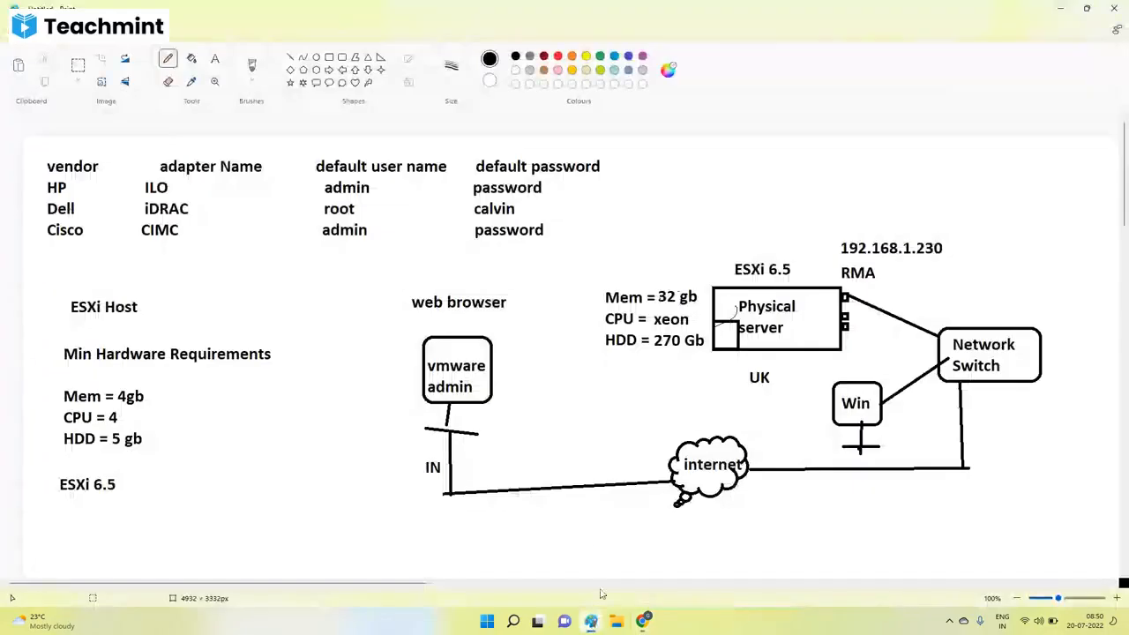
scroll(361, 391, down, 3)
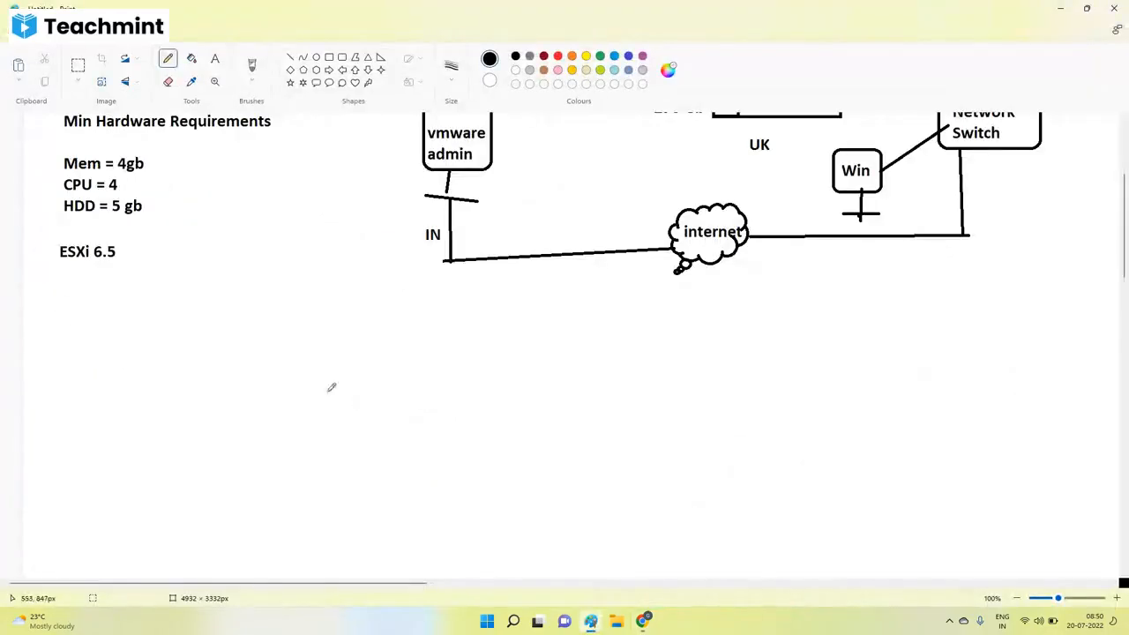
click(215, 60)
drag(70, 342, 675, 548)
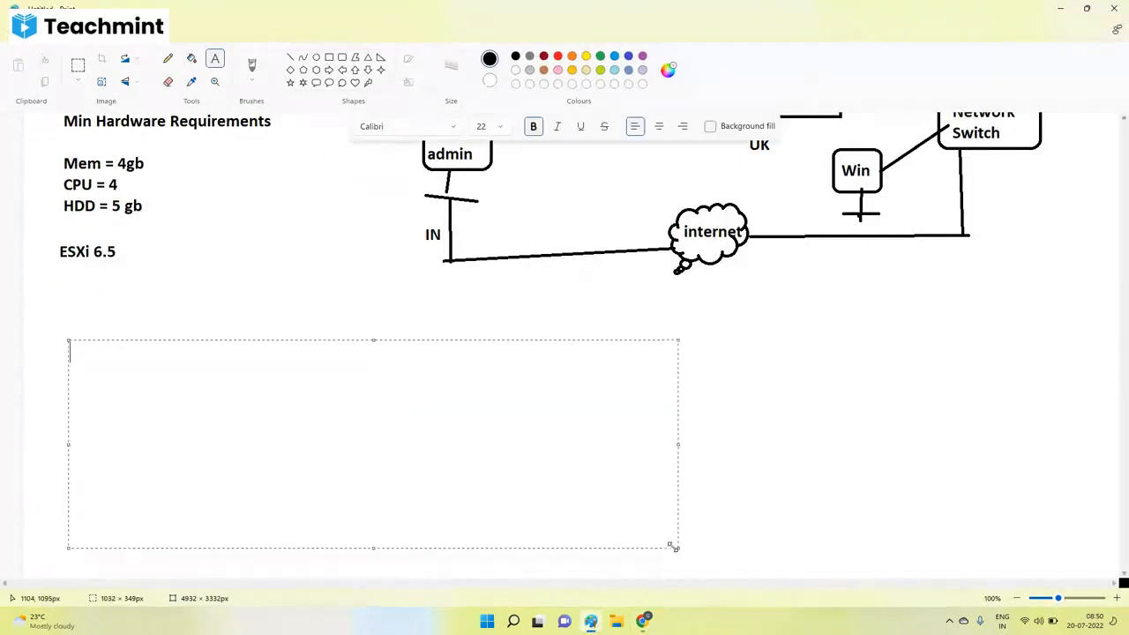
text(Install an ESXI)
text(OS)
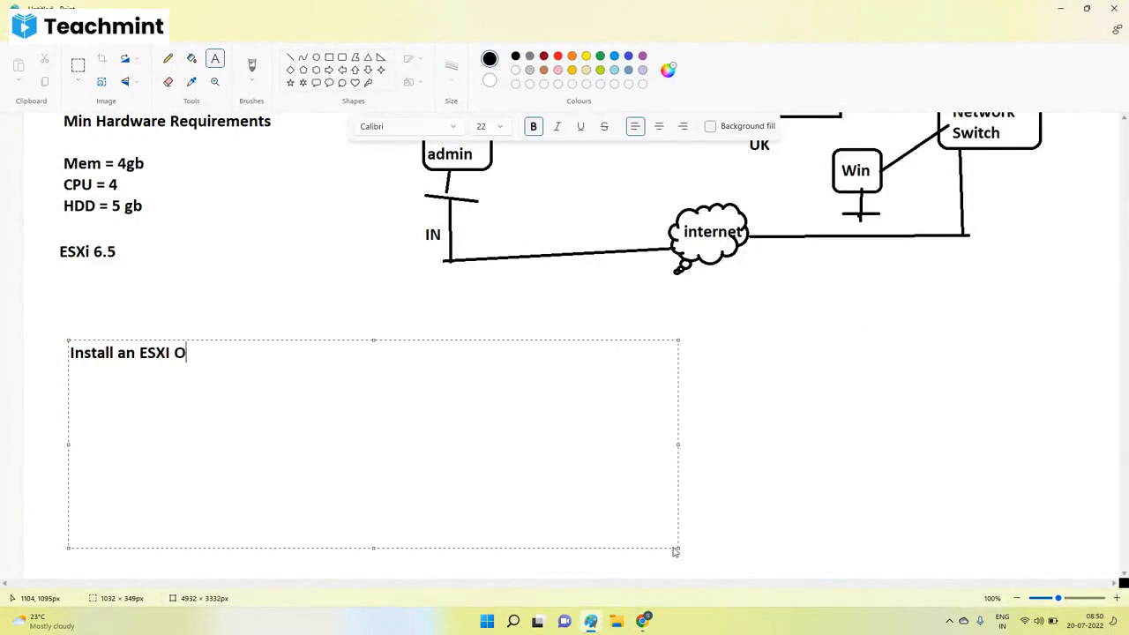
key(Return)
text(Assign an IPaddress)
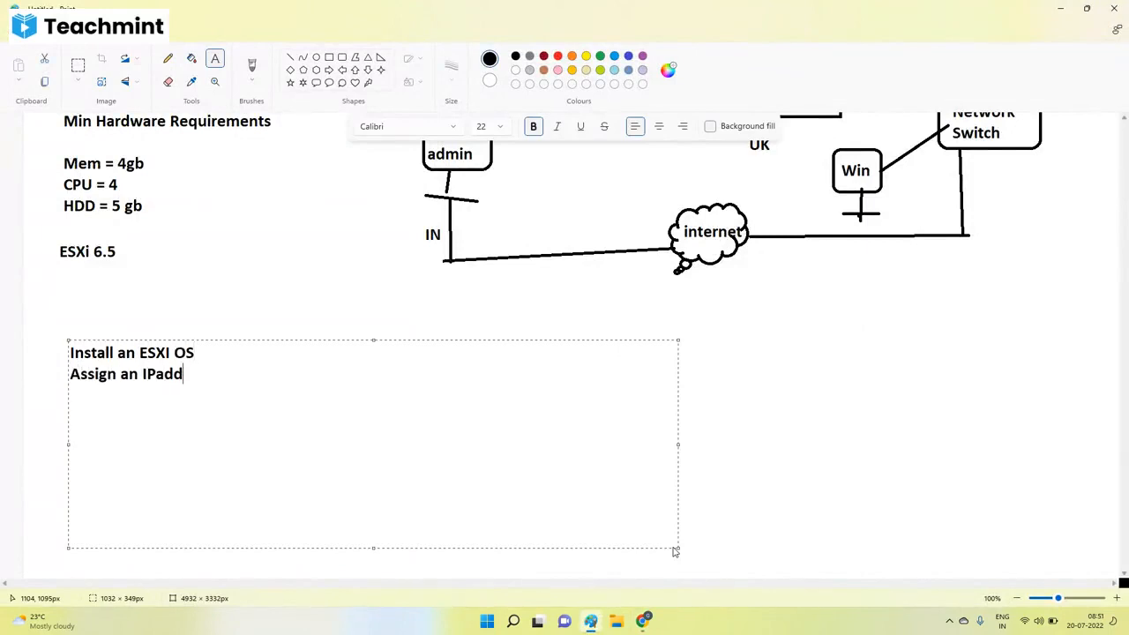
key(Return)
click(769, 404)
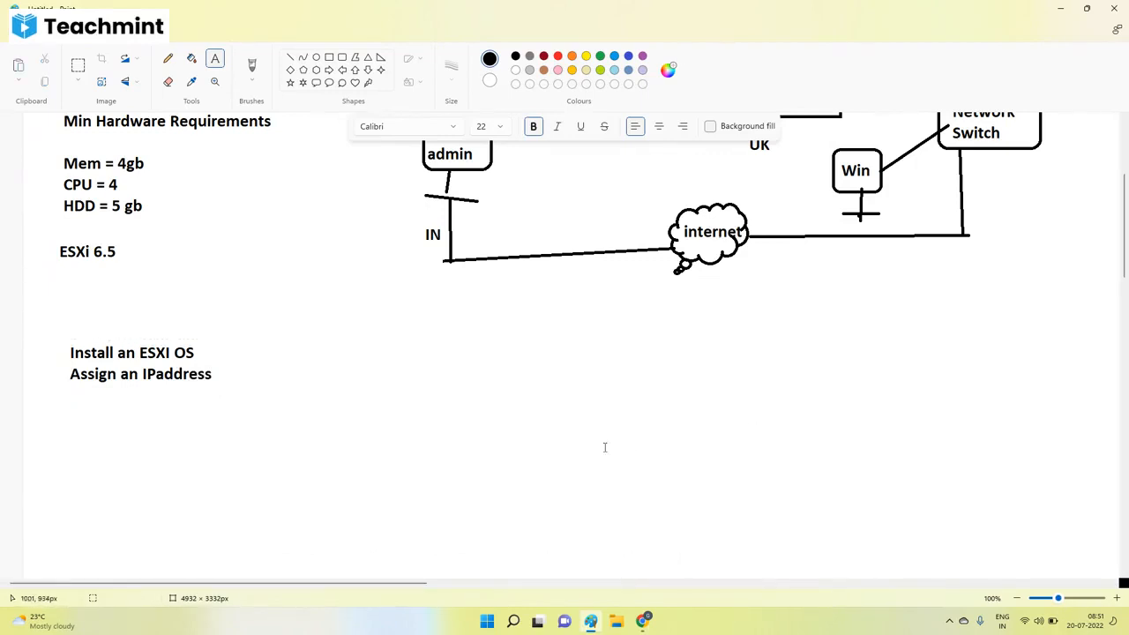
mouse_move(653, 620)
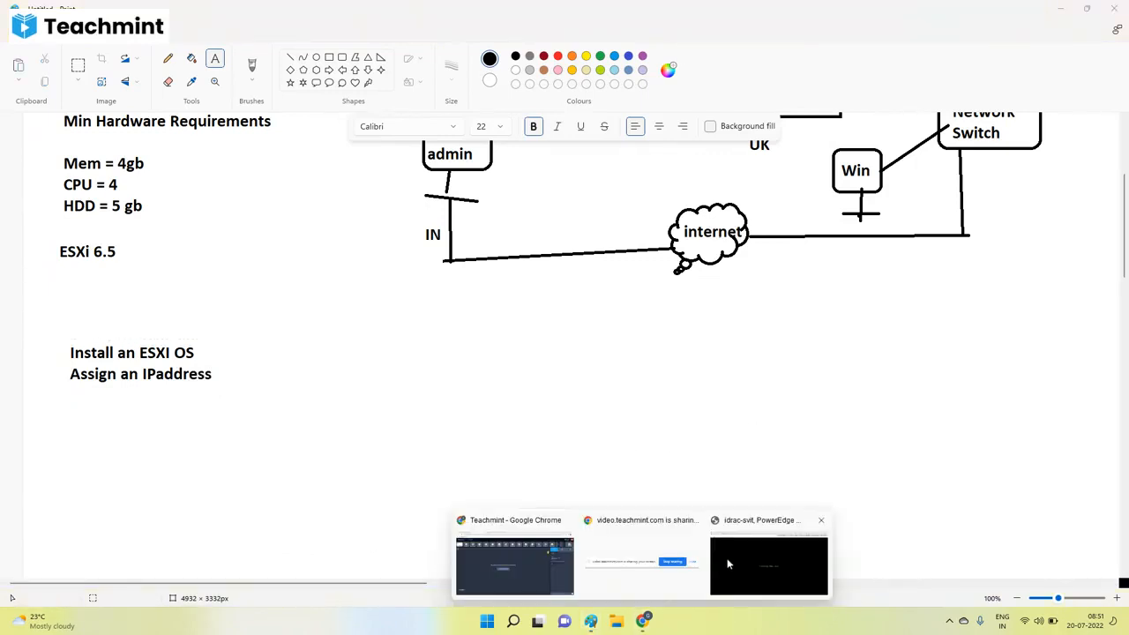
click(729, 563)
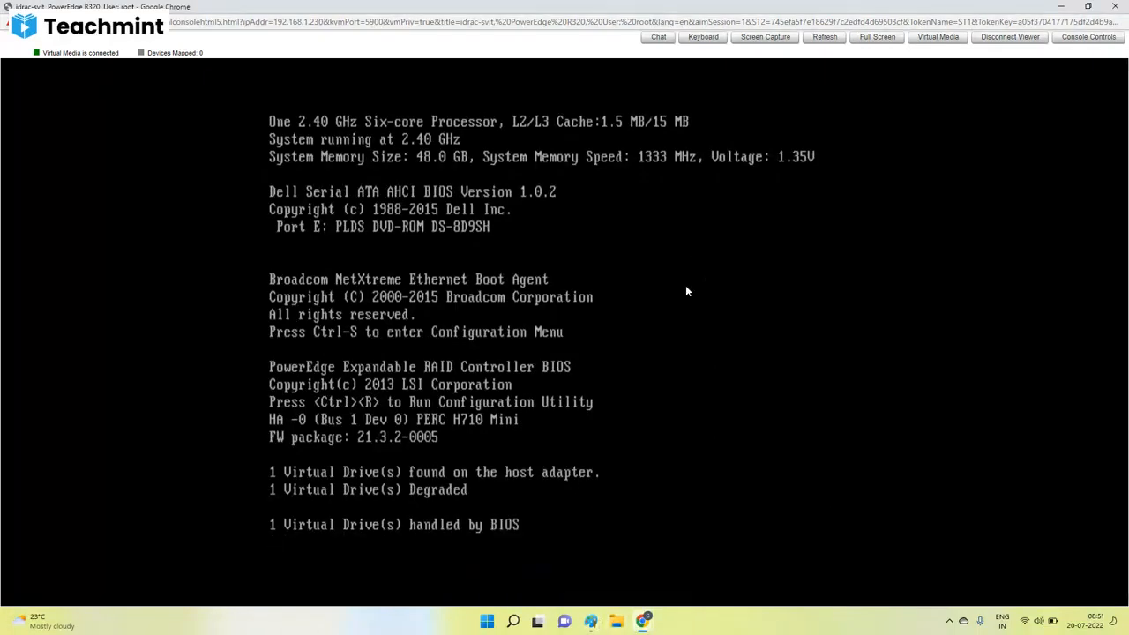
Review the server diagram and the two-line note in Paint, and return to the virtual console.
click(592, 620)
scroll(826, 252, up, 3)
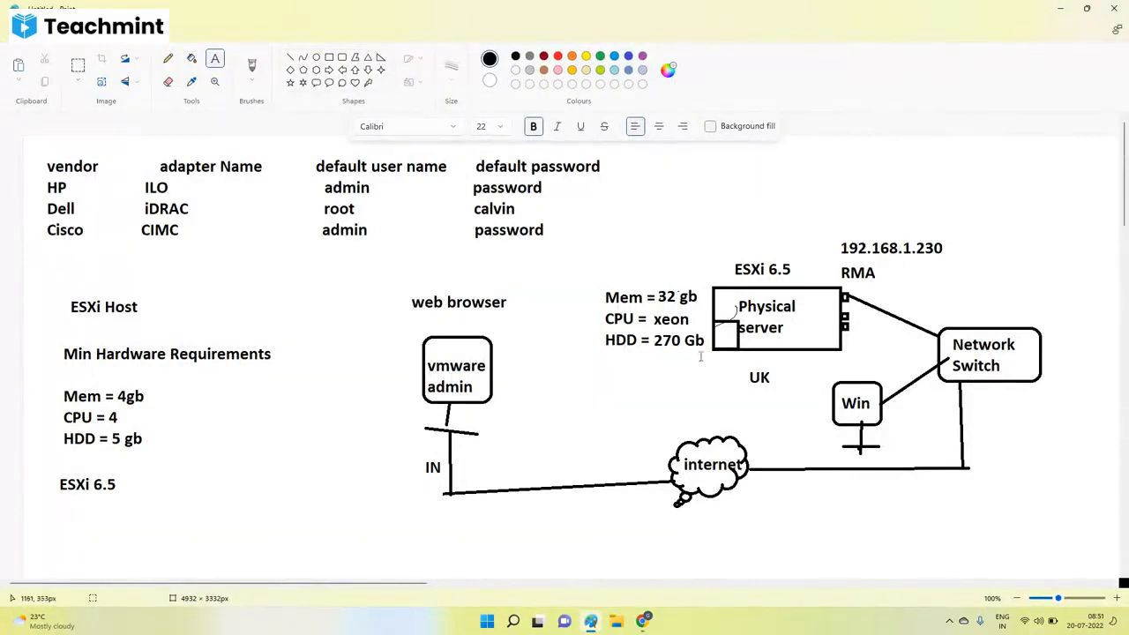
scroll(608, 457, down, 4)
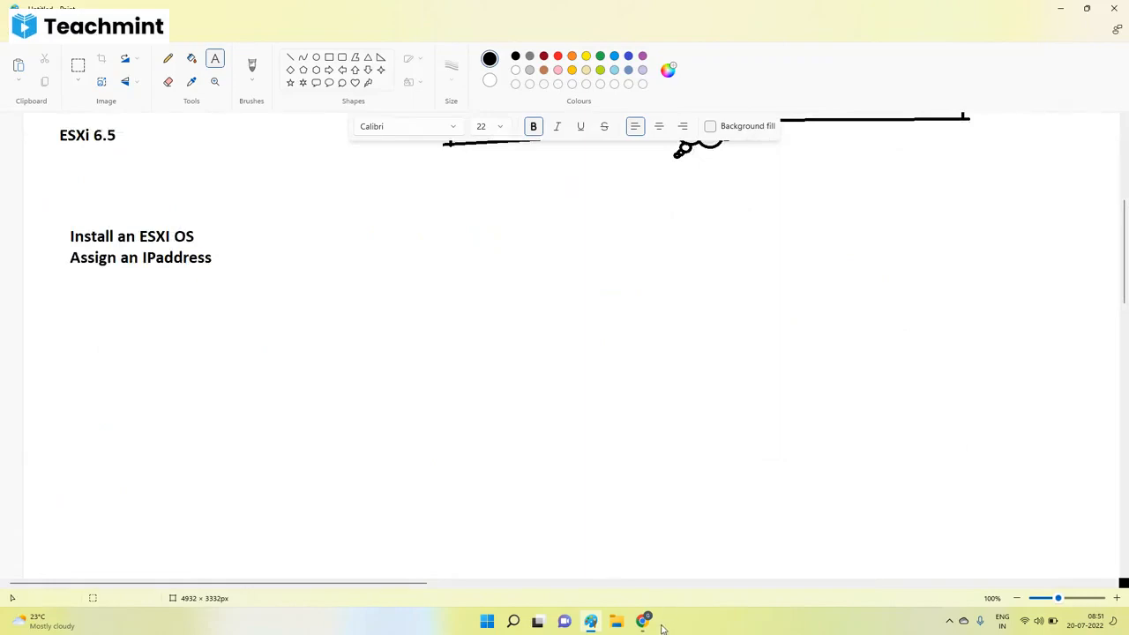
mouse_move(644, 619)
click(734, 555)
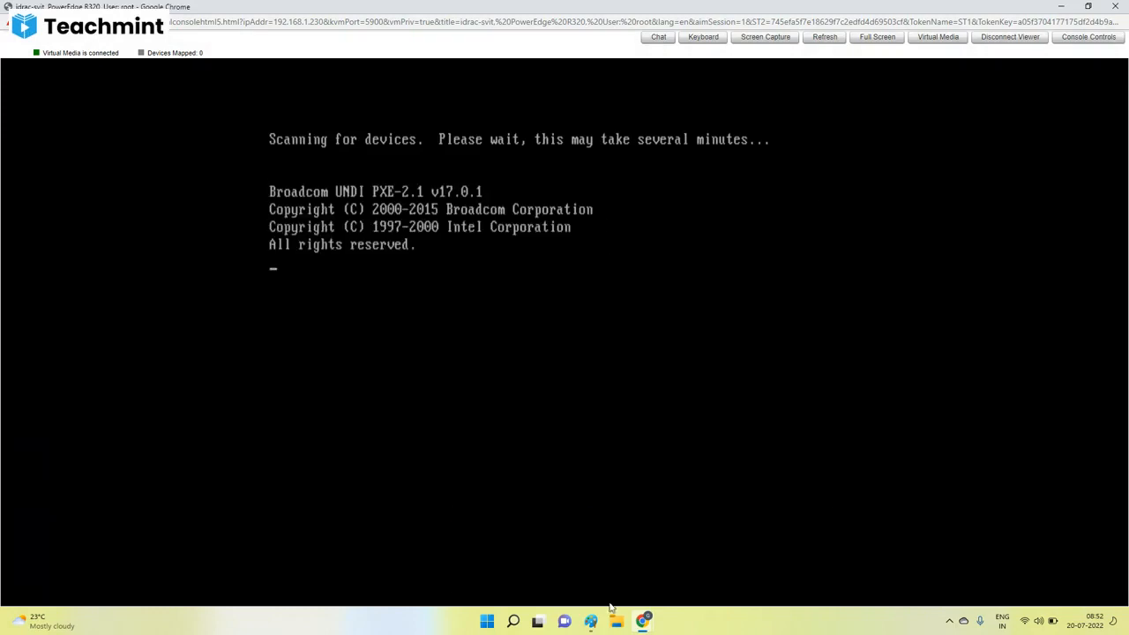
Look at the Teachmint class and return to the virtual console, closing the File Explorer window opened over it.
mouse_move(650, 630)
click(559, 593)
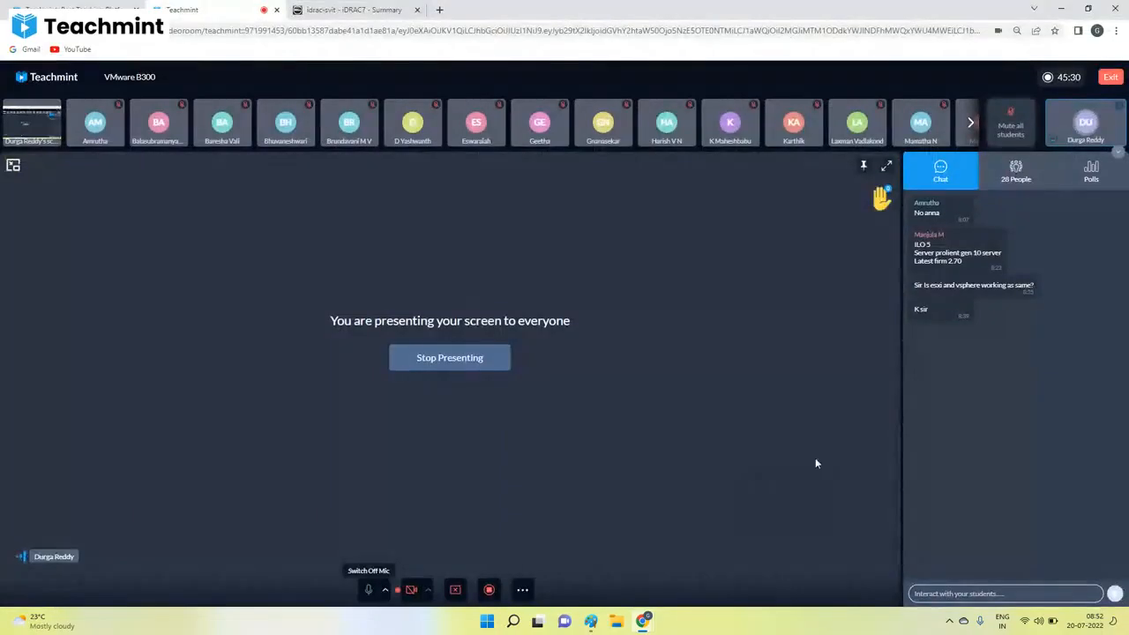
mouse_move(646, 622)
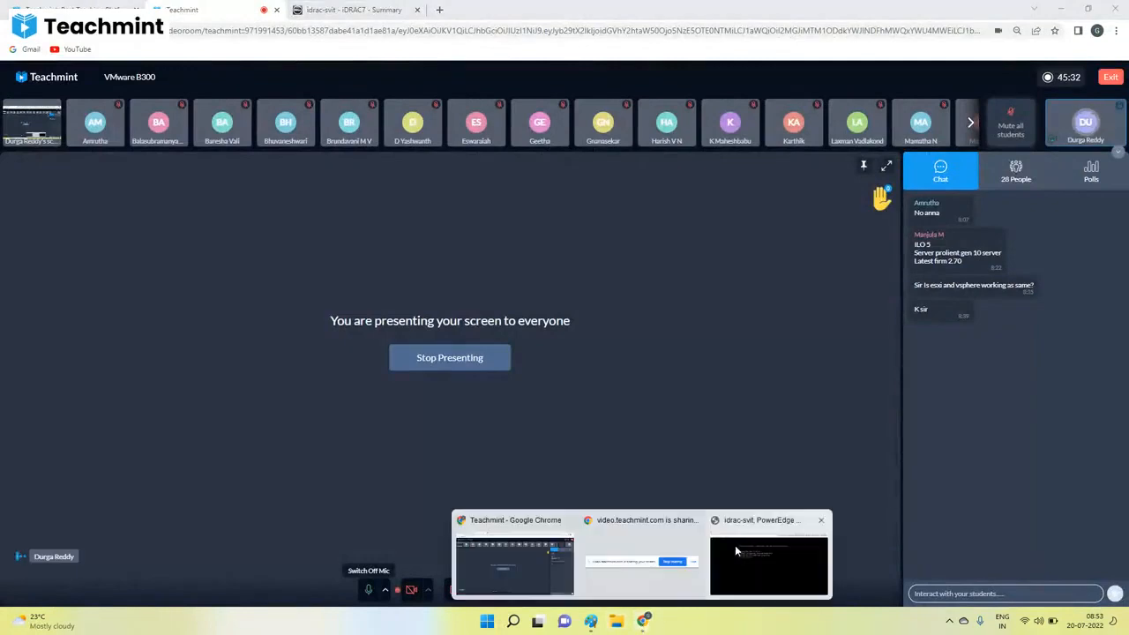
click(739, 549)
key(super+e)
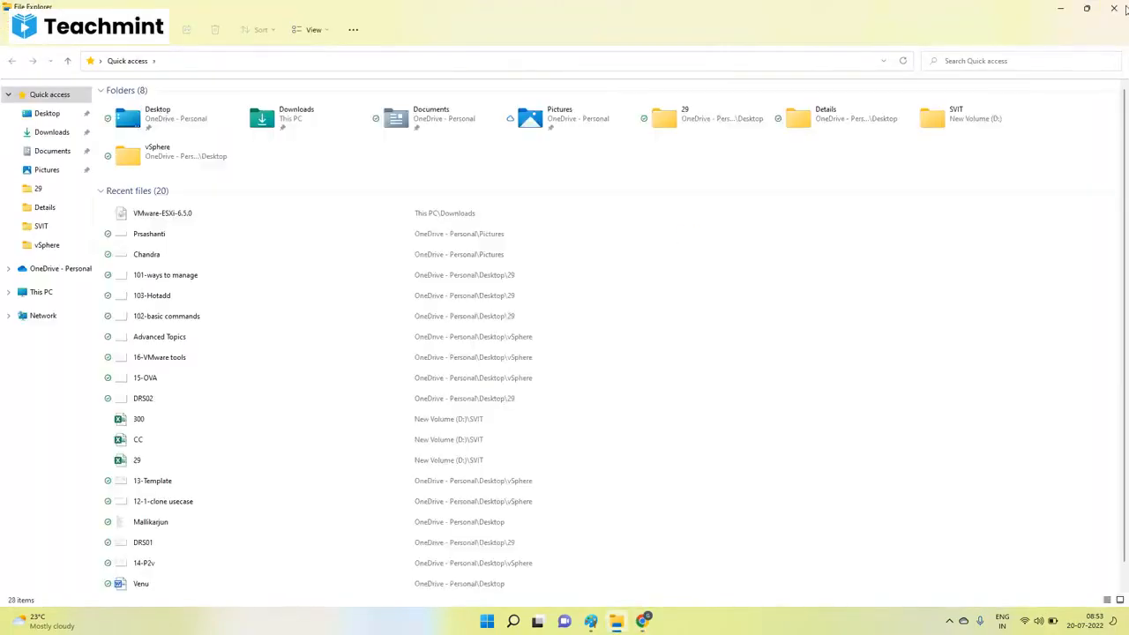
click(1119, 7)
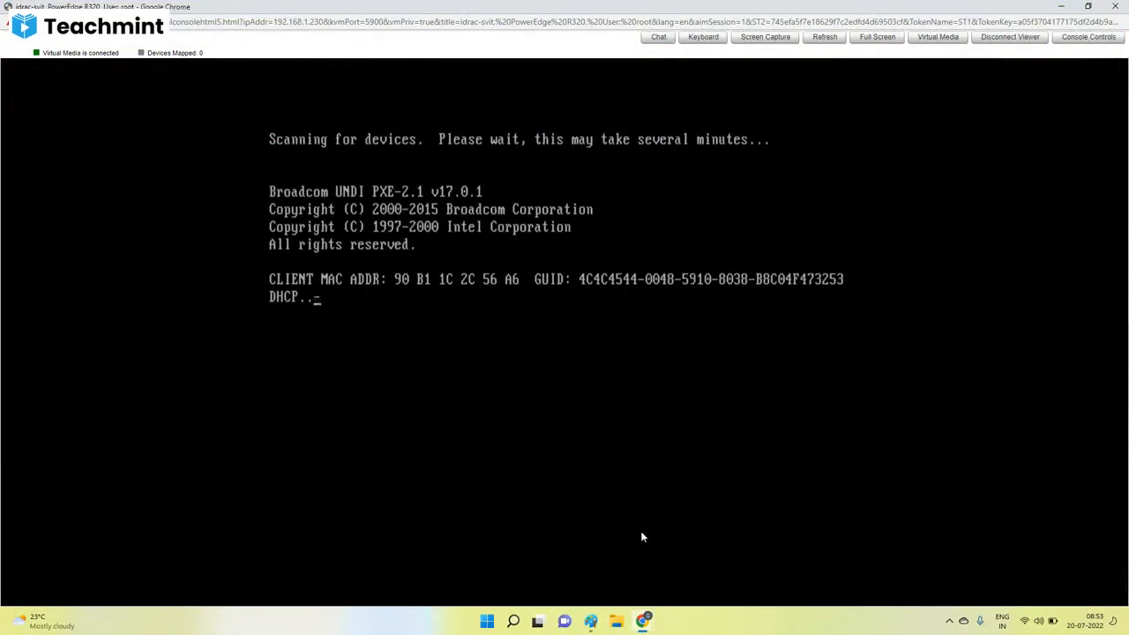
Switch to the iDRAC web interface, open the server's Power / Thermal page, and check the boot progress in the virtual console.
mouse_move(628, 631)
click(522, 570)
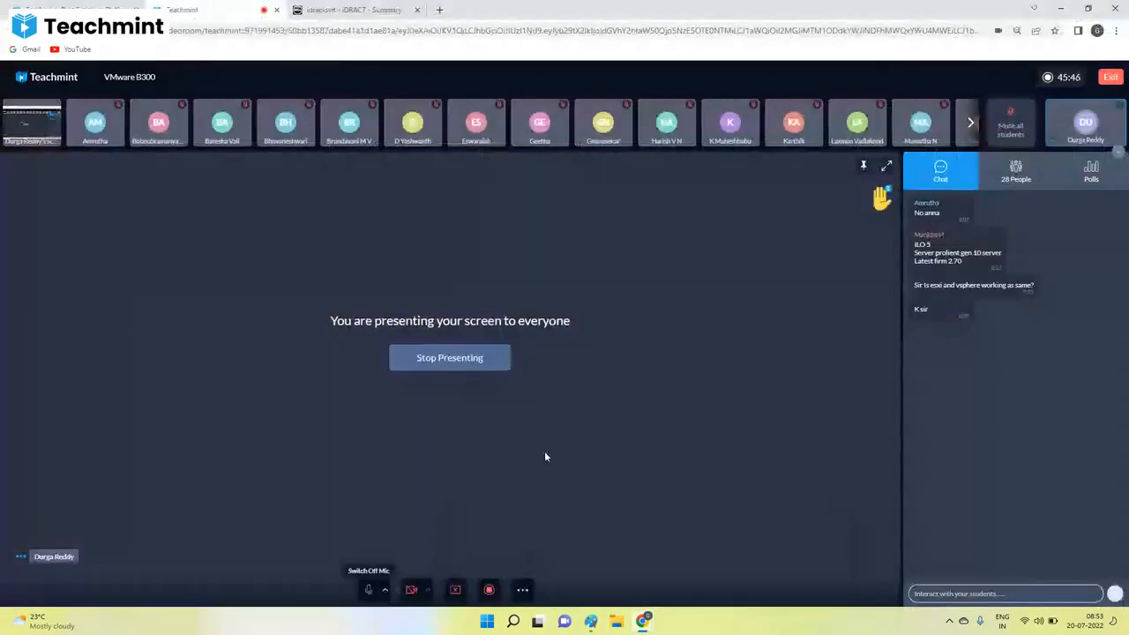
click(353, 10)
click(65, 200)
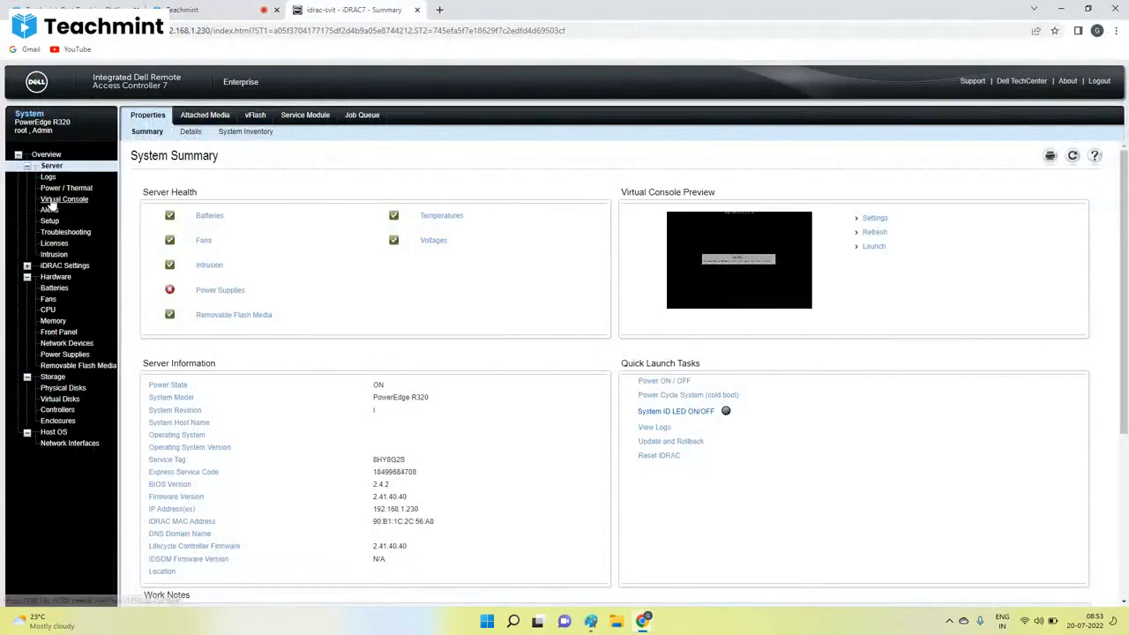
click(92, 188)
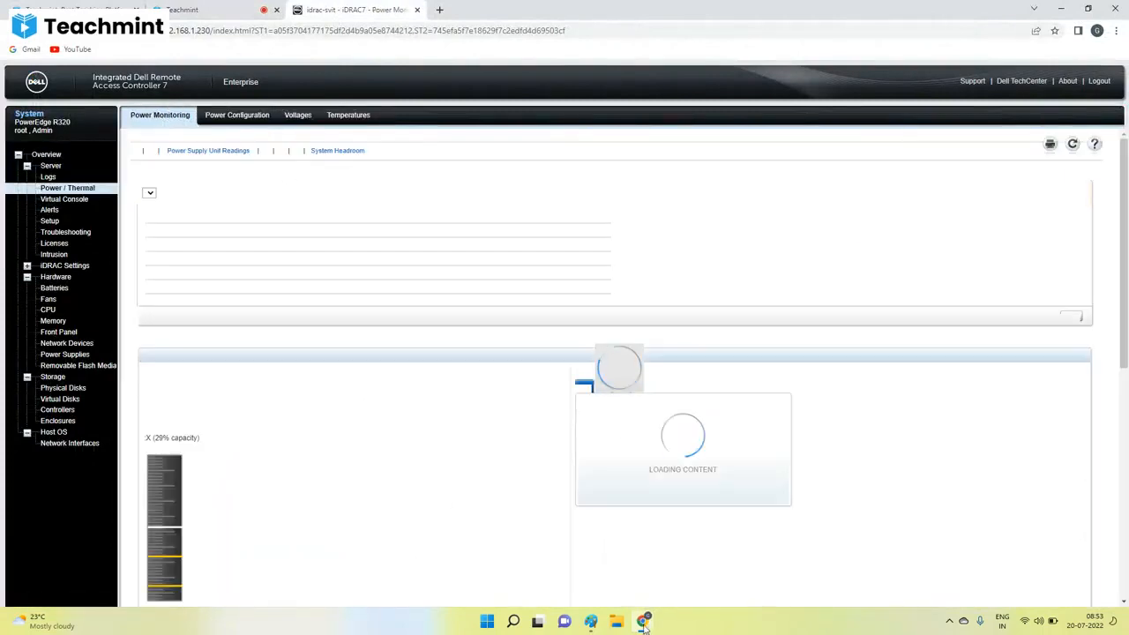
mouse_move(643, 621)
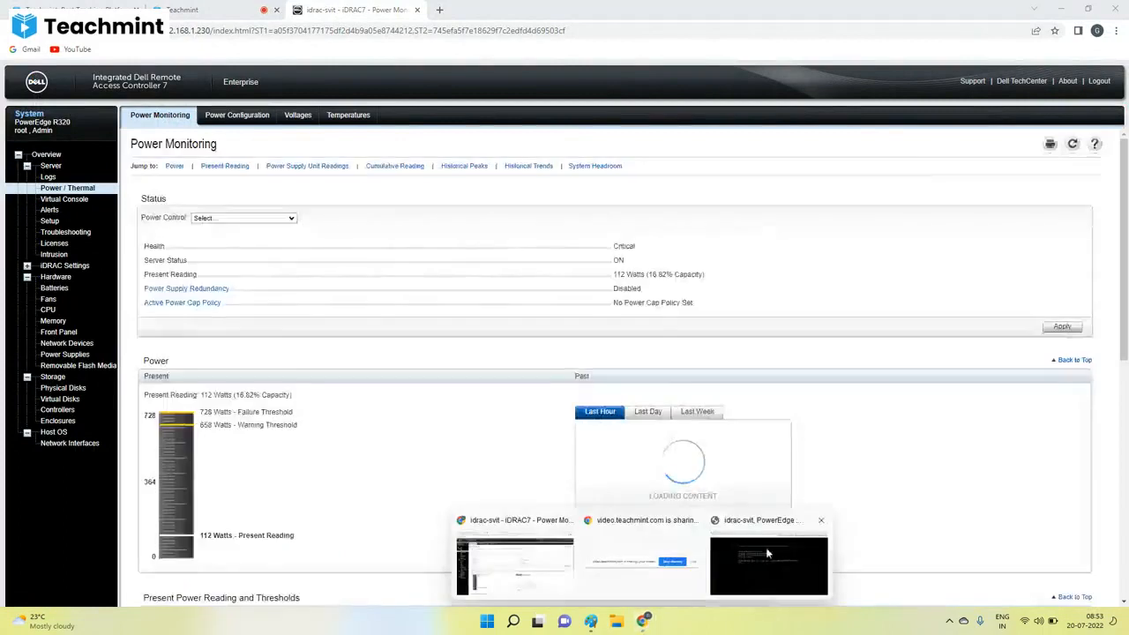
click(764, 550)
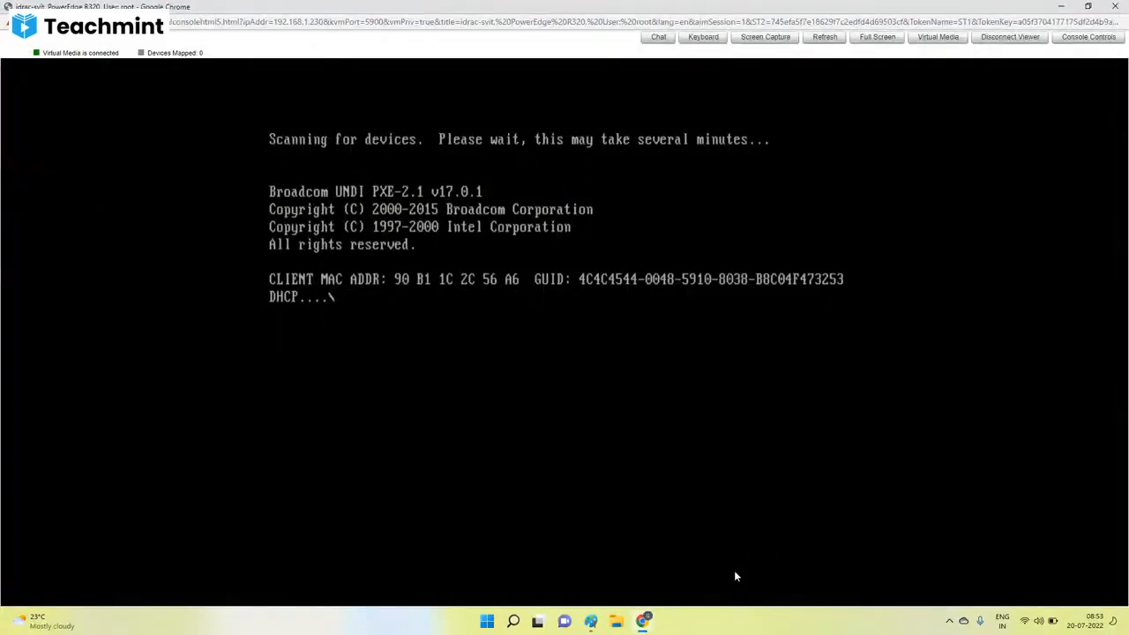
Return to the iDRAC Power Monitoring page and apply the power control Power Cycle System (cold boot).
click(524, 558)
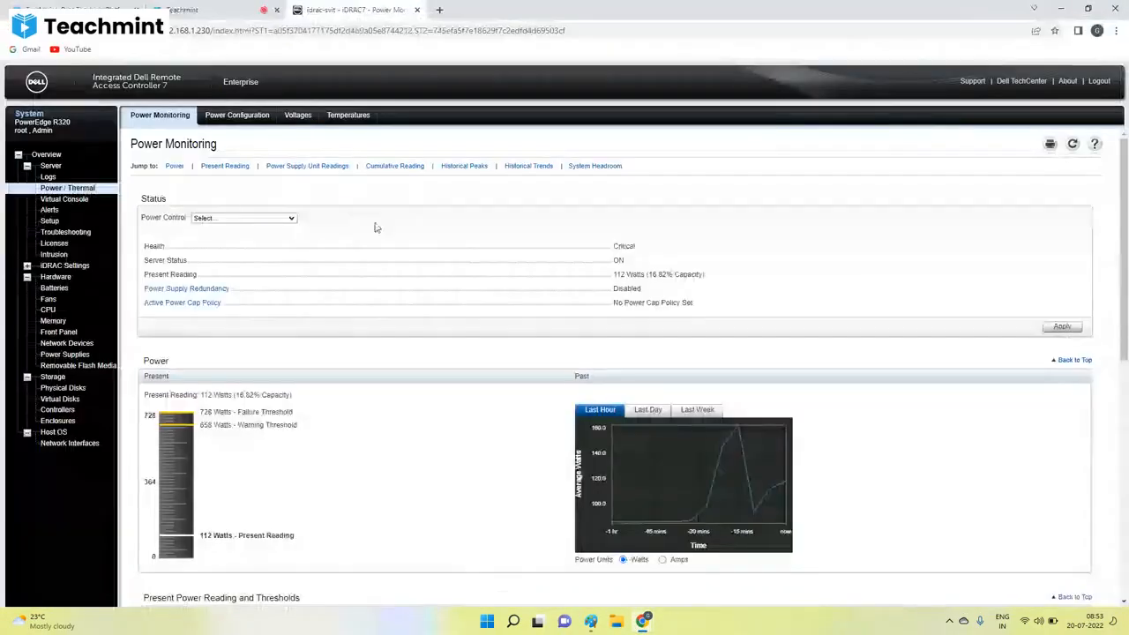
click(231, 218)
click(235, 269)
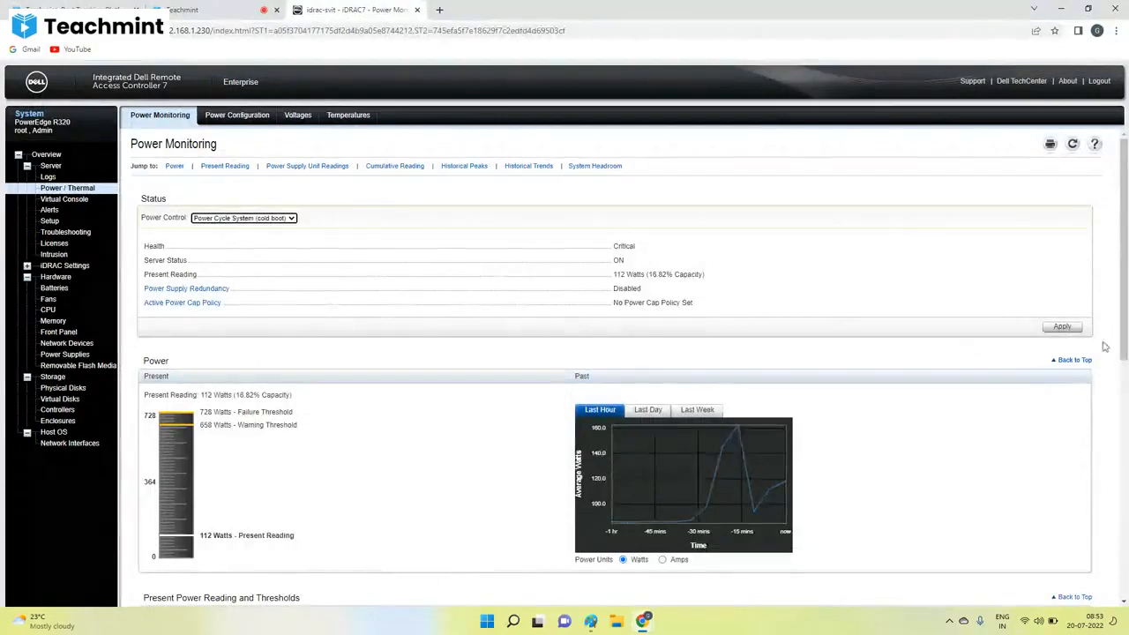
click(1067, 328)
click(700, 388)
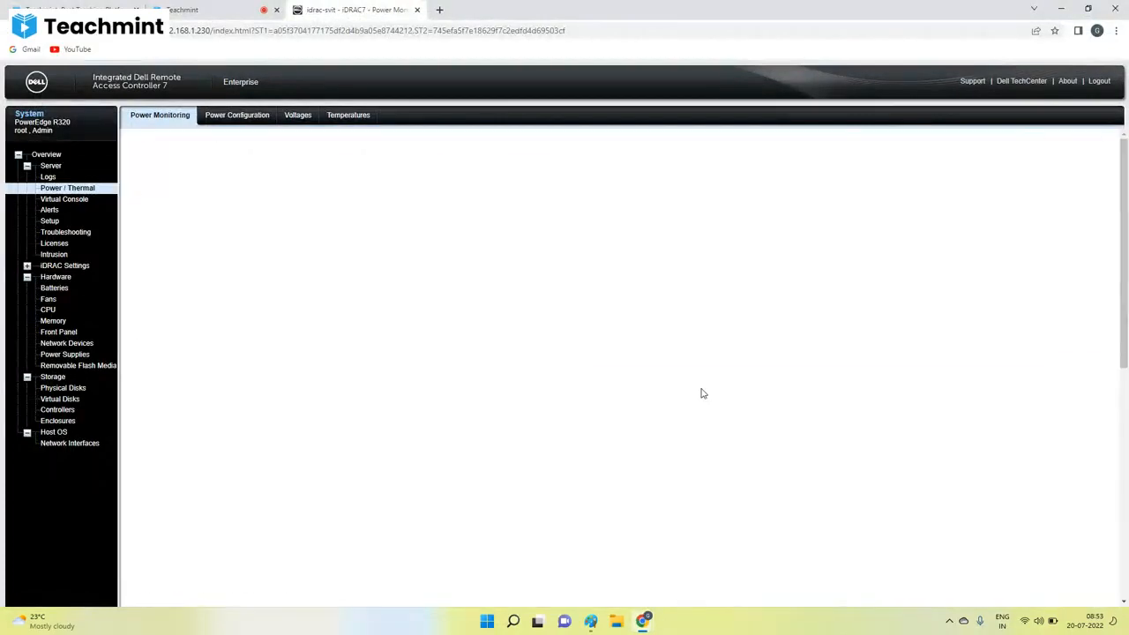
Switch back to the virtual console and enter the BIOS Boot Manager while the server starts up.
mouse_move(645, 621)
click(748, 557)
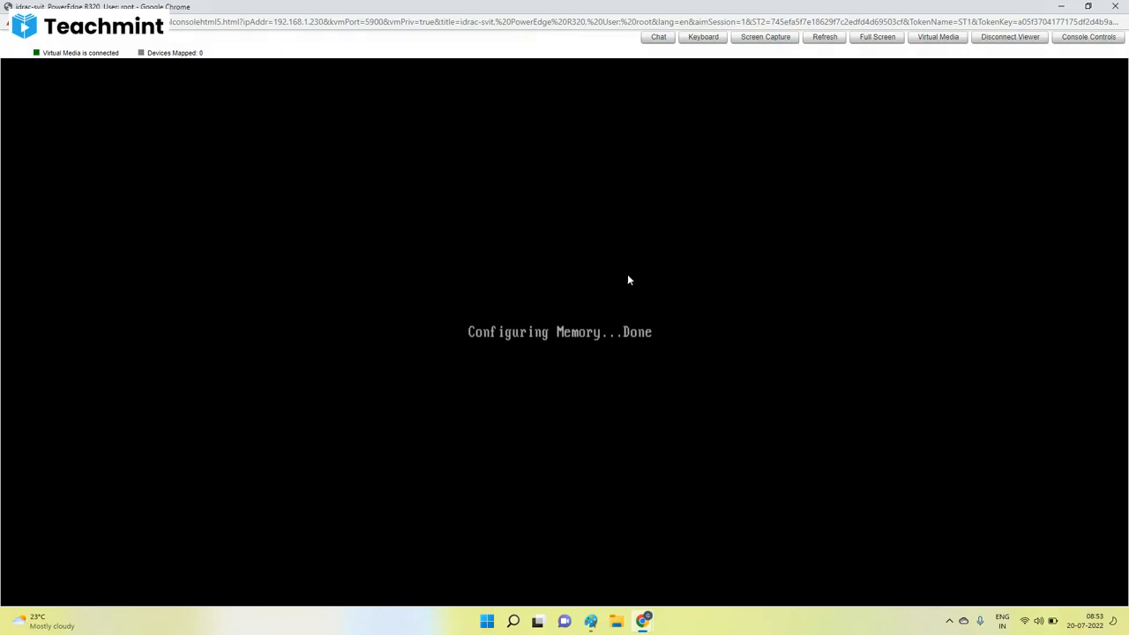
key(ctrl+a)
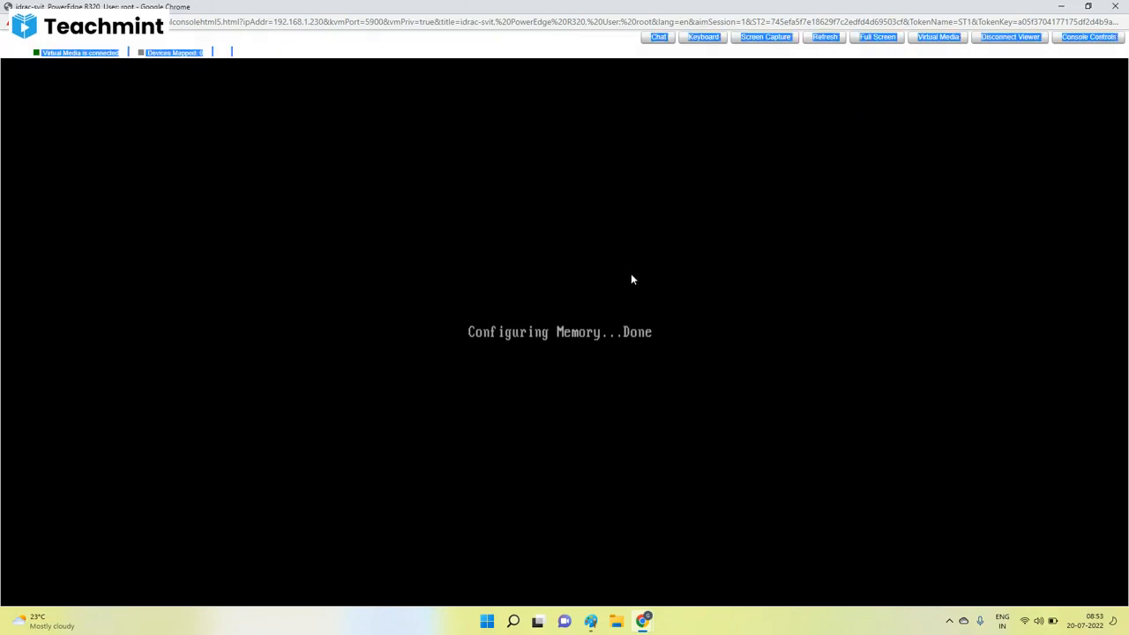
click(630, 280)
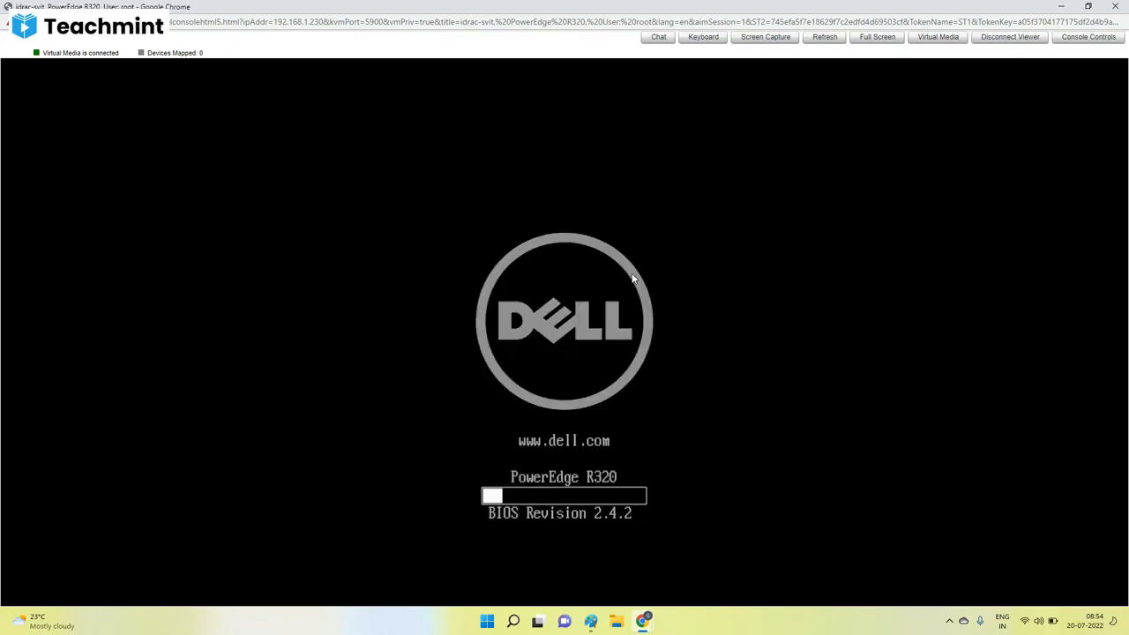
key(F11)
key(F11)
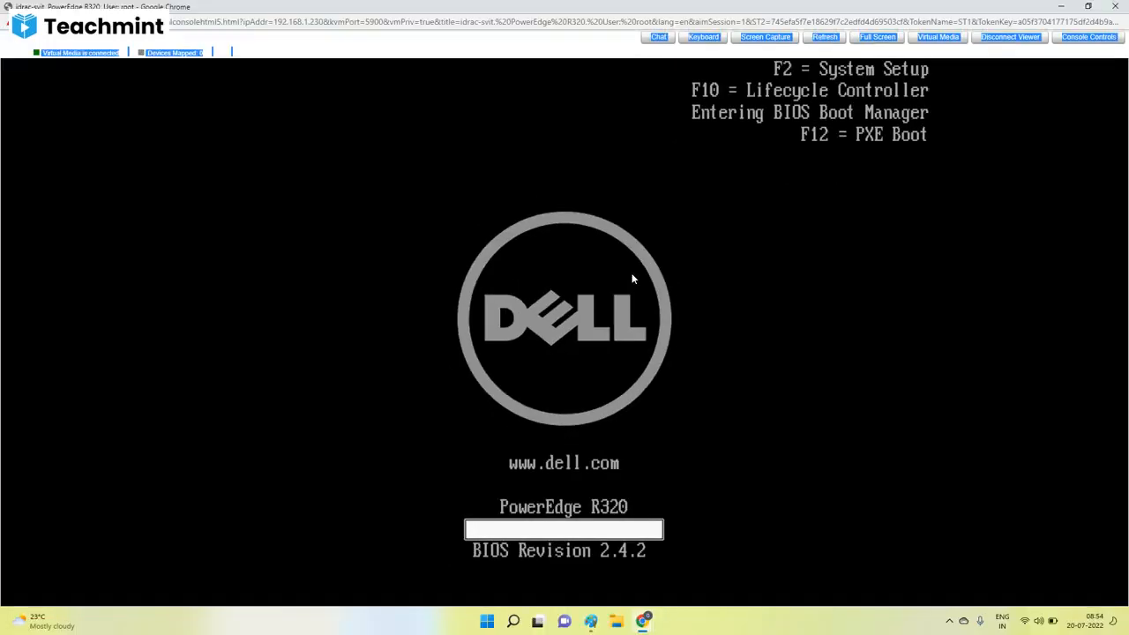
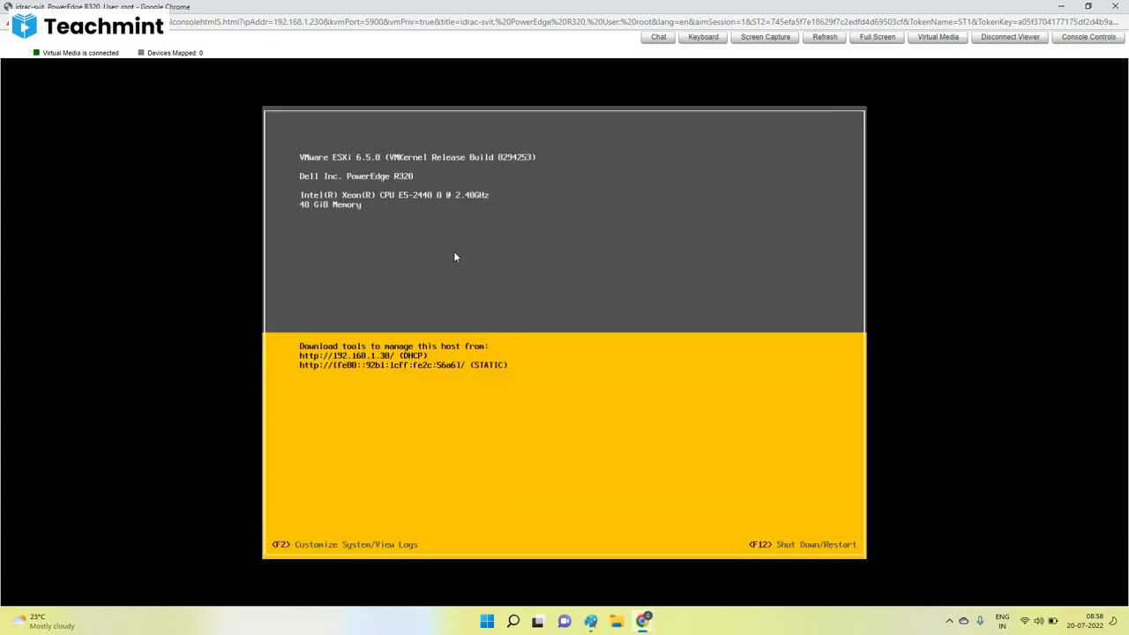
Log in to the ESXi host's System Customization as root by entering the account password.
key(F2)
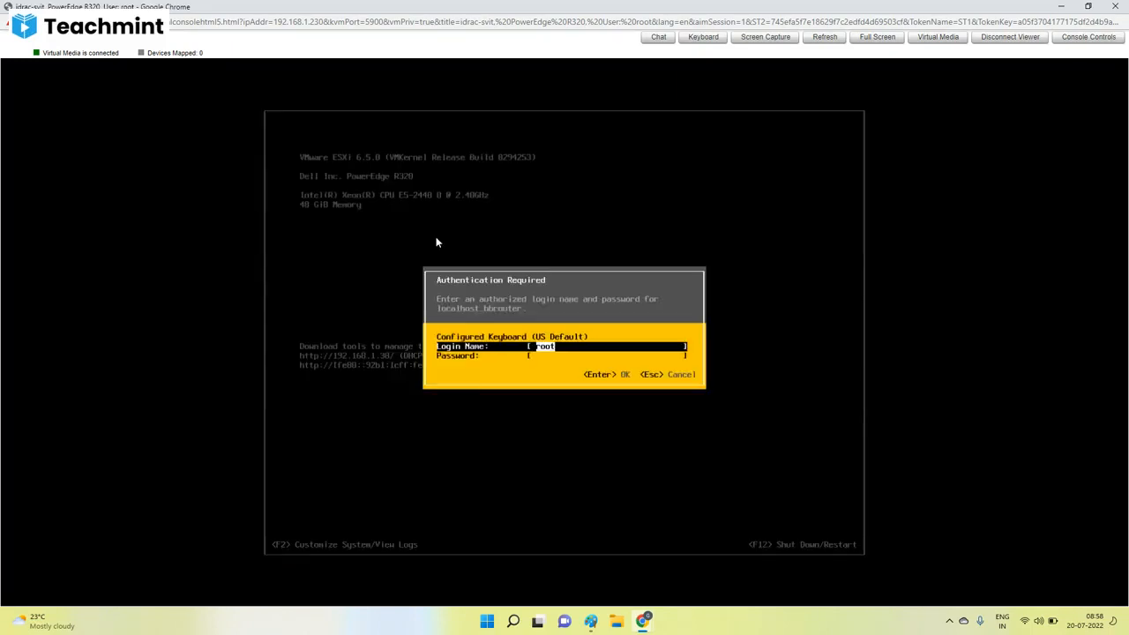
key(Tab)
text(*)
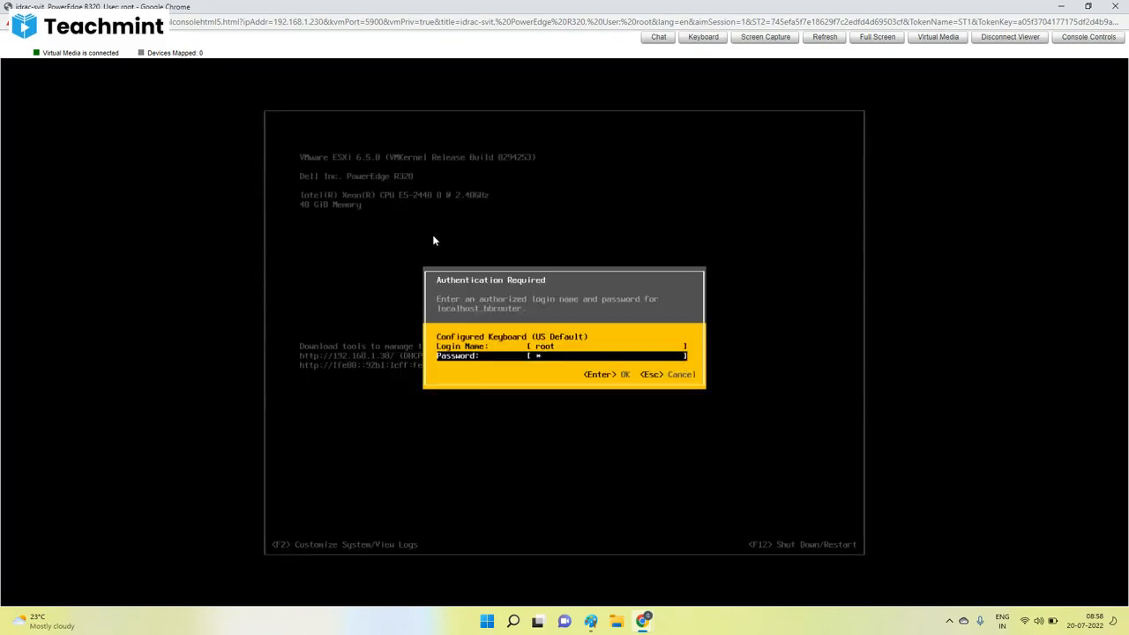
text(*********)
key(Return)
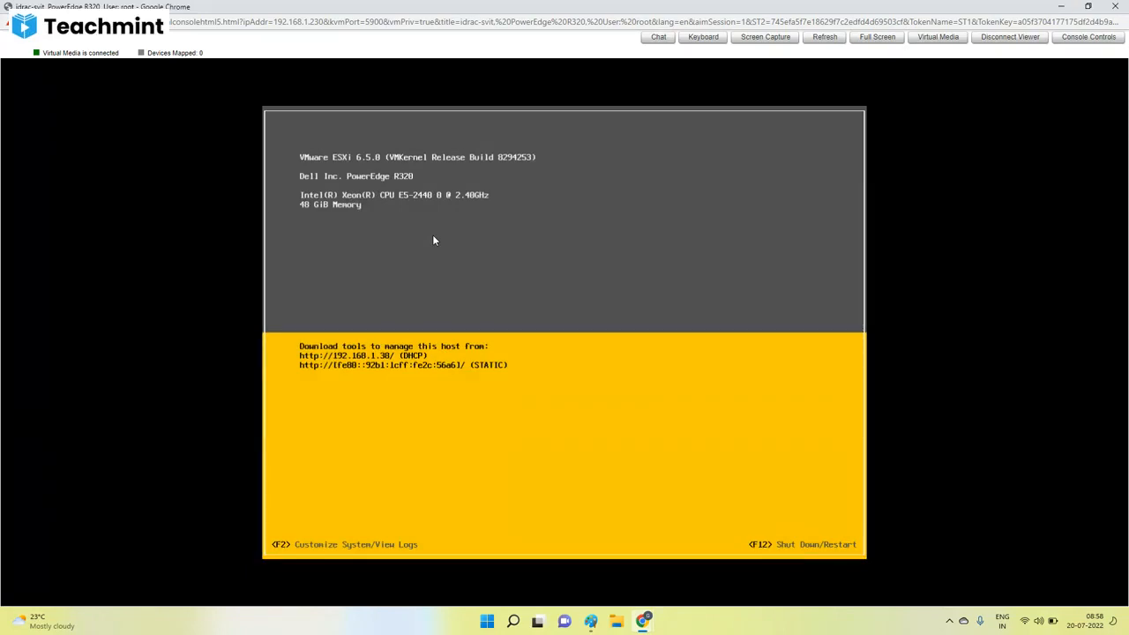
key(F2)
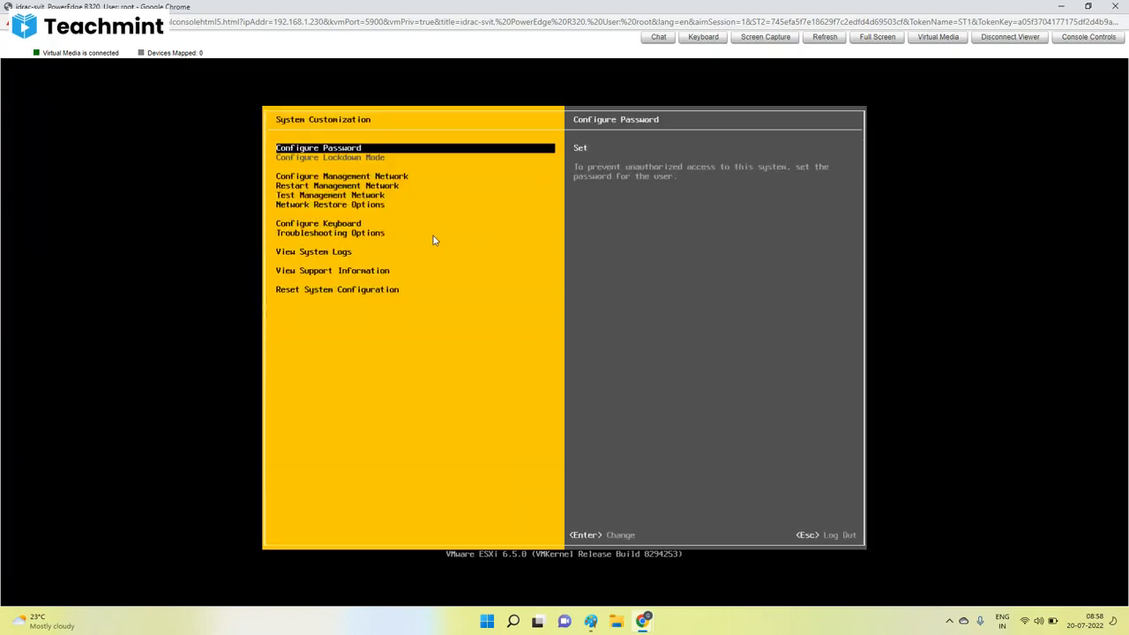
Open the management network's IPv4 configuration and choose to set a static IPv4 address and network configuration.
key(Down)
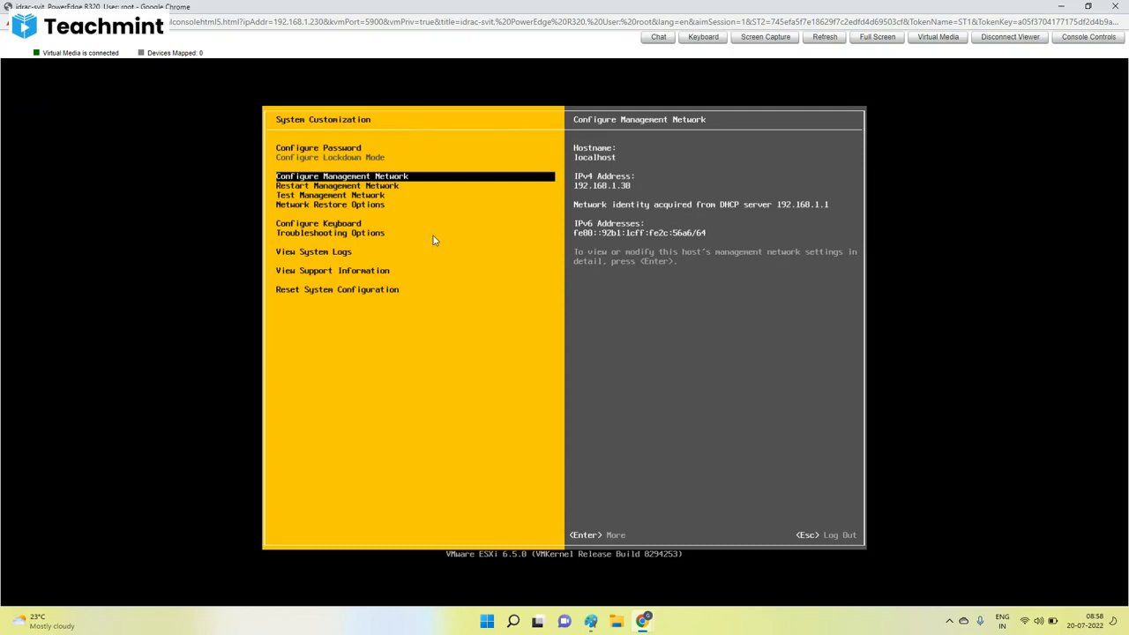
key(Return)
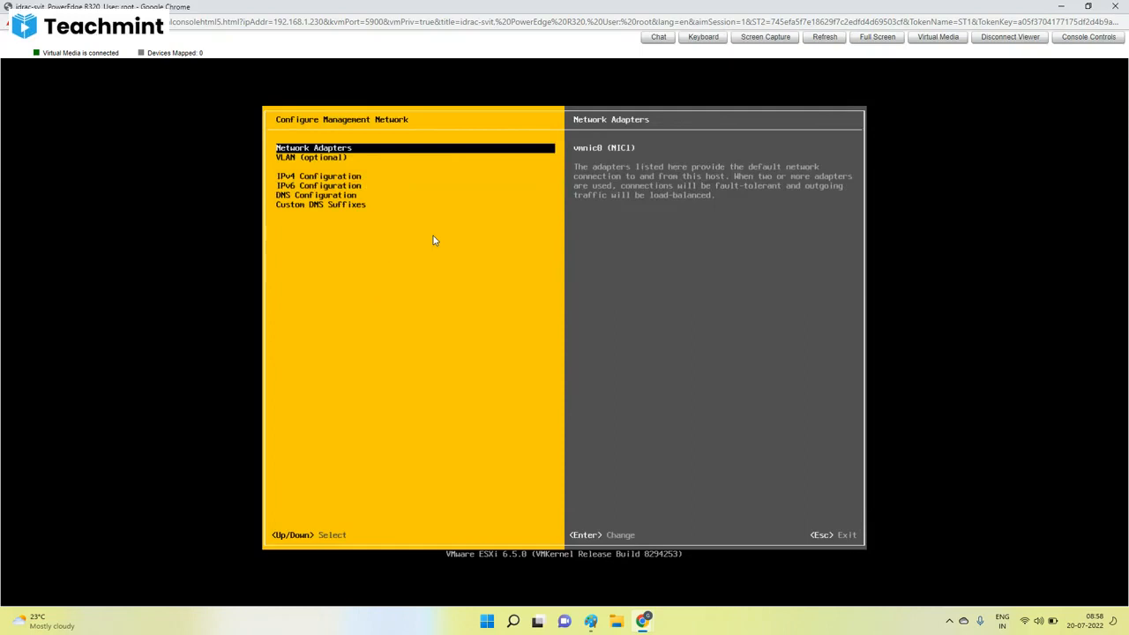
key(Down)
key(Down)
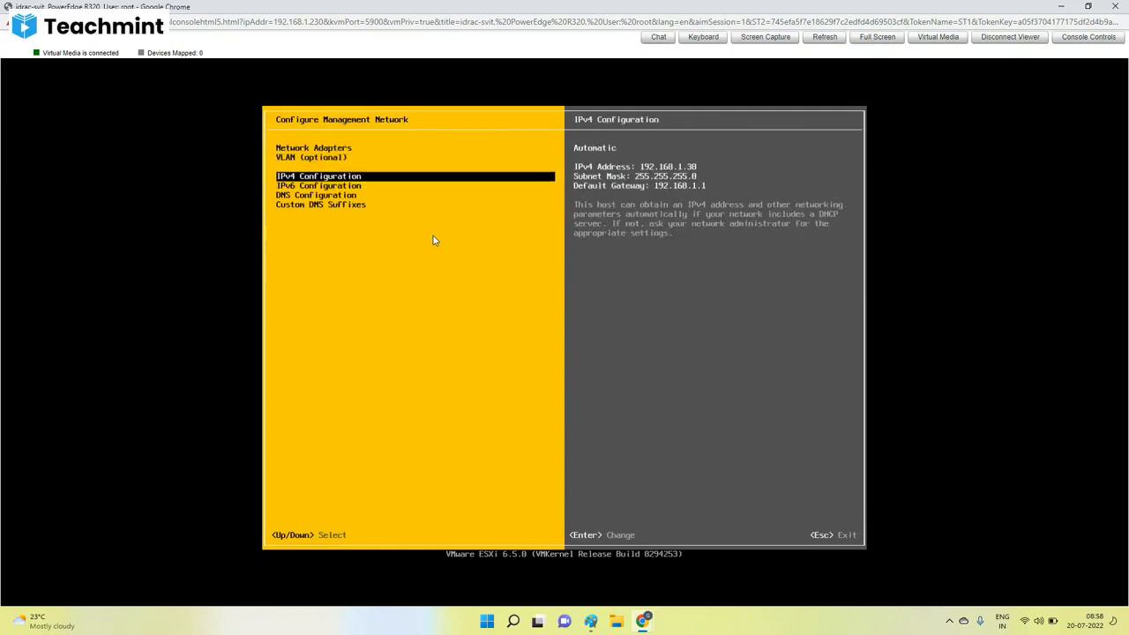
key(Return)
key(Down)
key(Down)
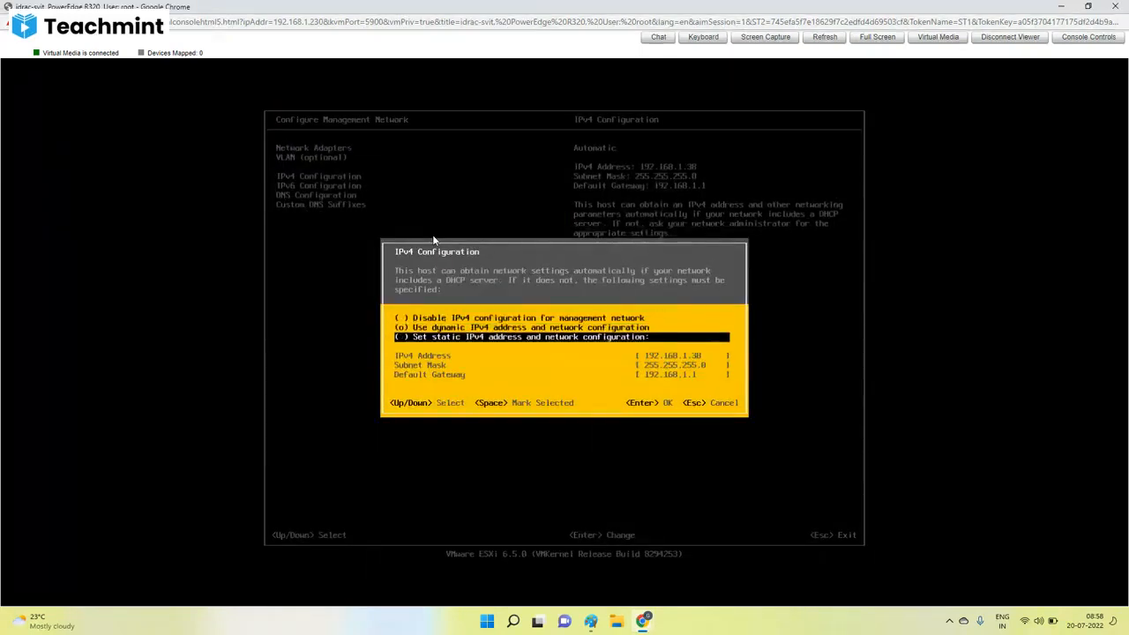
key(Up)
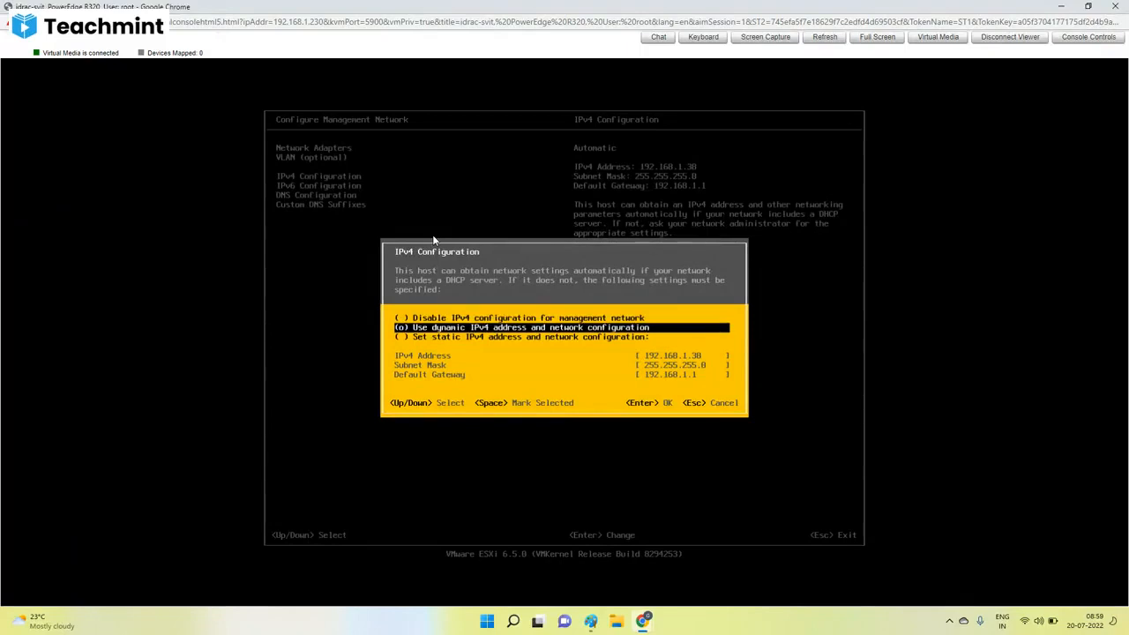
key(Down)
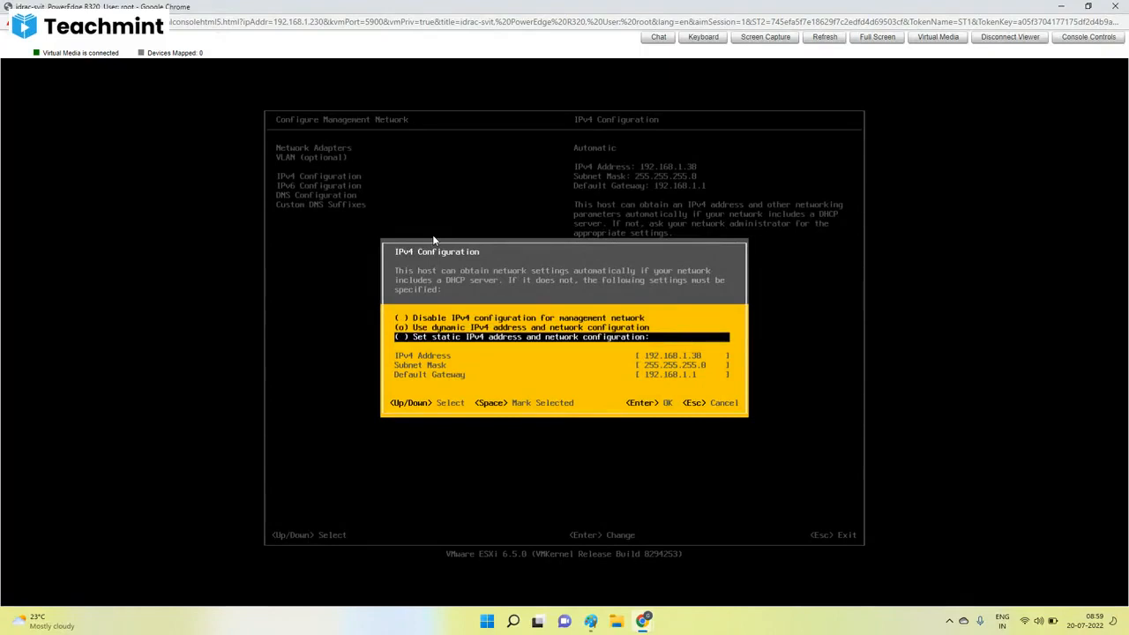
key(space)
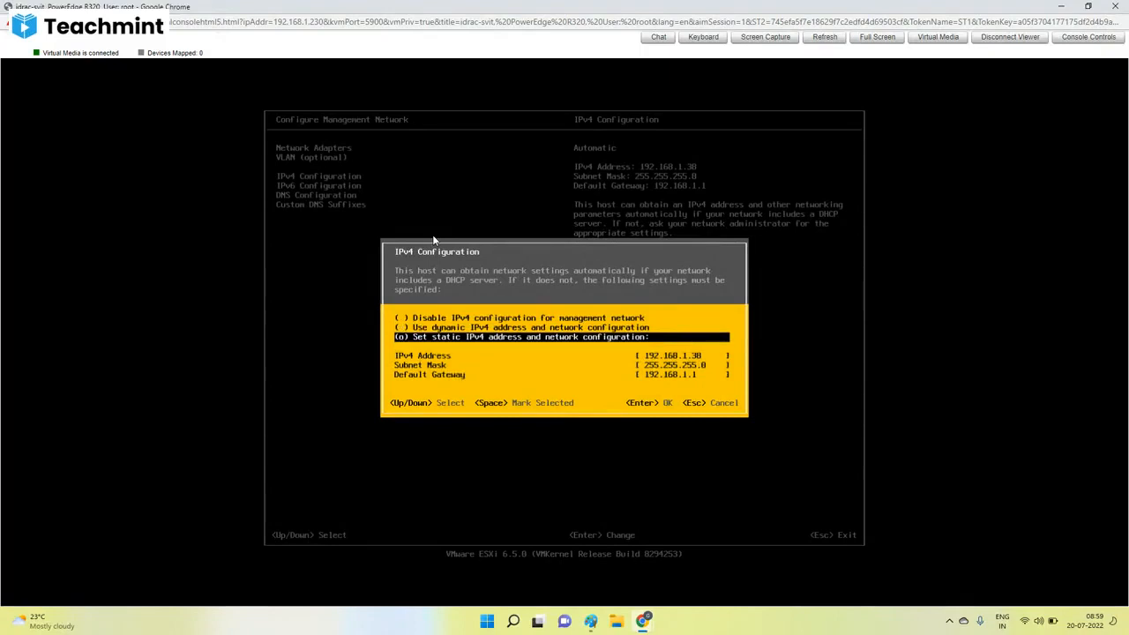
Set the static IPv4 address to 192.168.1.240, keep the subnet mask and default gateway, and accept the configuration.
key(Down)
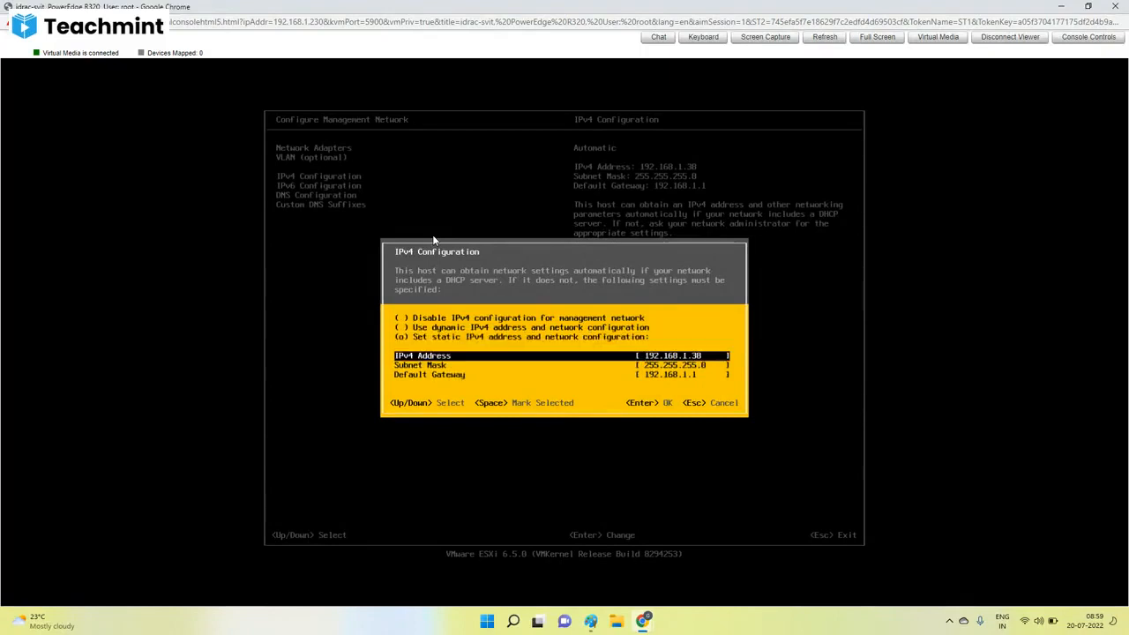
key(BackSpace)
key(BackSpace)
text(240)
key(Down)
key(Down)
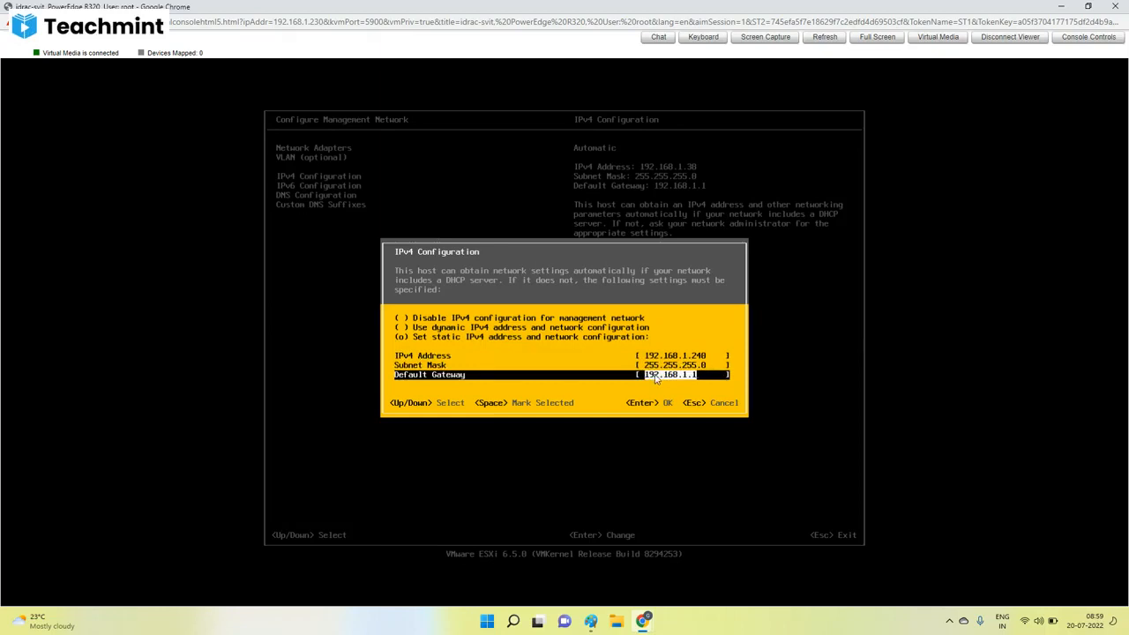
key(Return)
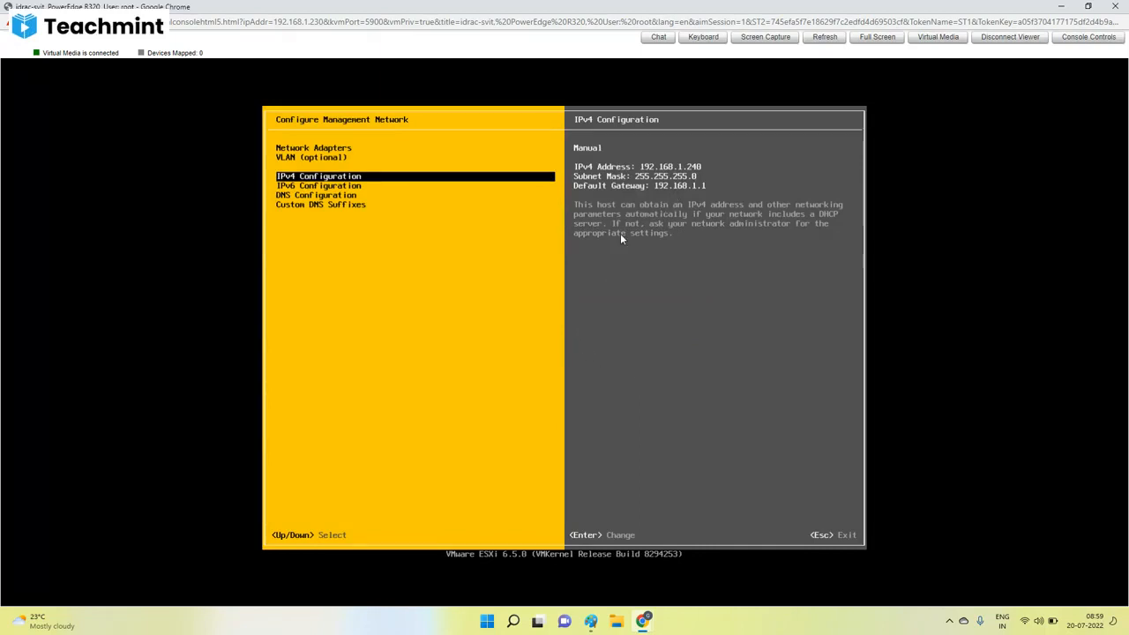
Apply the changes with a management network restart and log out of System Customization.
key(Escape)
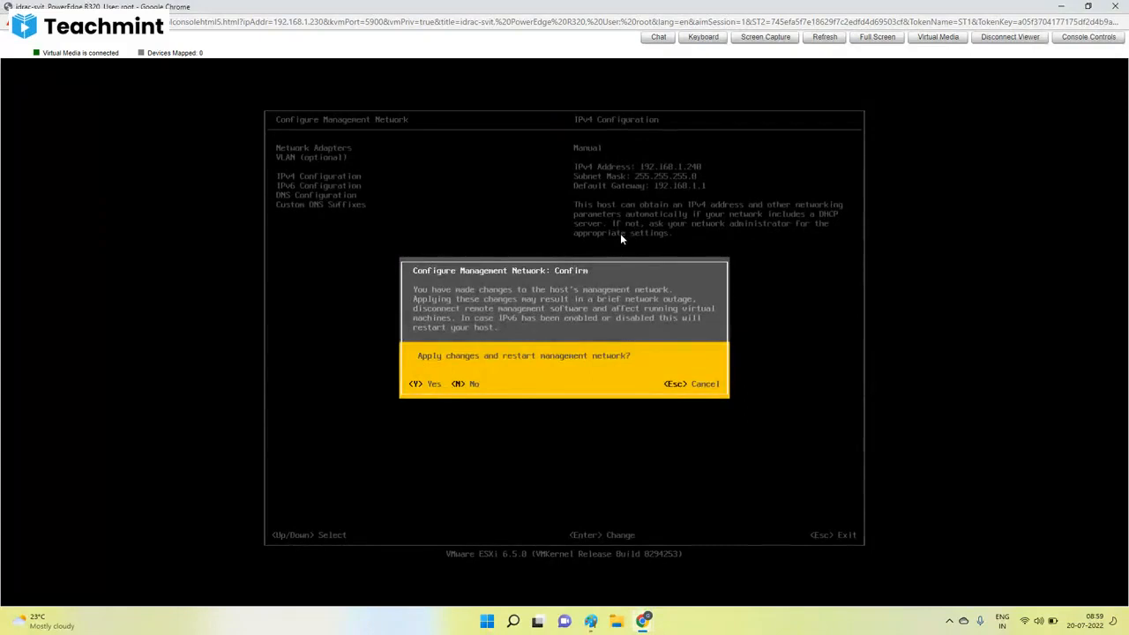
key(y)
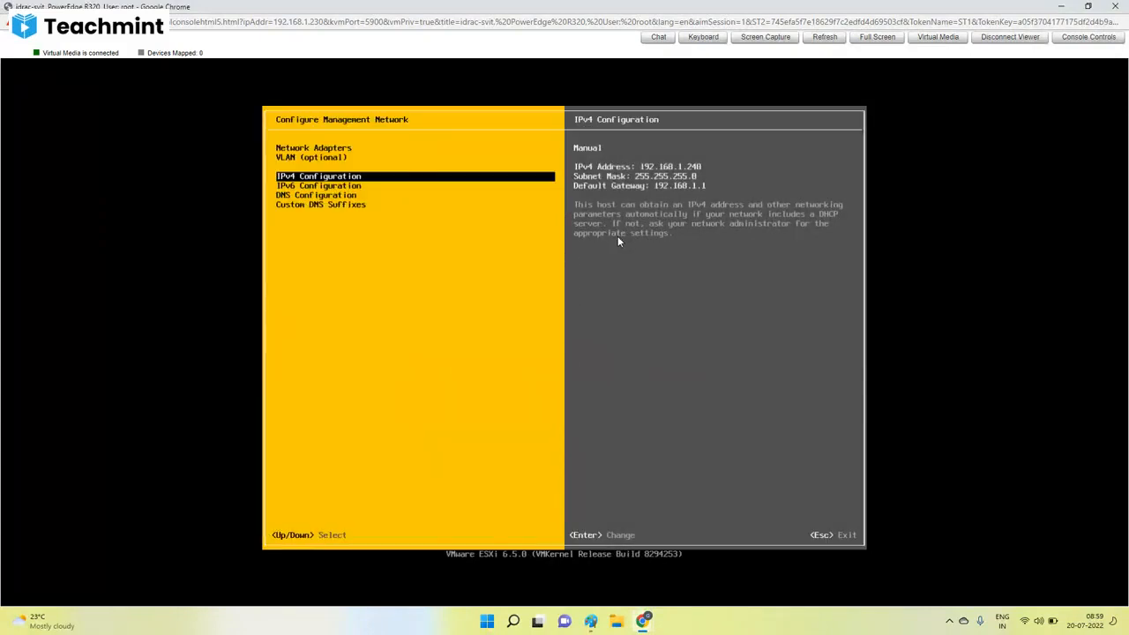
key(Escape)
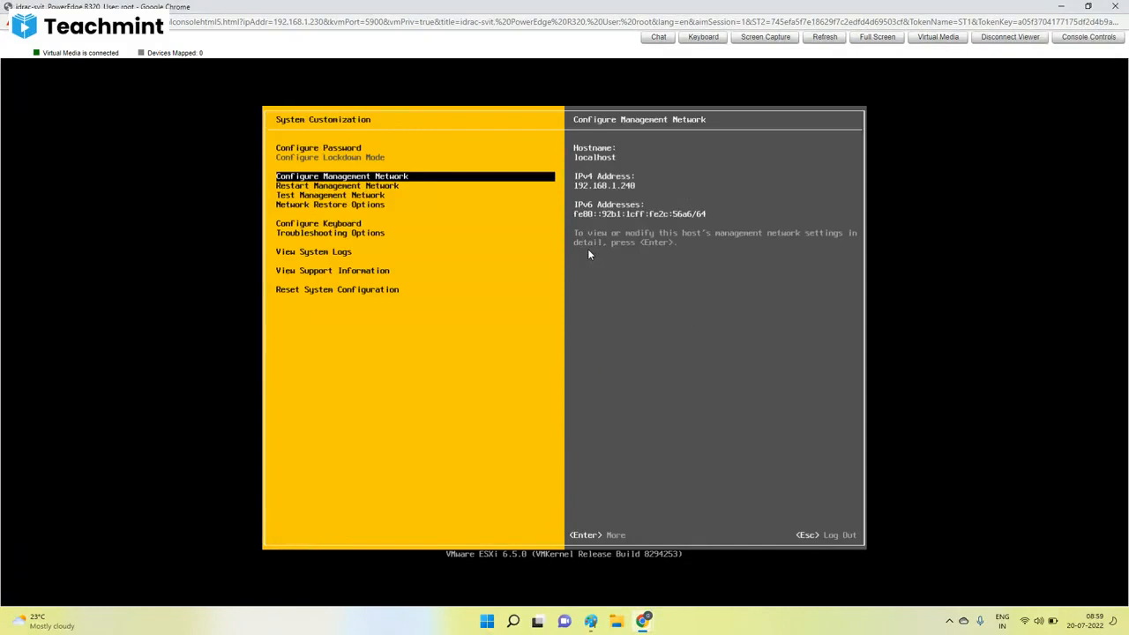
key(Escape)
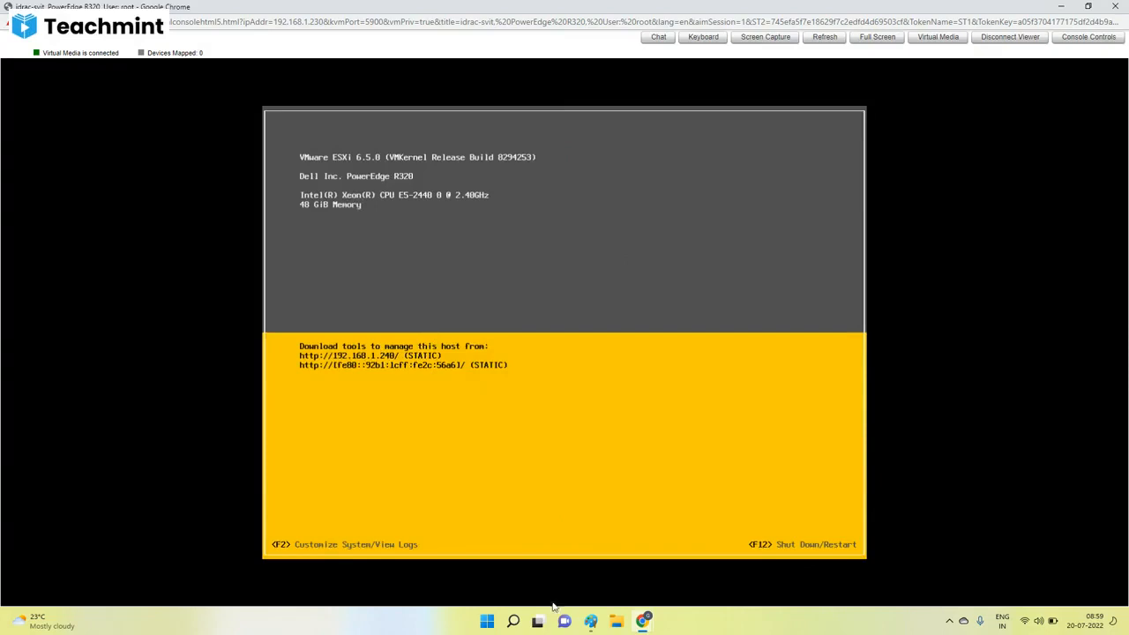
Open the Windows Command Prompt and ping 192.168.1.240.
click(512, 621)
text(cm)
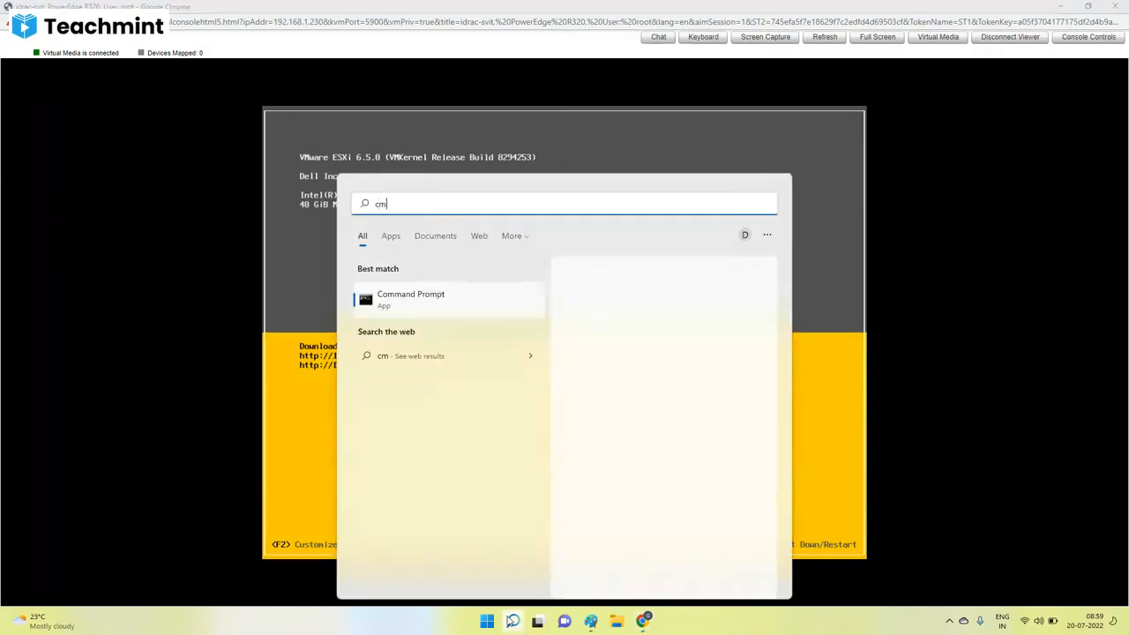
text(d)
key(Return)
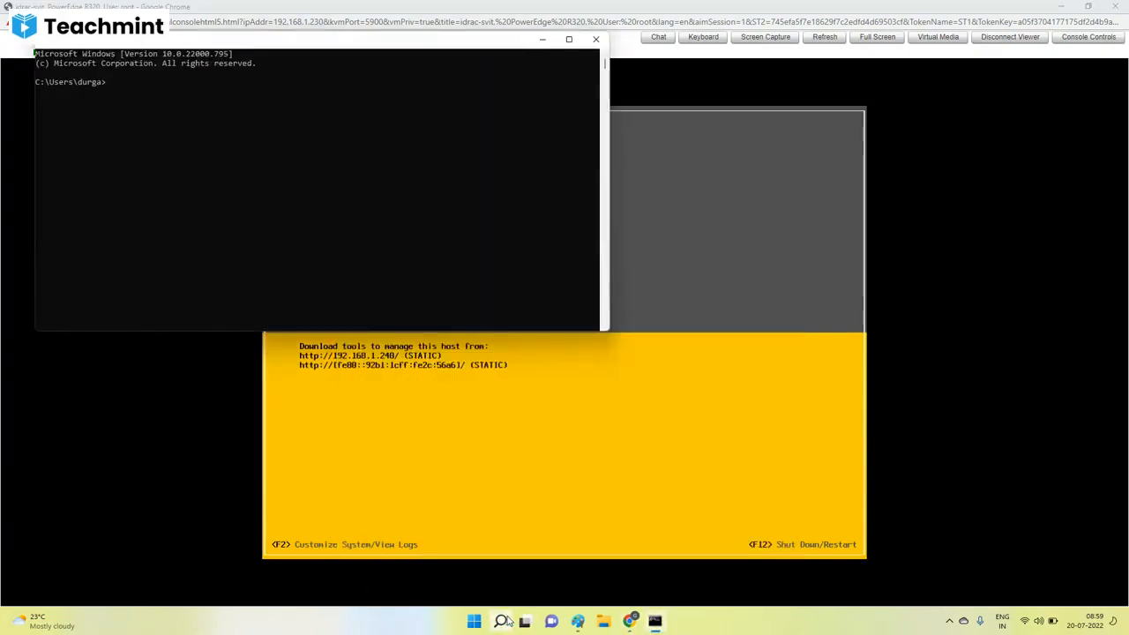
text(ping 192.168.1.240)
key(Return)
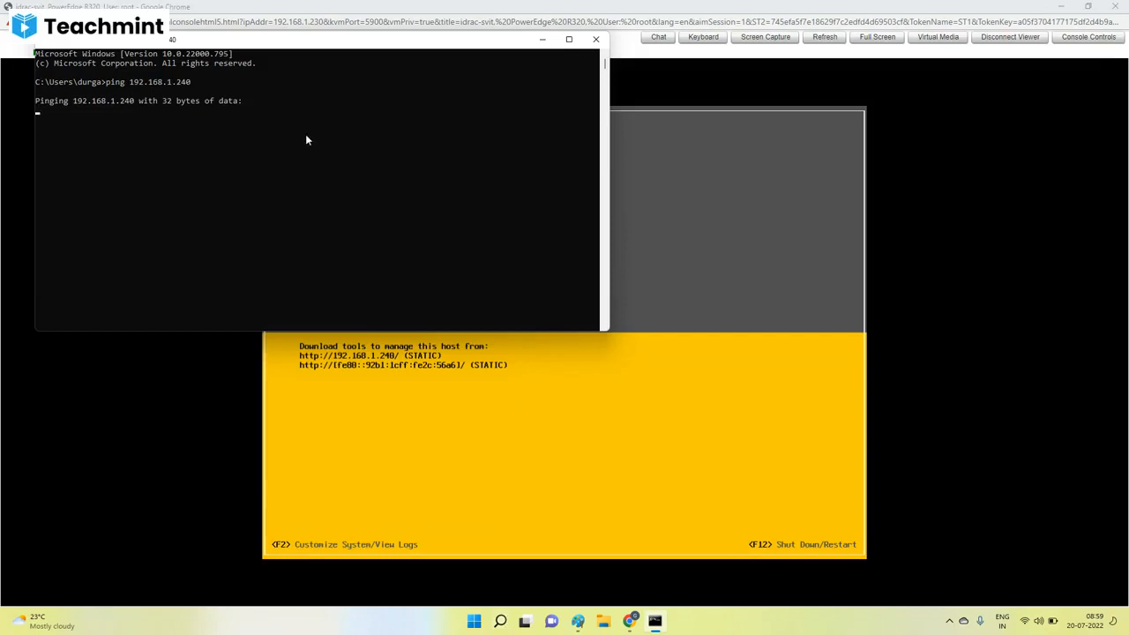
Return to the virtual console and log in to System Customization again as root with the account password.
click(429, 371)
key(F2)
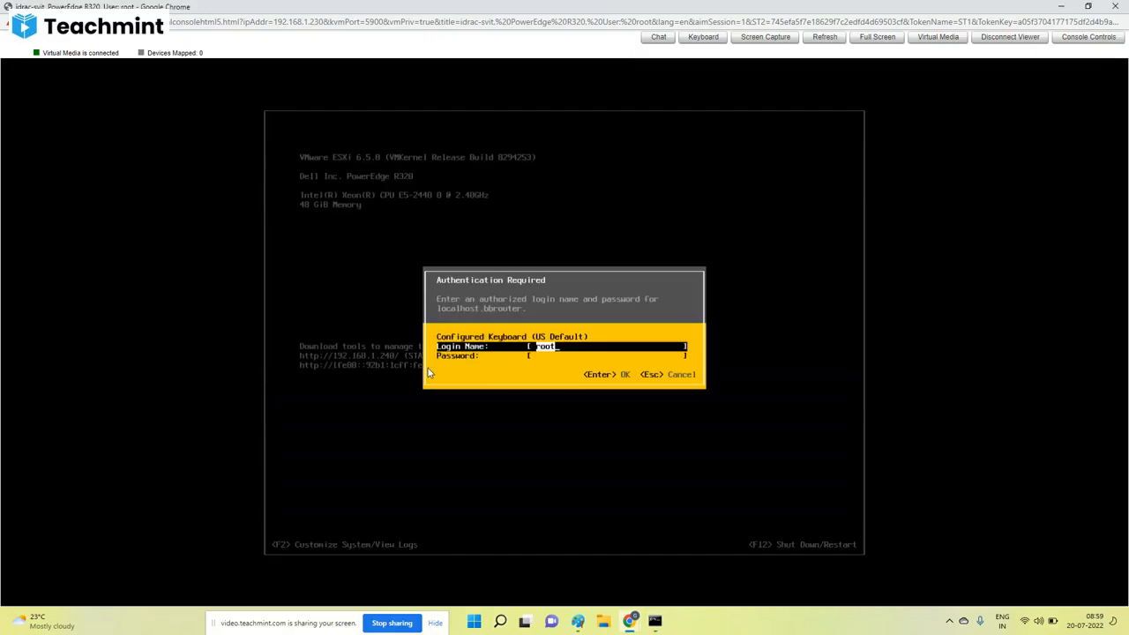
key(Down)
text(**********)
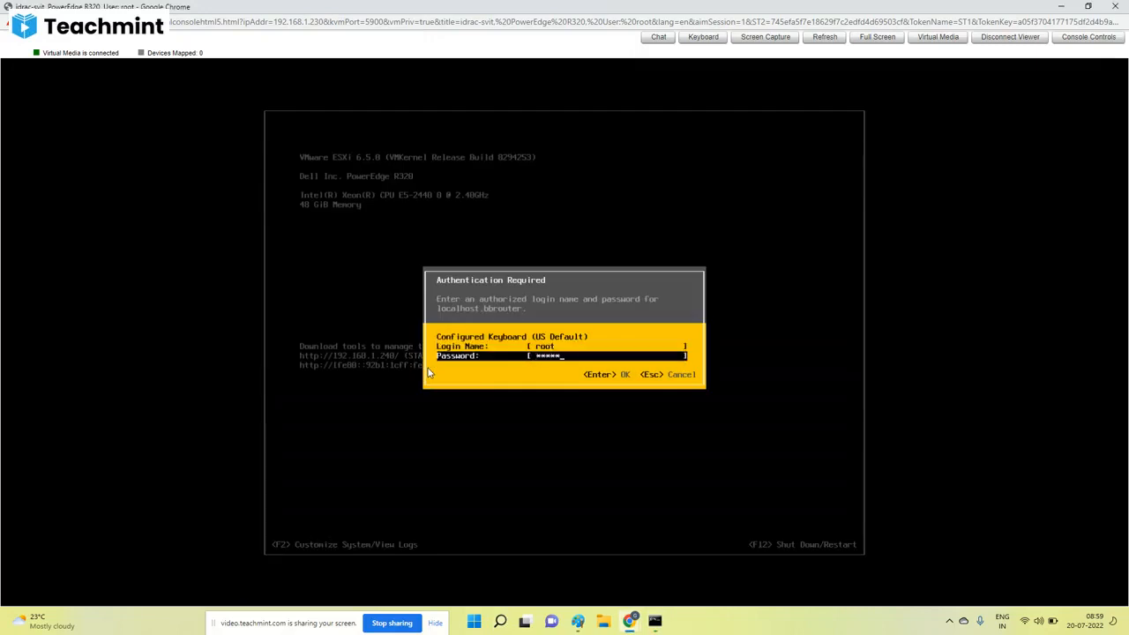
key(Return)
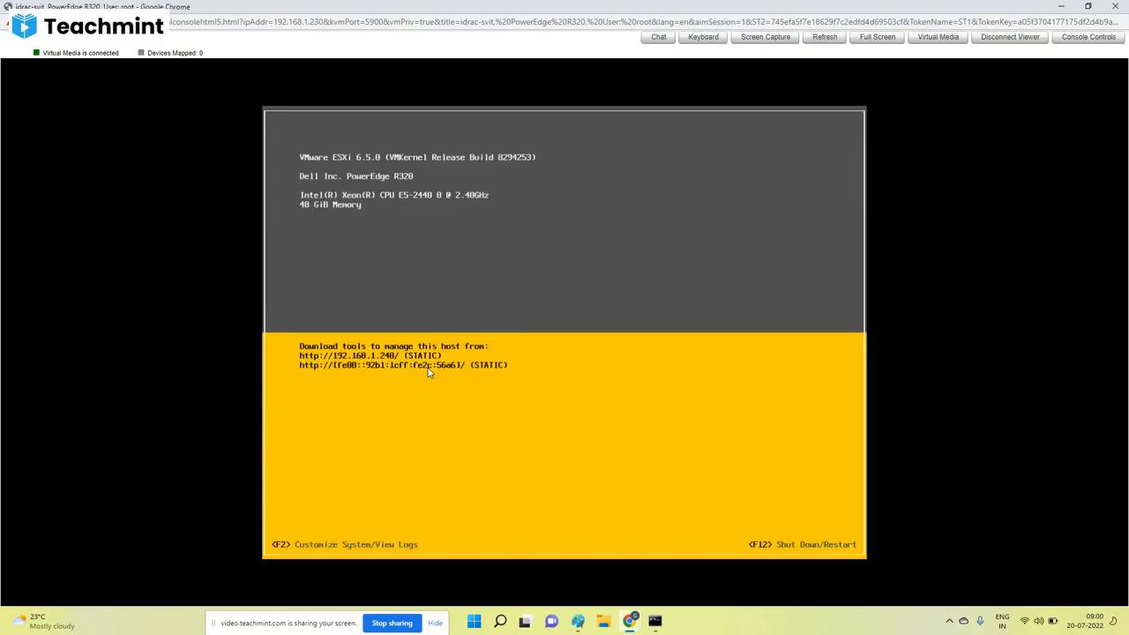
Check the management network's adapter selection, leaving it as it is.
key(Down)
key(Down)
key(Return)
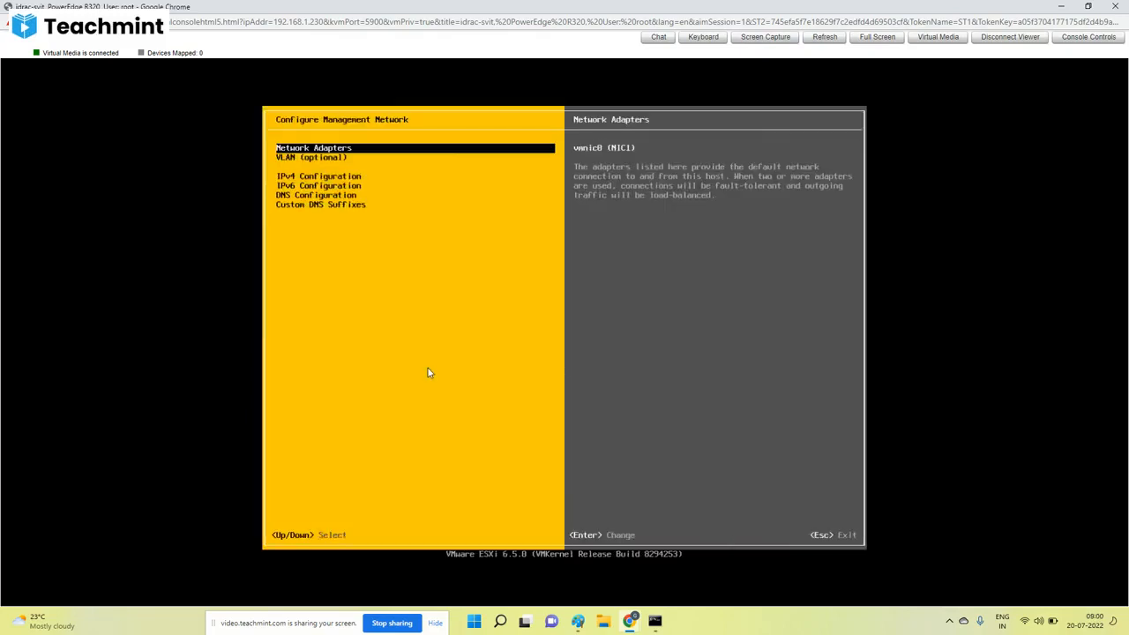
key(Return)
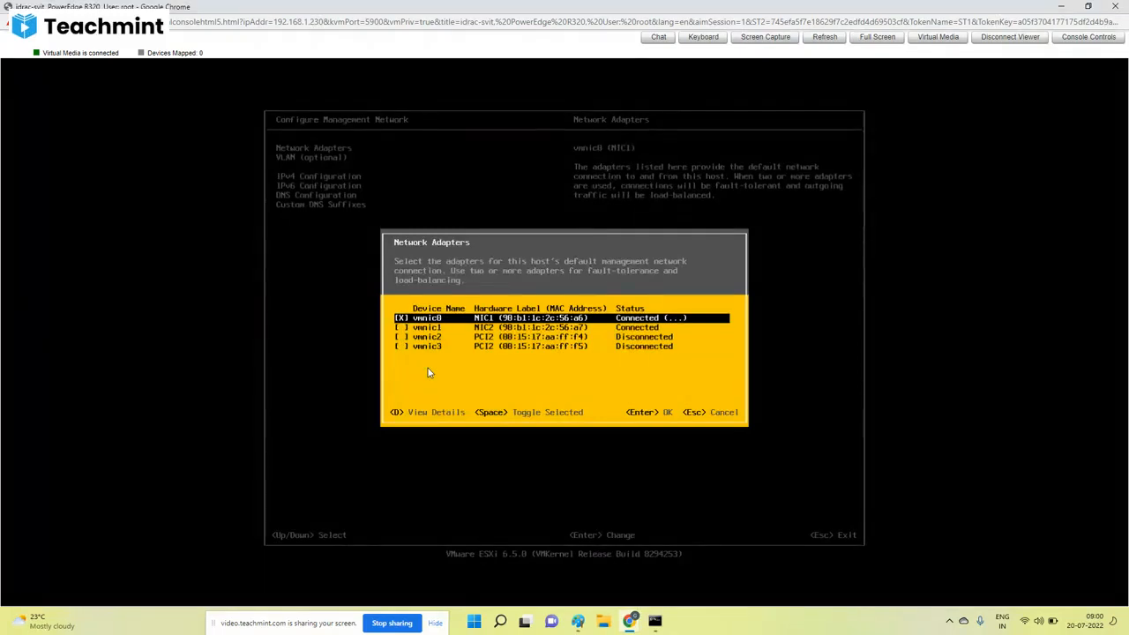
key(Escape)
key(Escape)
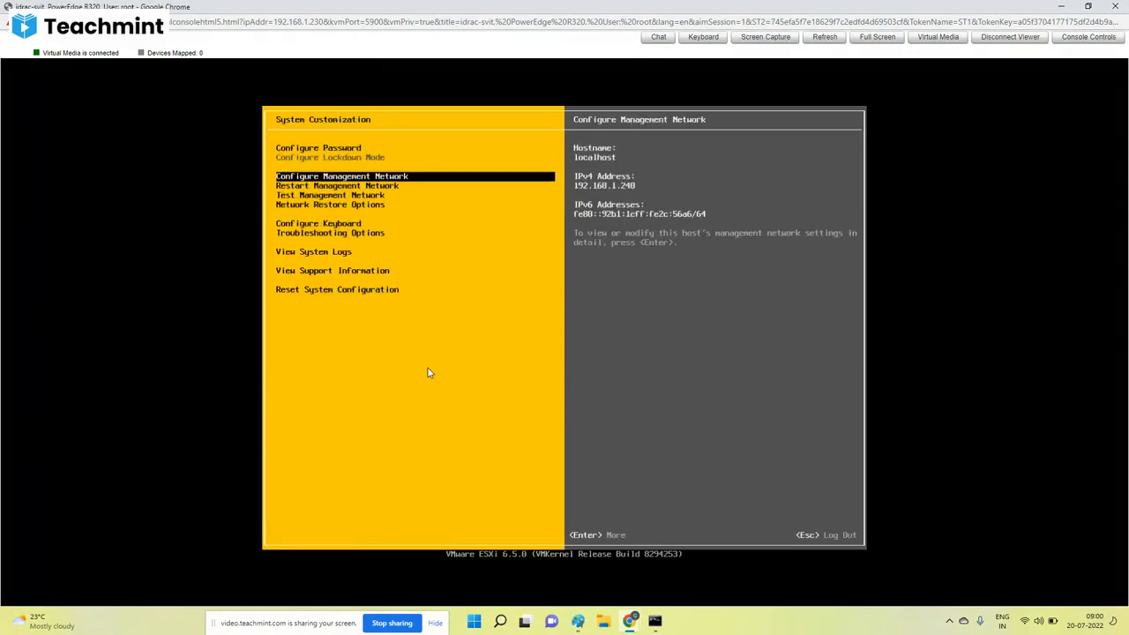
Review the management network's VLAN, IPv6 and IPv4 settings without changing them, and return to System Customization.
key(Return)
key(Down)
key(Return)
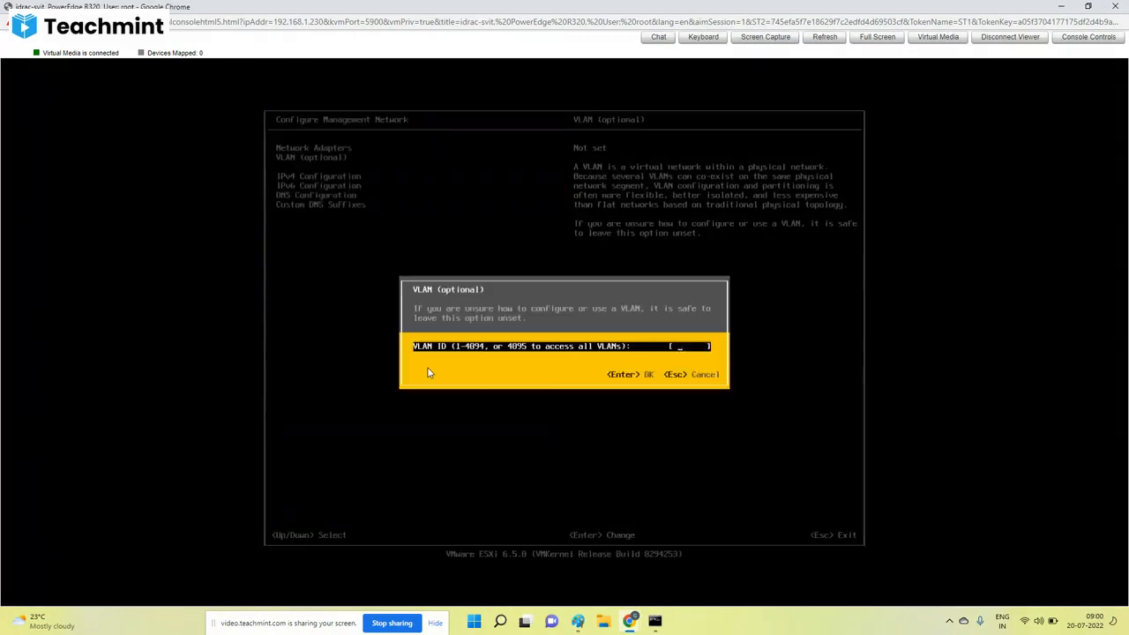
key(Escape)
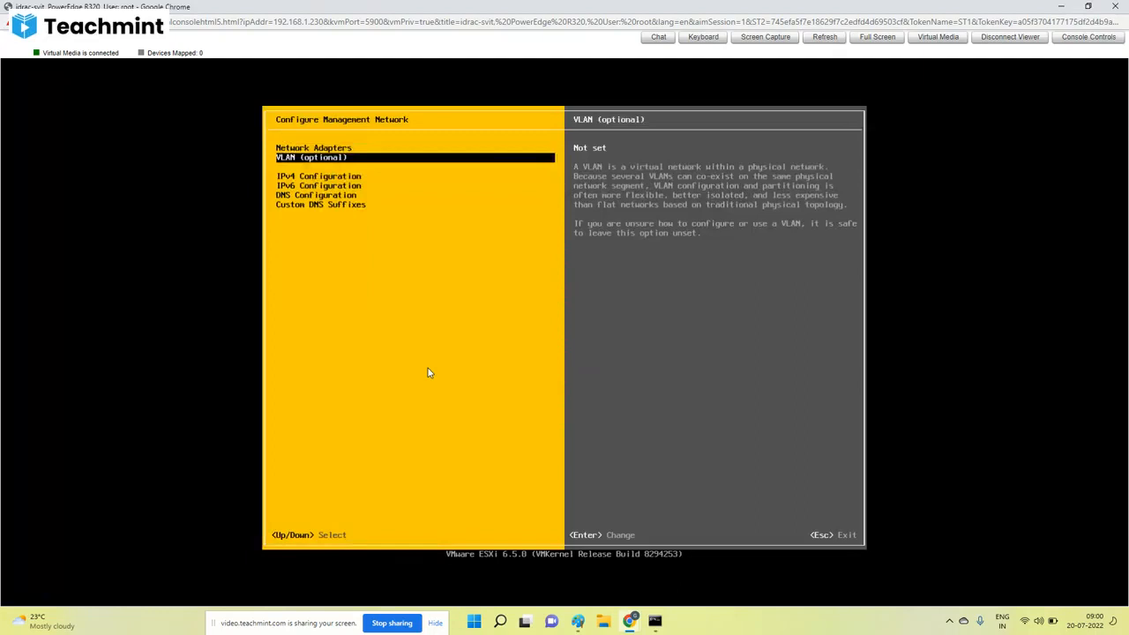
key(Down)
key(Down)
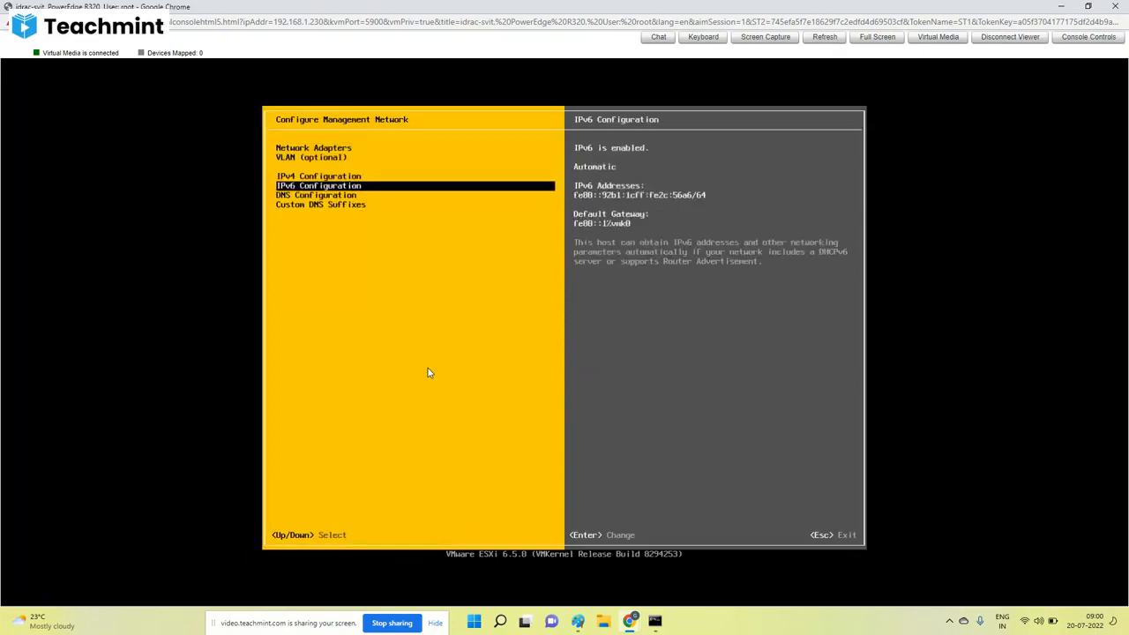
key(Up)
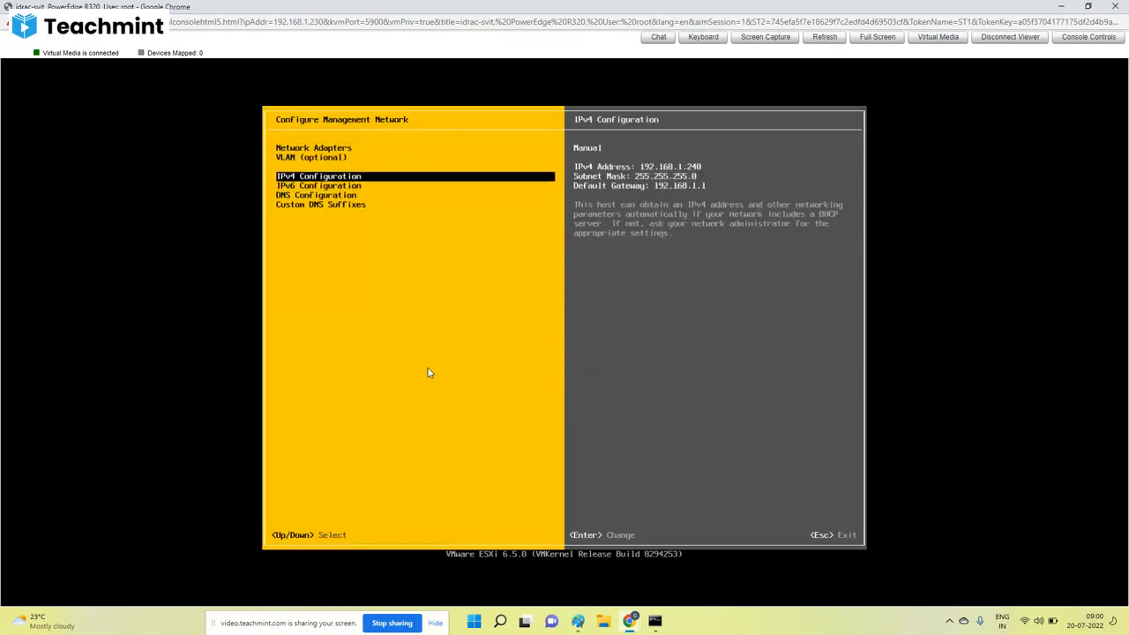
key(Escape)
Run Test Management Network with the default addresses and hostname, and close the test results.
key(Down)
key(Down)
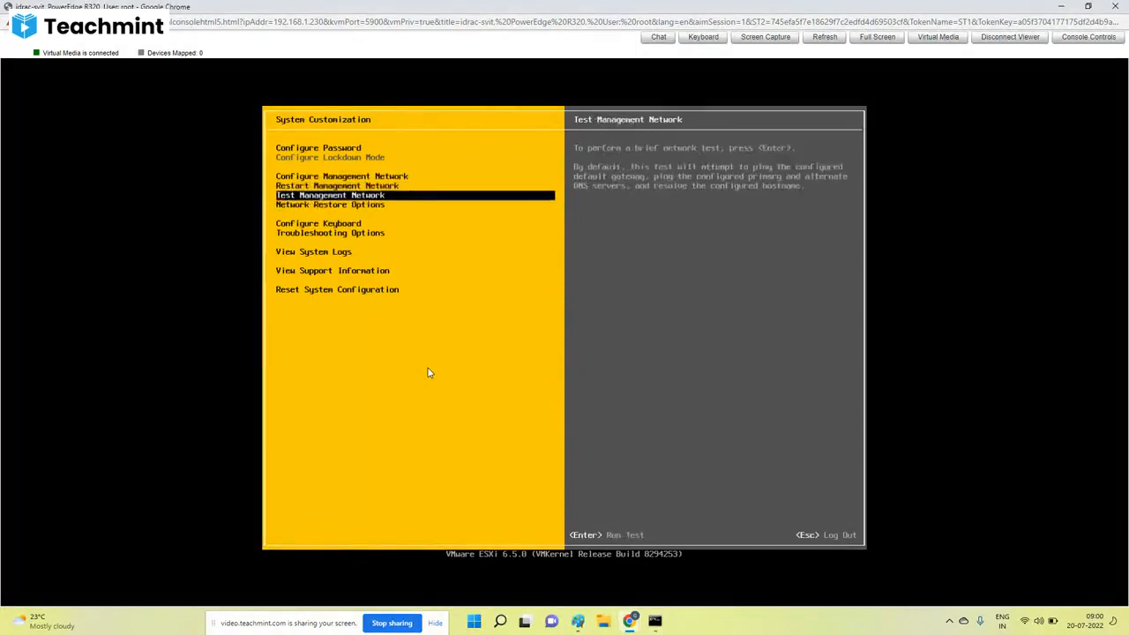
key(Down)
key(Down)
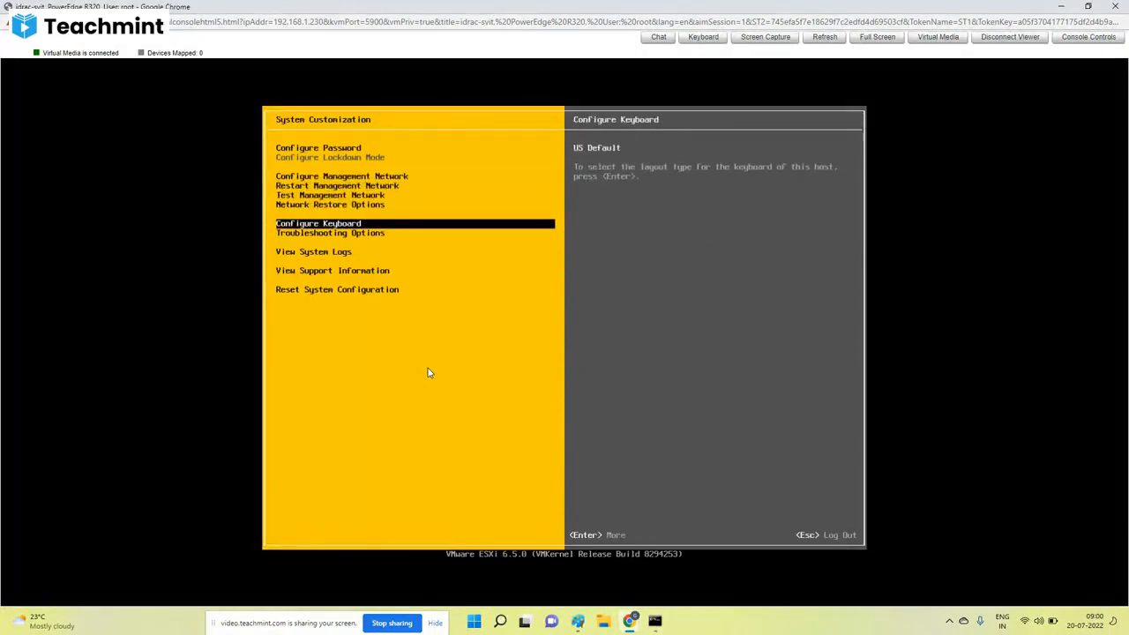
key(Up)
key(Up)
key(Return)
key(Return)
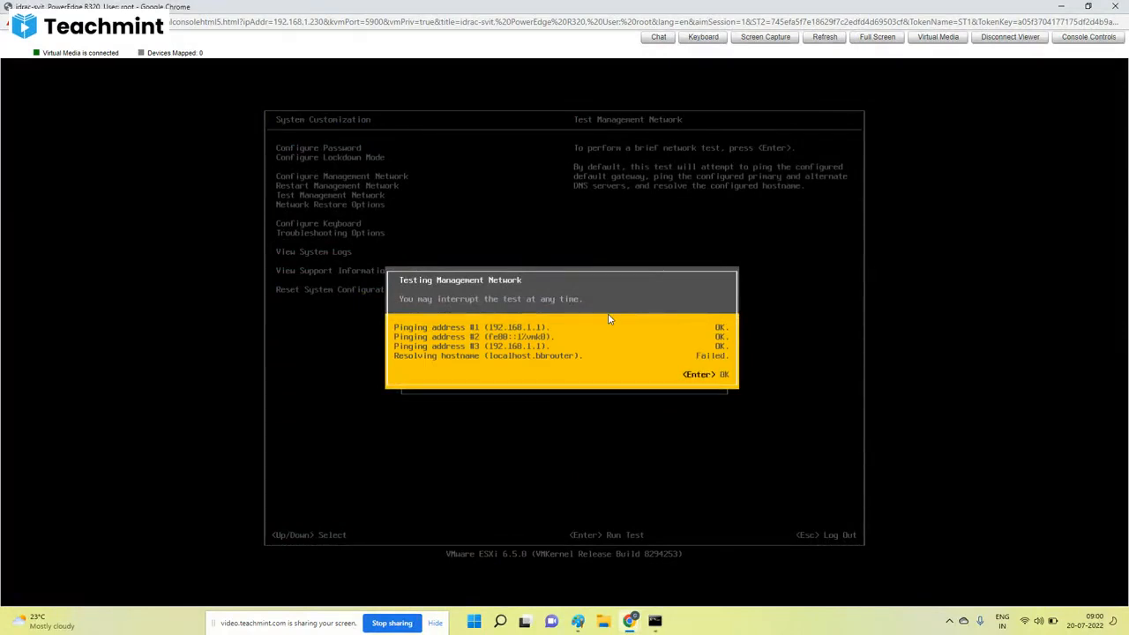
key(Return)
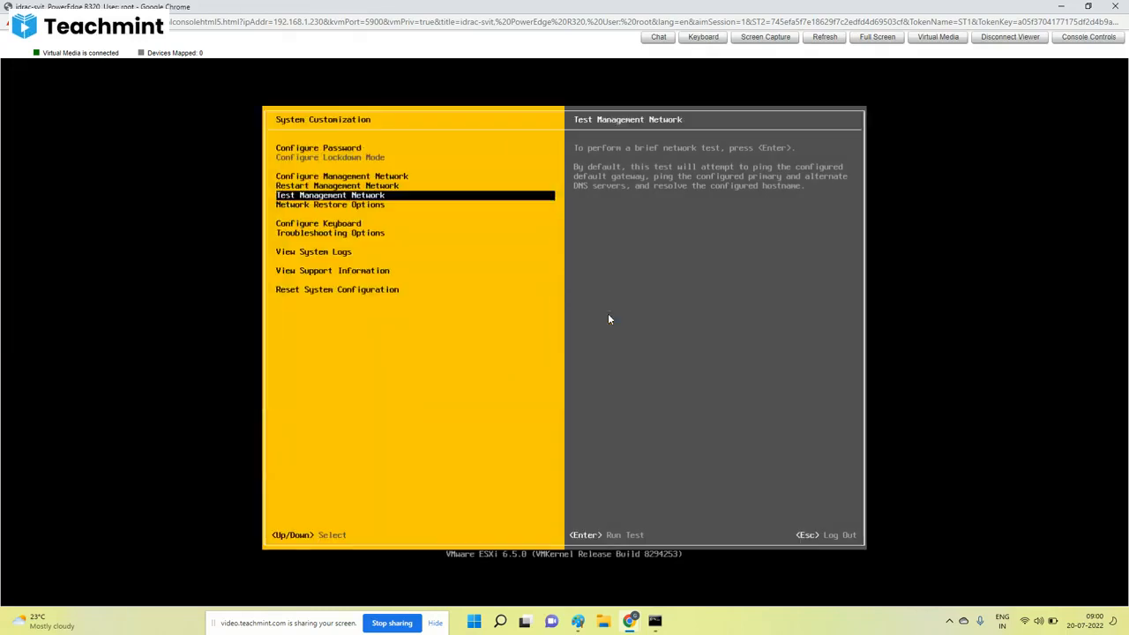
Review the management network's DNS configuration, keeping its settings, and log out of System Customization.
key(Up)
key(Up)
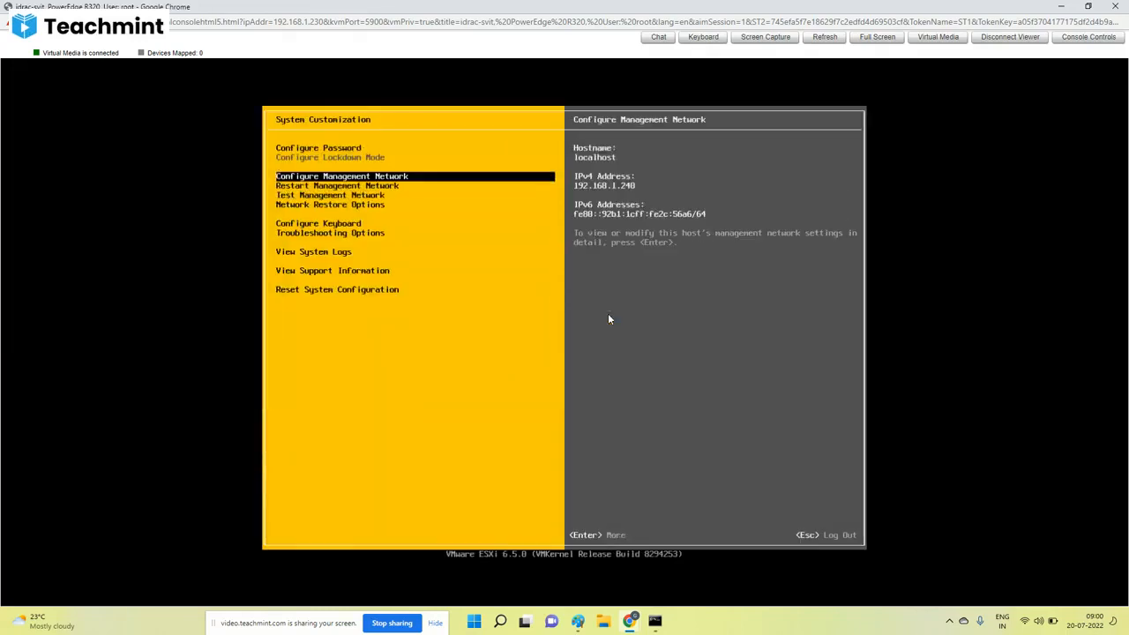
key(Return)
key(Down)
key(Down)
key(Down)
key(Down)
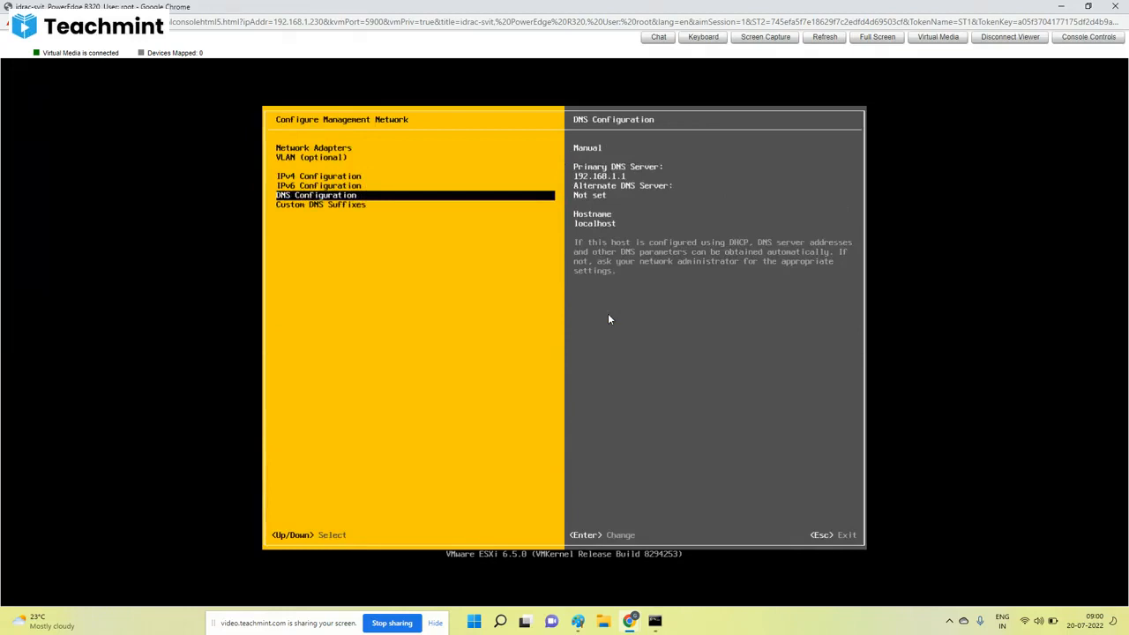
key(Return)
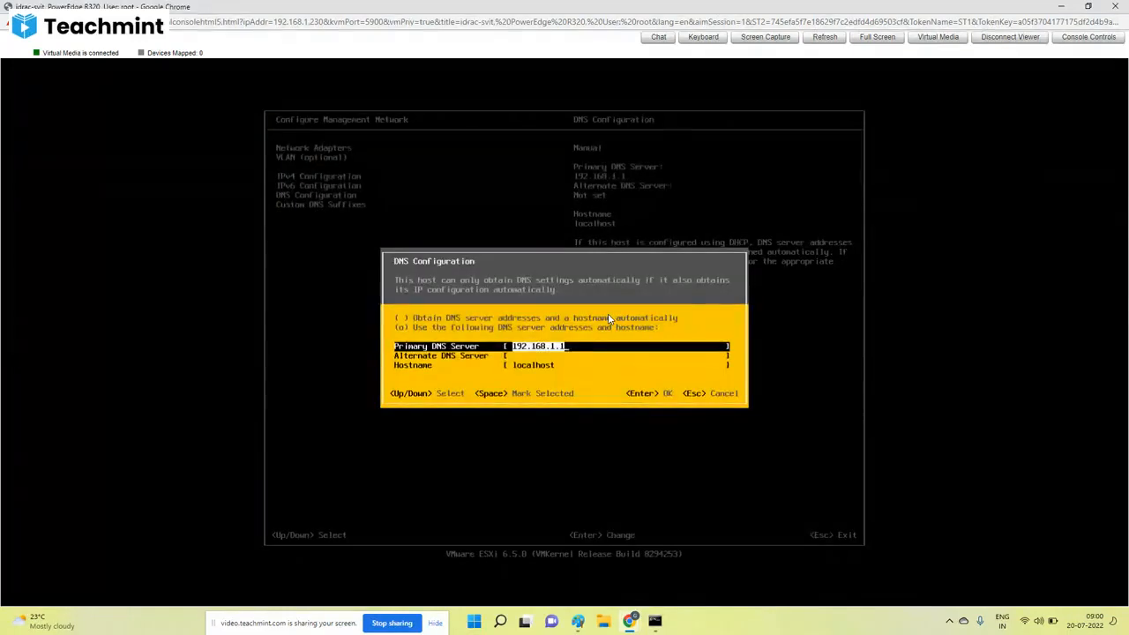
key(Return)
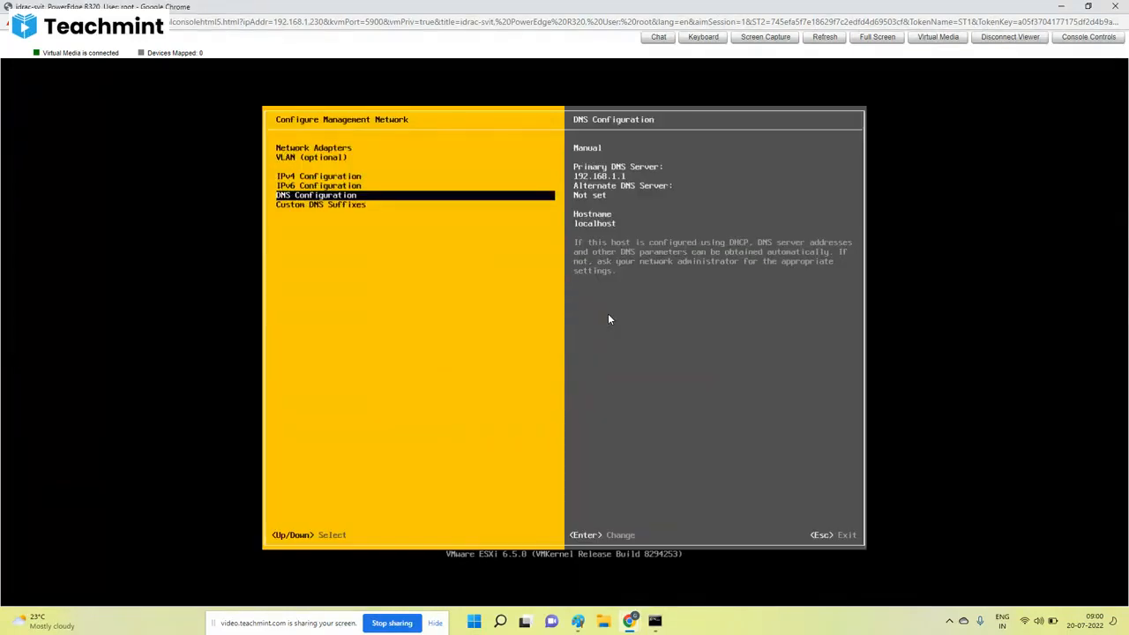
key(Escape)
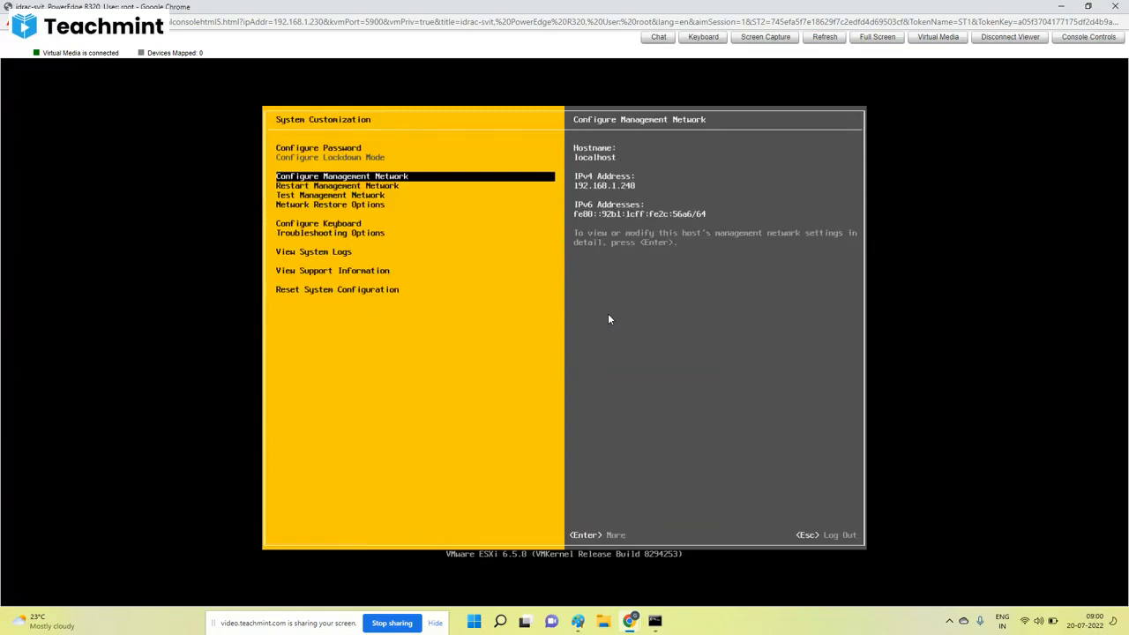
key(Escape)
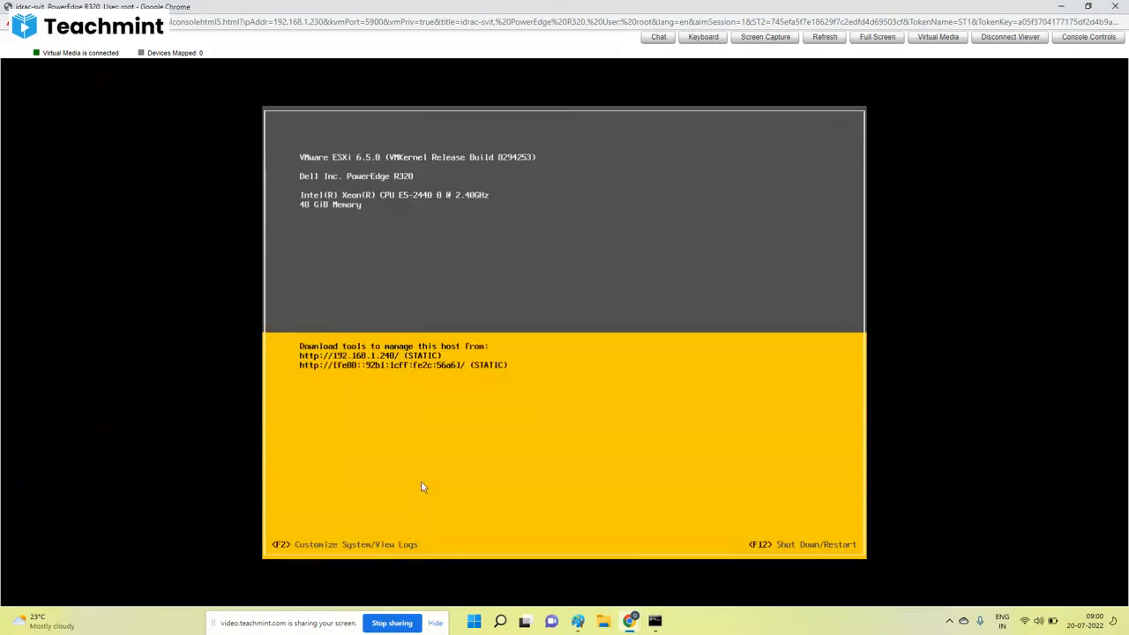
Switch to Command Prompt and ping the ESXi host at 192.168.1.240 again.
click(655, 622)
key(Up)
key(Return)
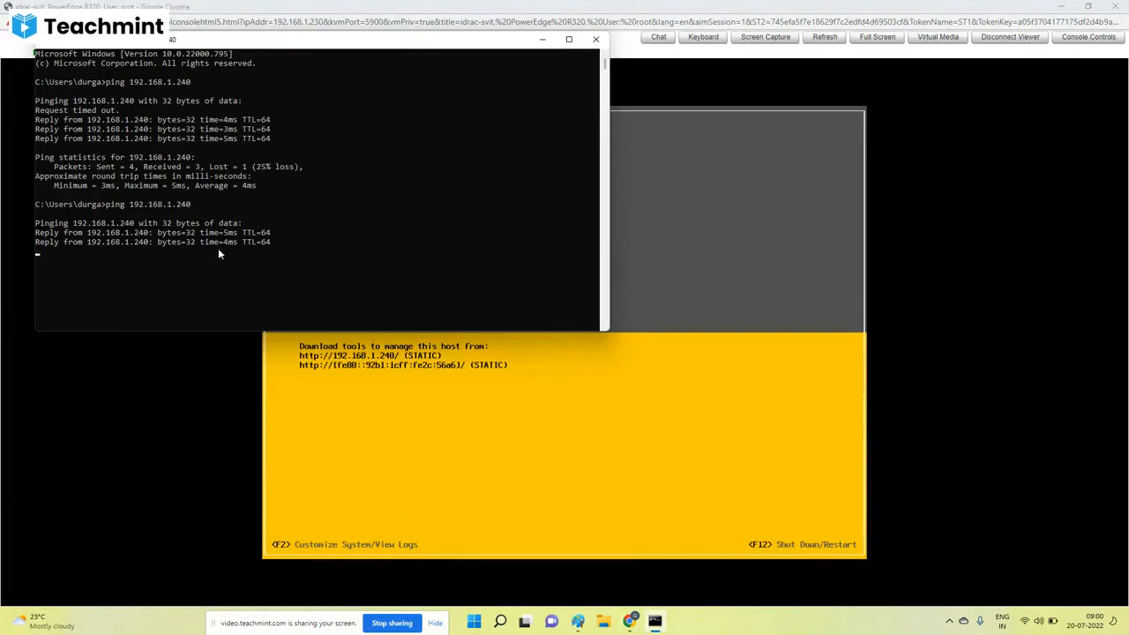
Close the virtual console and open 192.168.1.240 in the browser's new tab, proceeding past the certificate warning.
click(1123, 6)
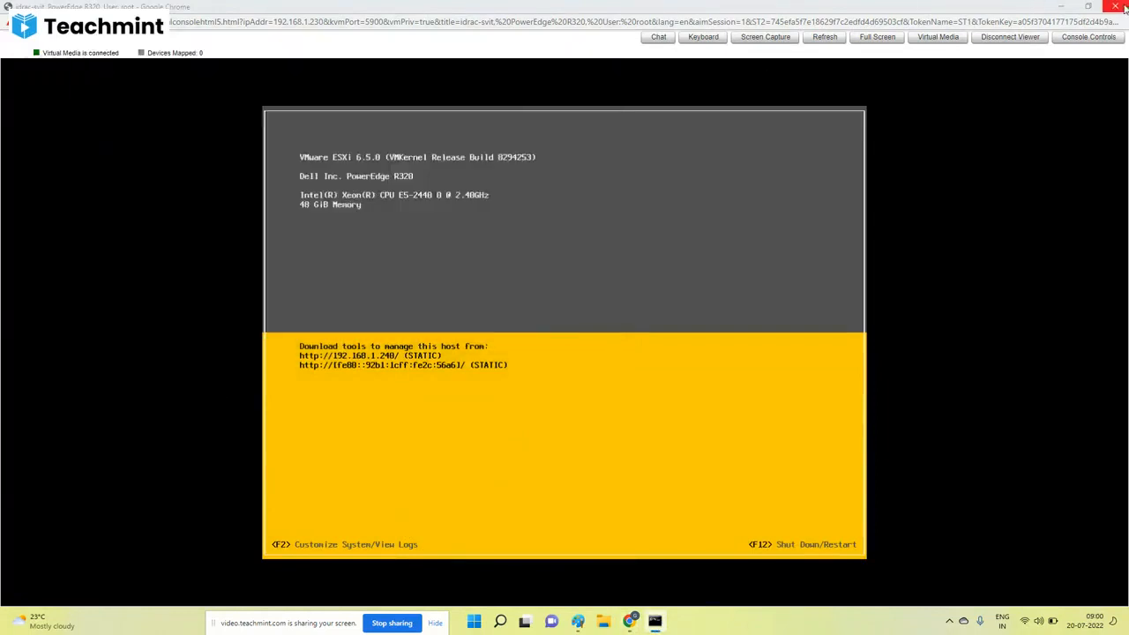
click(1123, 6)
click(436, 10)
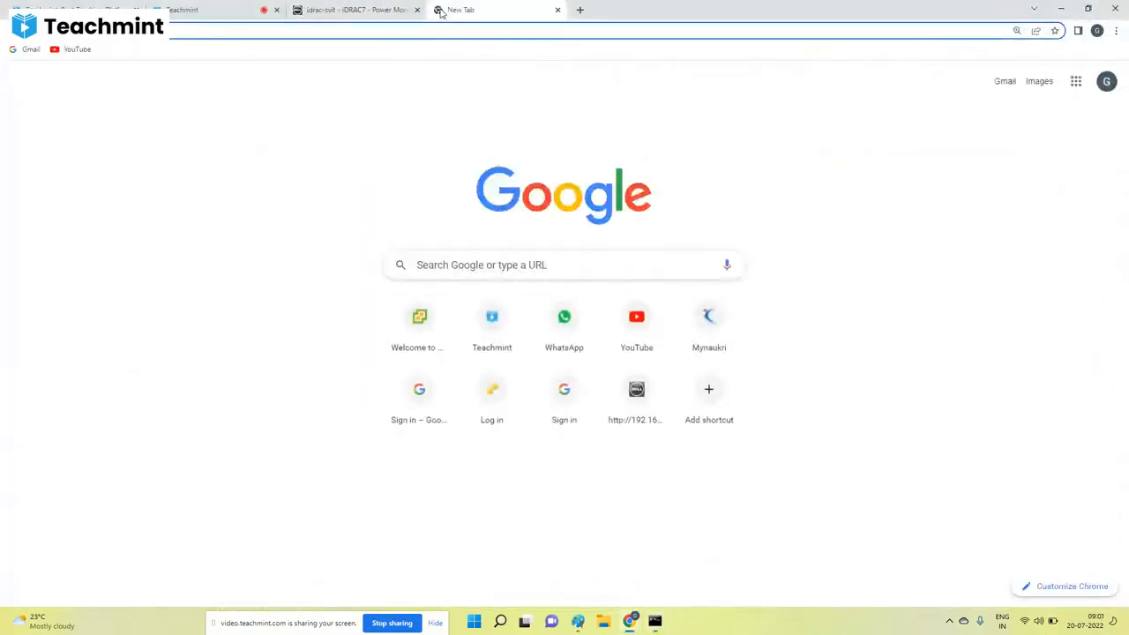
text(192.168.1.240)
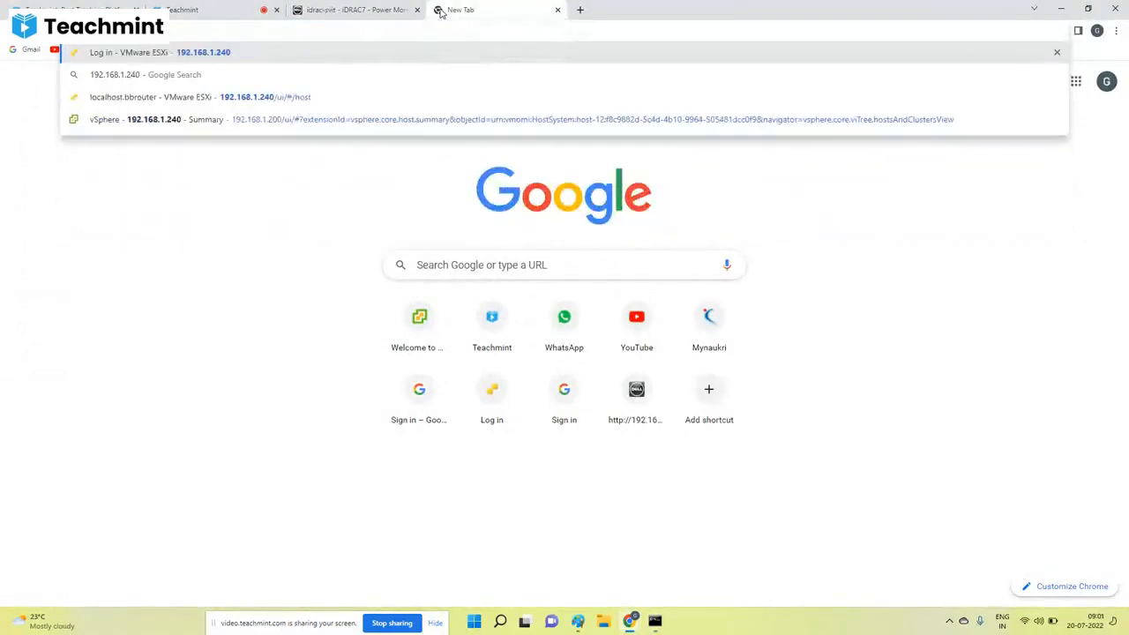
key(Return)
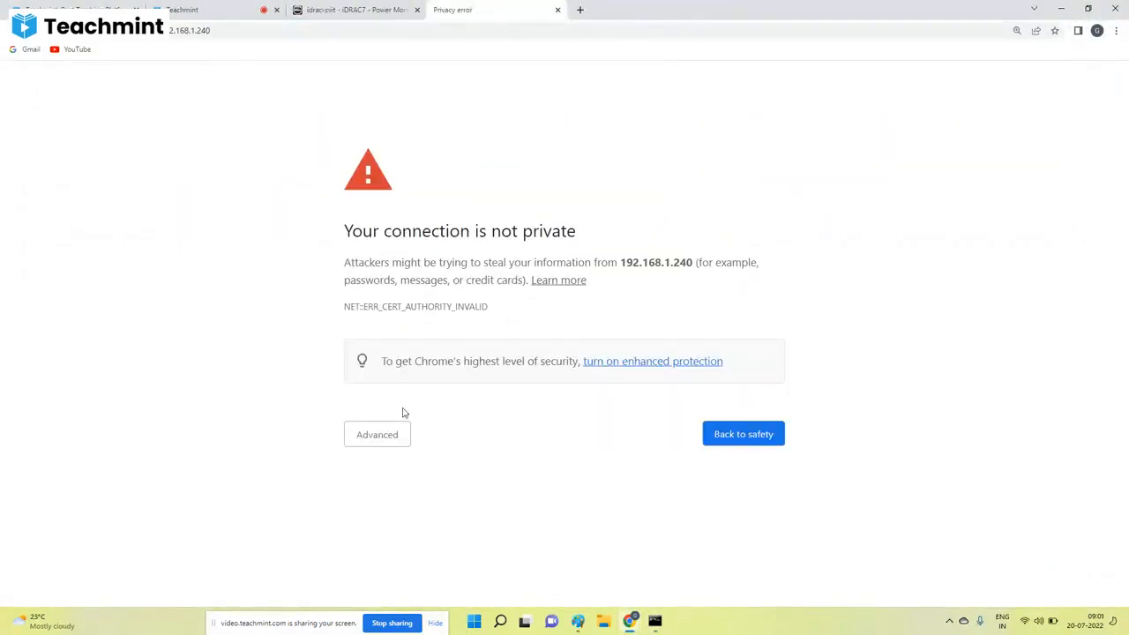
click(377, 435)
click(397, 547)
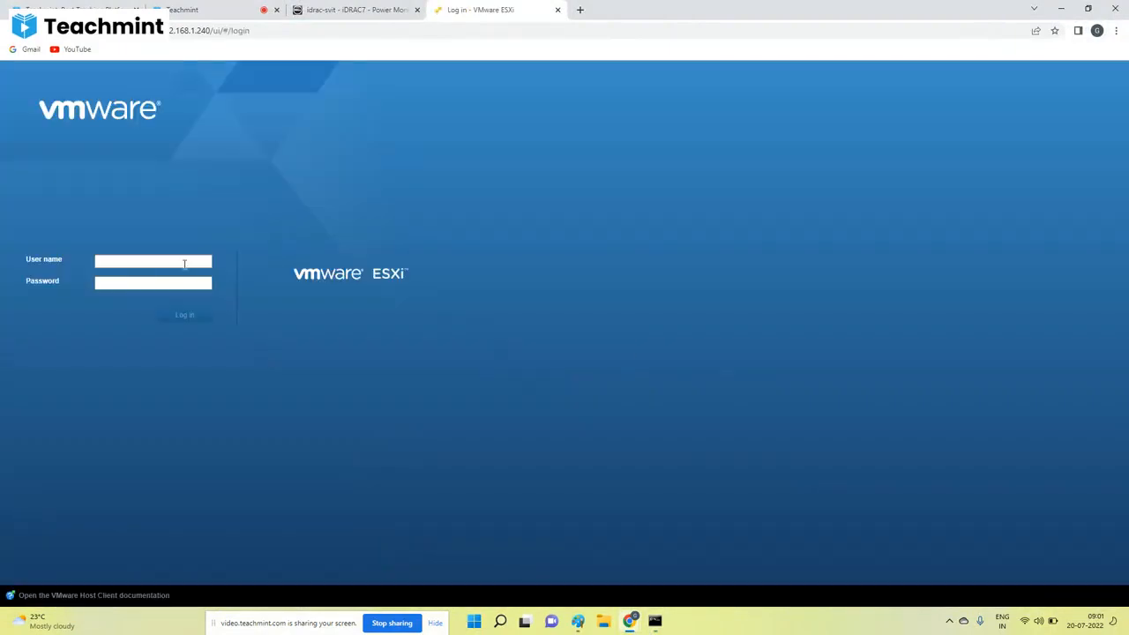
Log in to the ESXi host client as root with the account password and dismiss the Customer Experience Improvement Program dialog.
click(184, 262)
text(root)
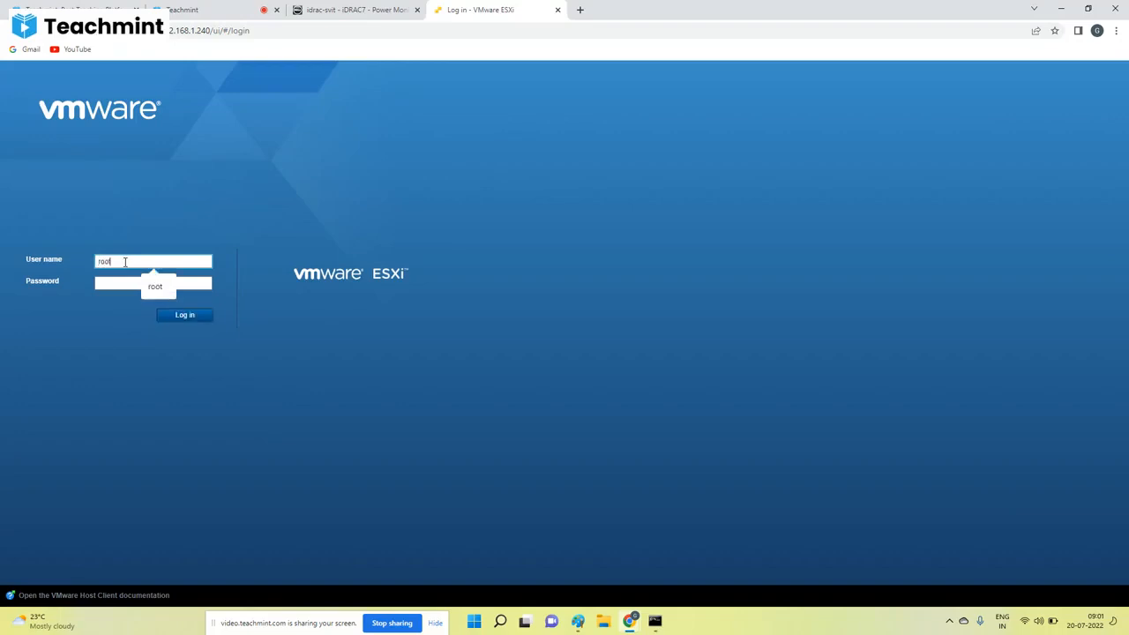
key(Tab)
text(xxxxx)
key(Return)
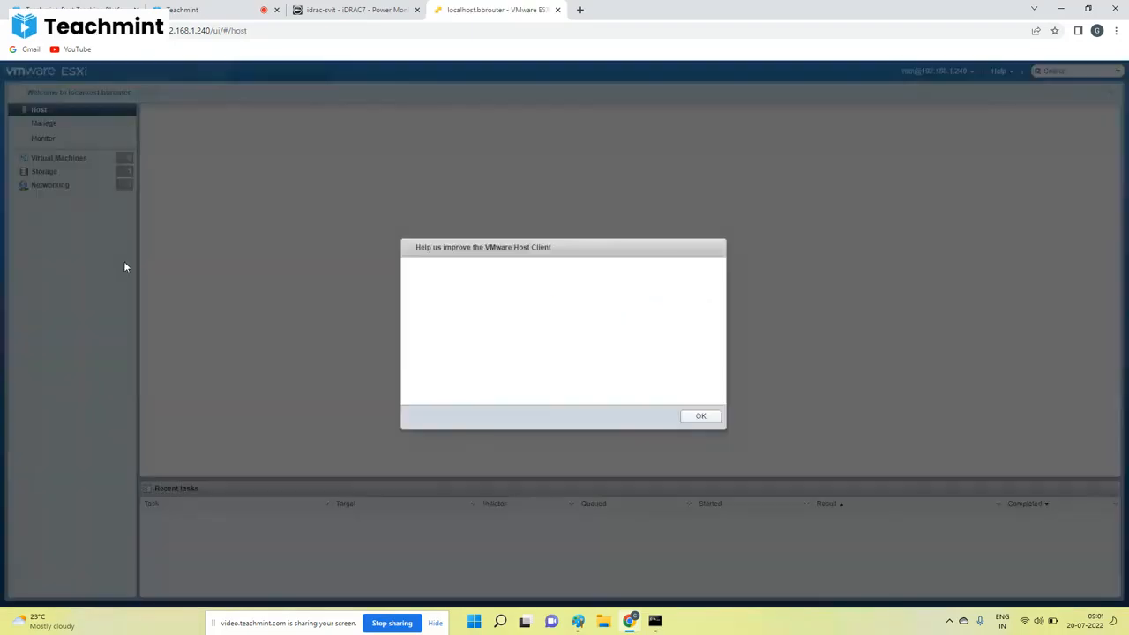
click(488, 390)
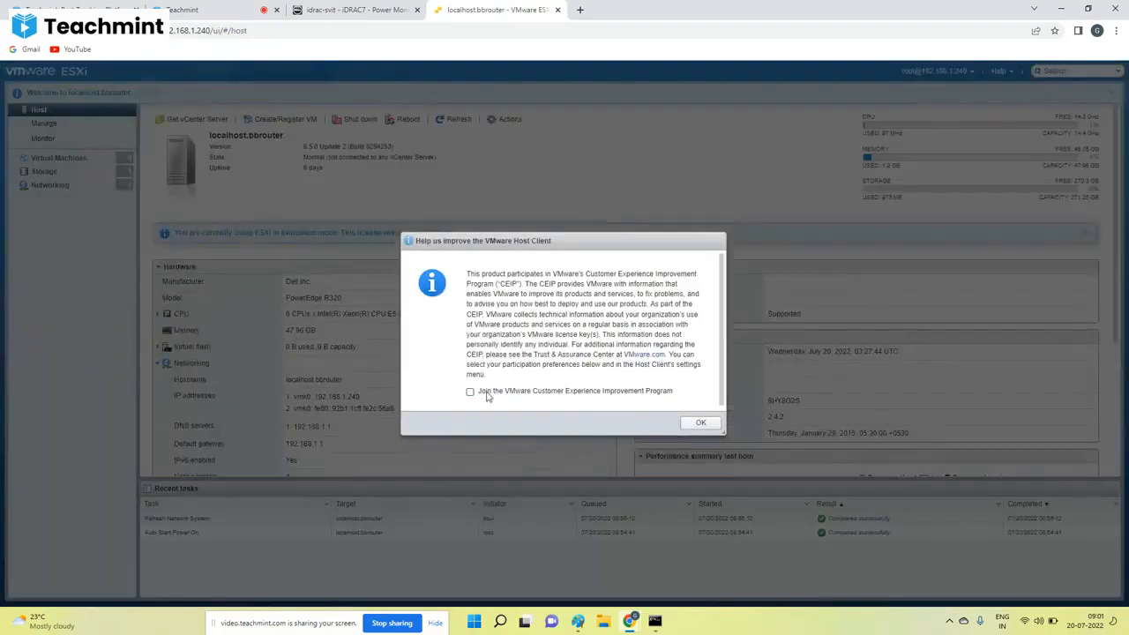
click(700, 423)
View the ESXi host's virtual machines and storage datastores, and dismiss the welcome notification.
click(58, 157)
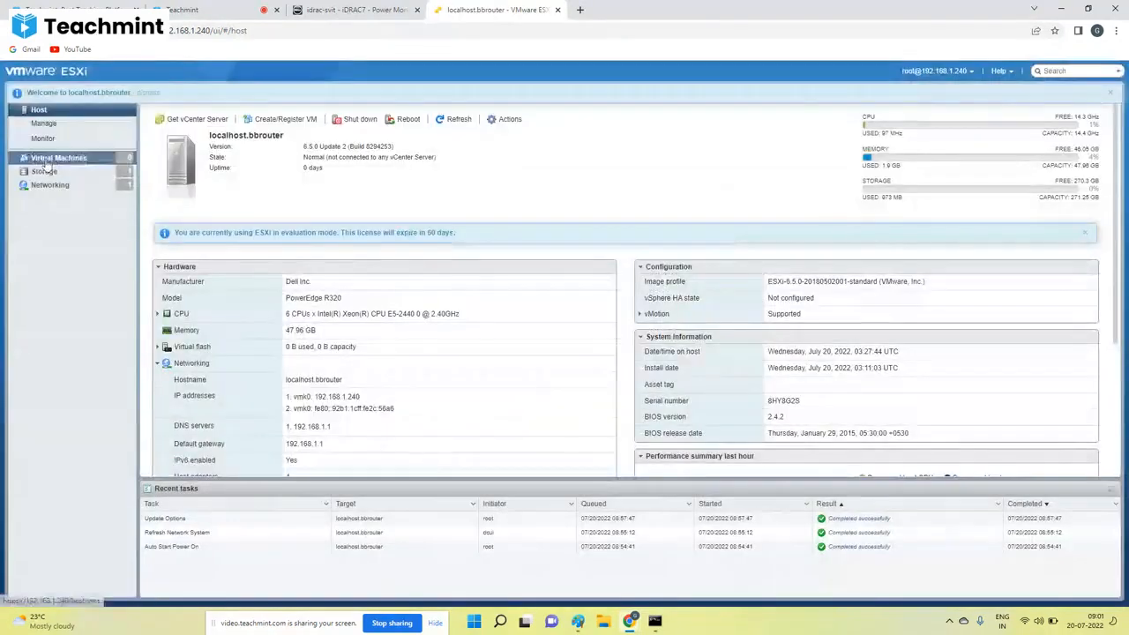
click(88, 172)
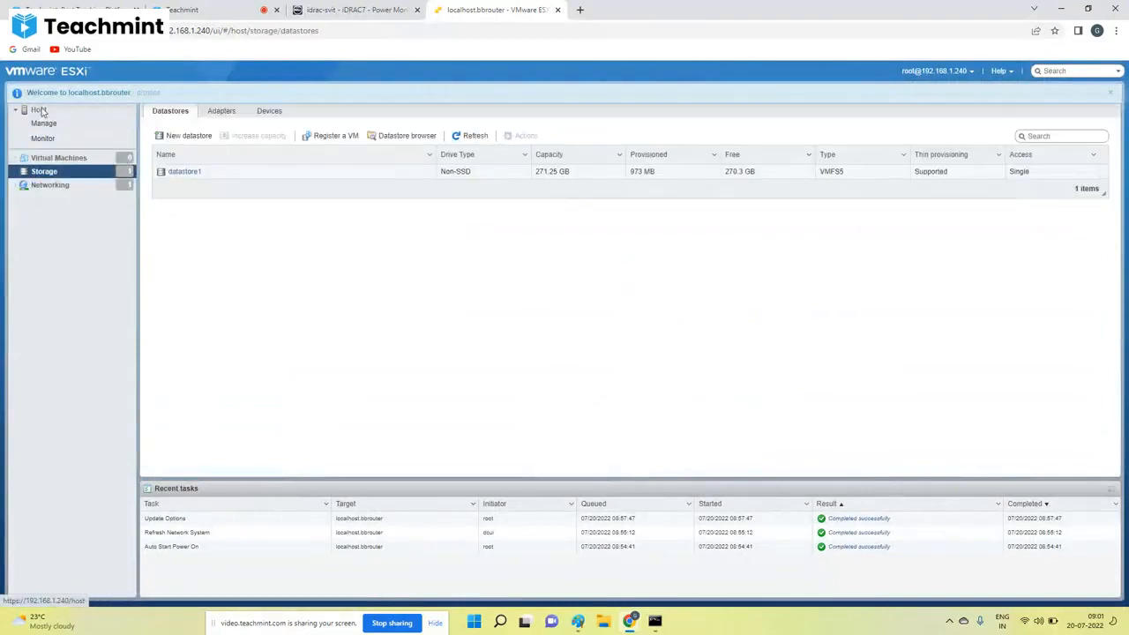
click(1110, 94)
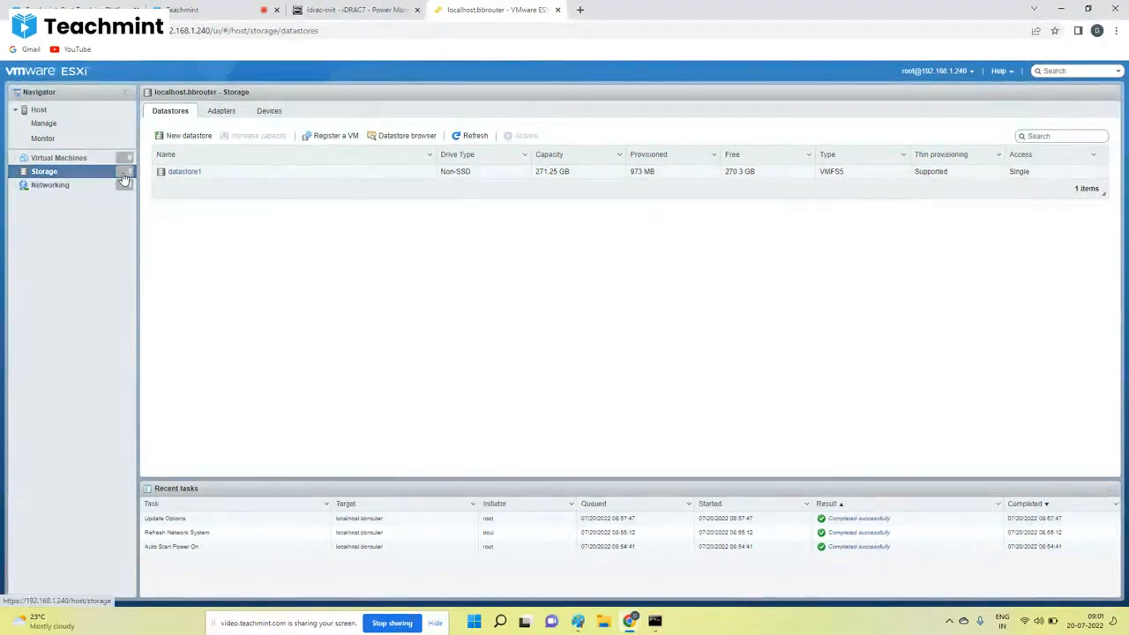
Switch to the Teachmint class and stop its recording.
click(280, 8)
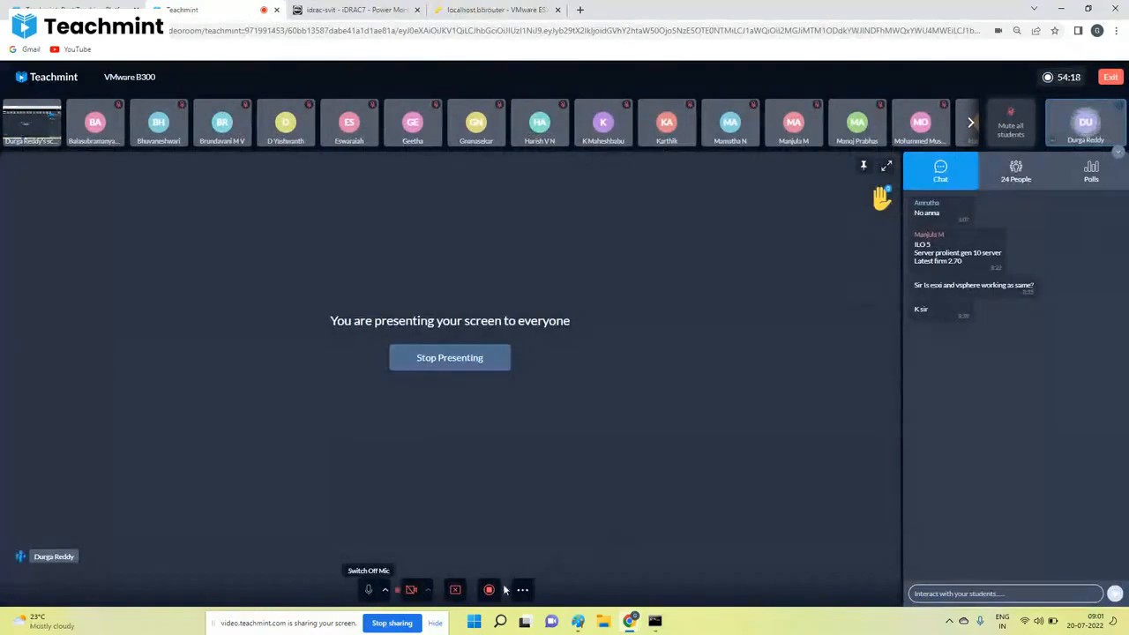
click(492, 589)
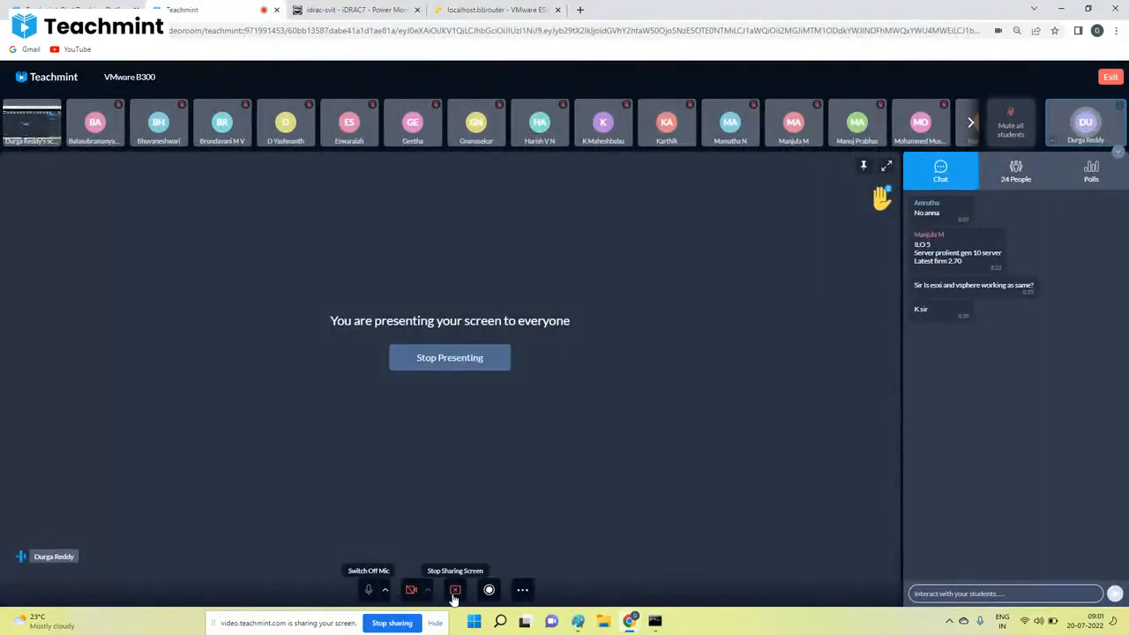